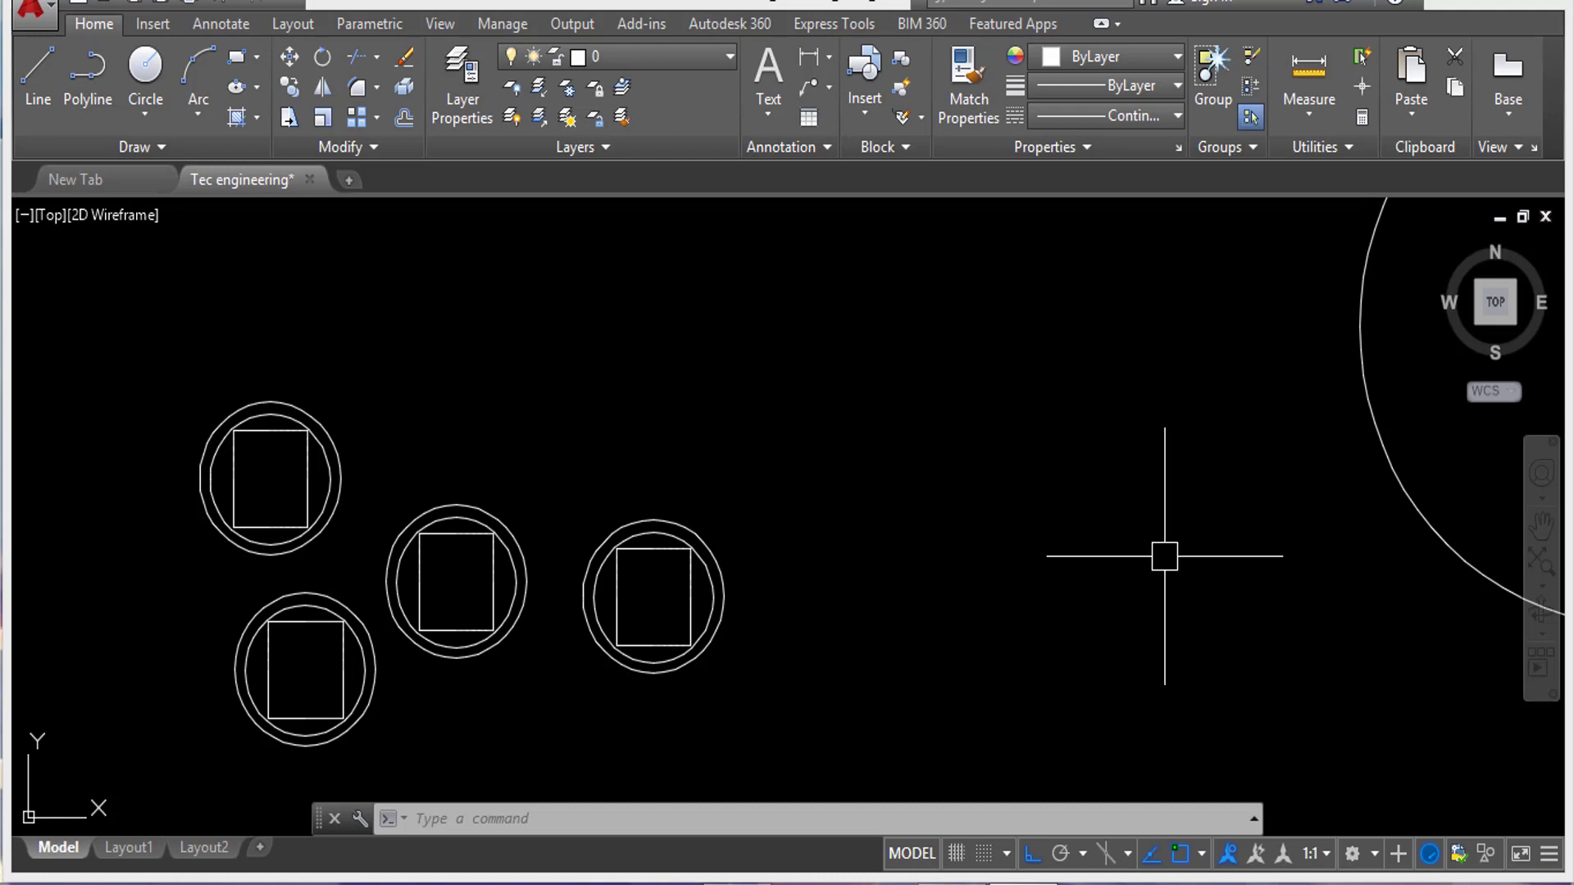
# Zoom out and pan until the circled squares and the large circle are all visible.
pyautogui.scroll(-4, 1021, 534)
pyautogui.moveTo(1022, 534); pyautogui.dragTo(692, 519, button='middle')
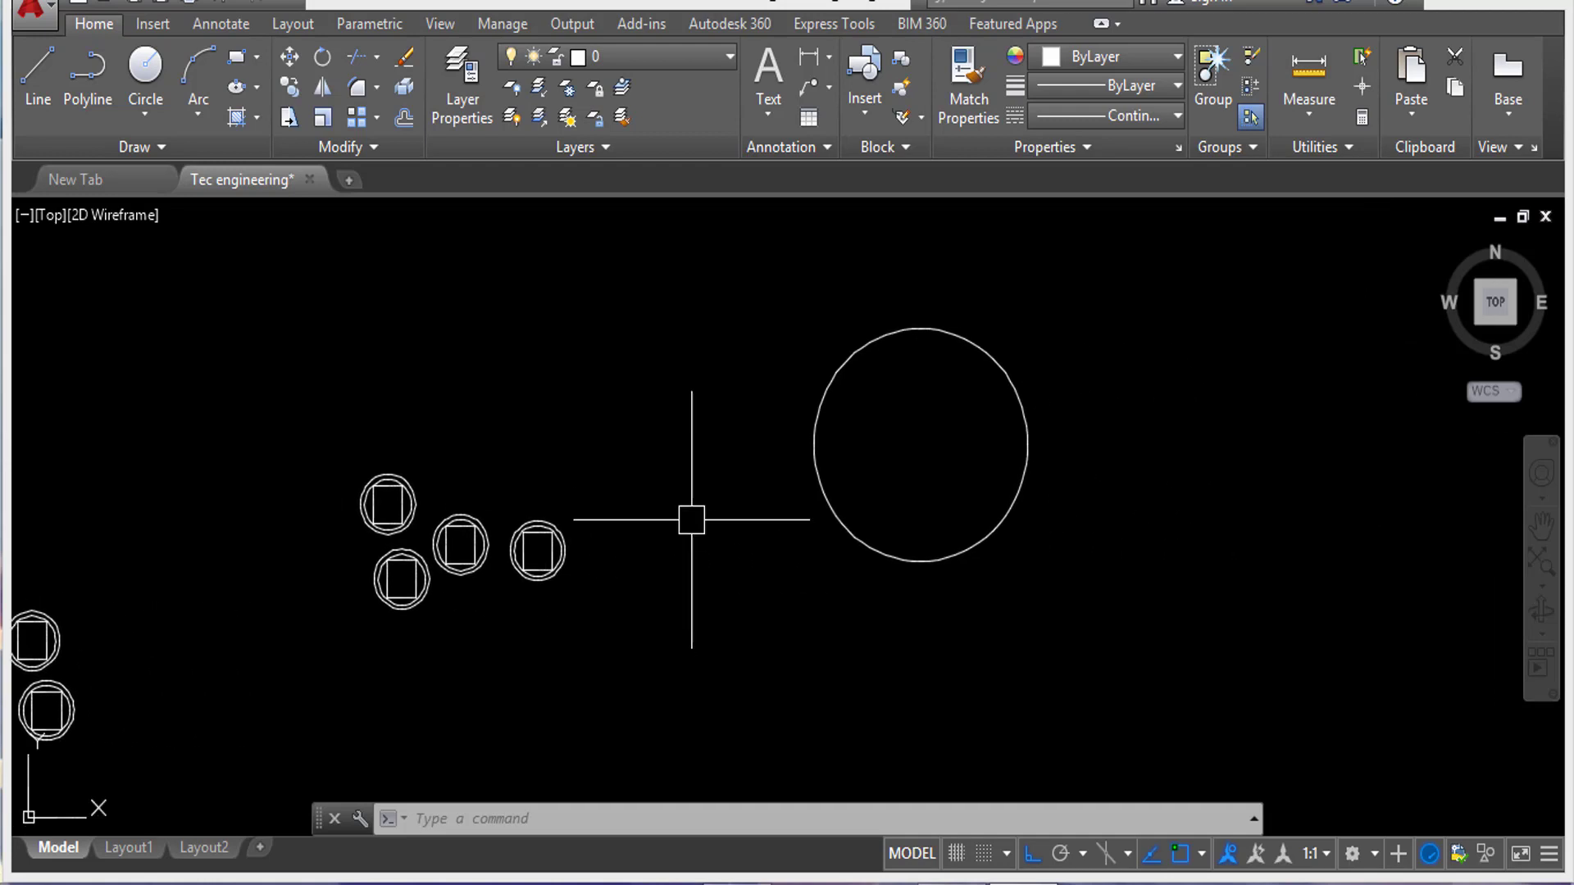
# Start a polar array of one circled square centred on the large circle's centre.
pyautogui.write('A')
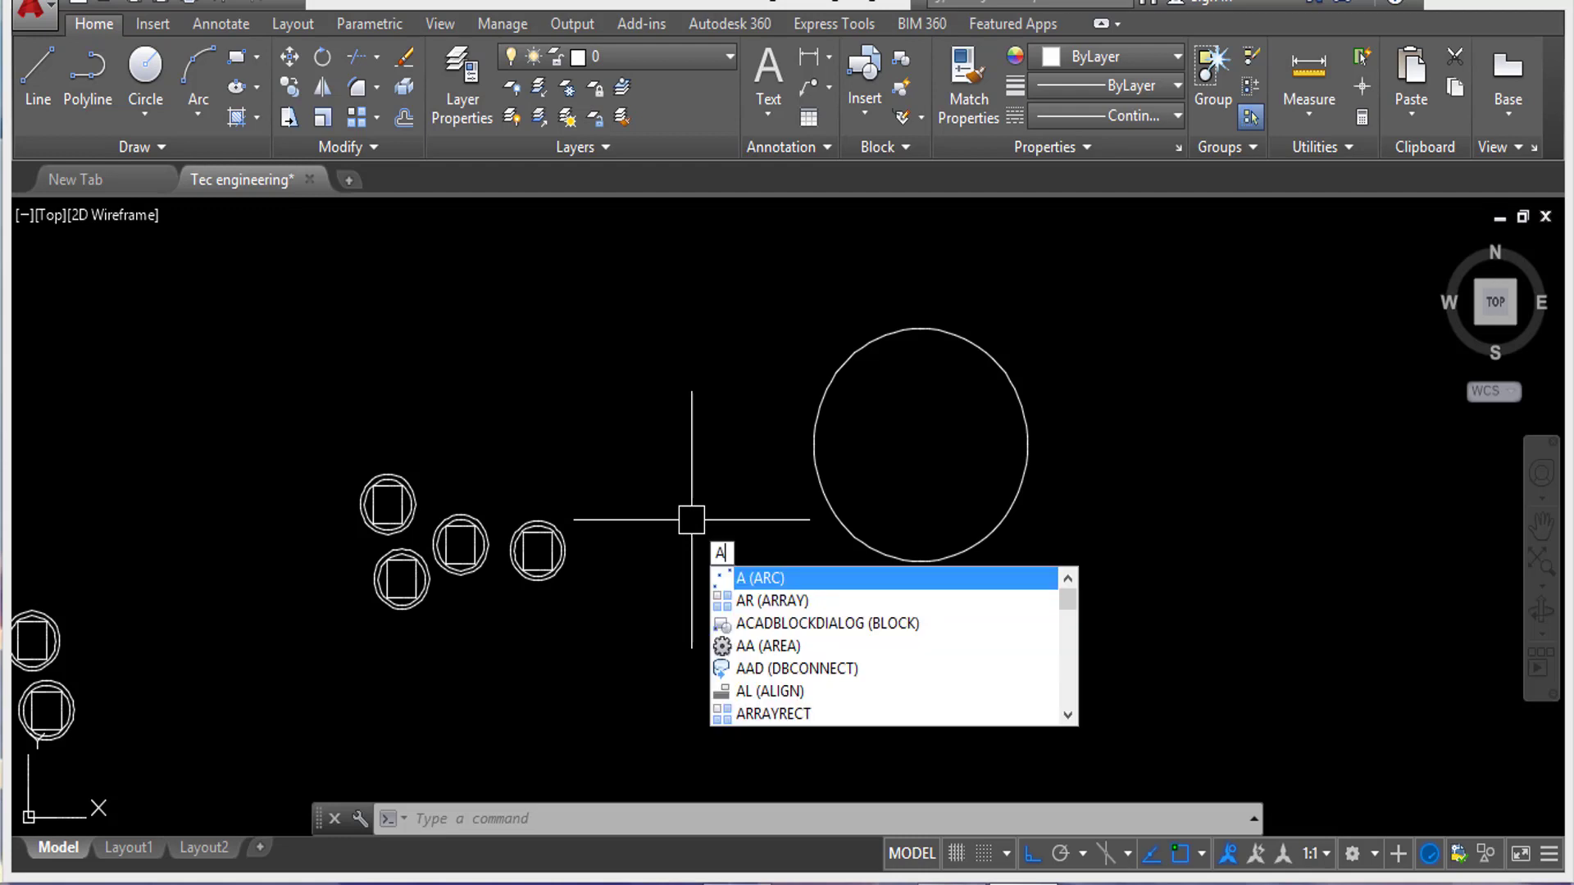
pyautogui.write('R')
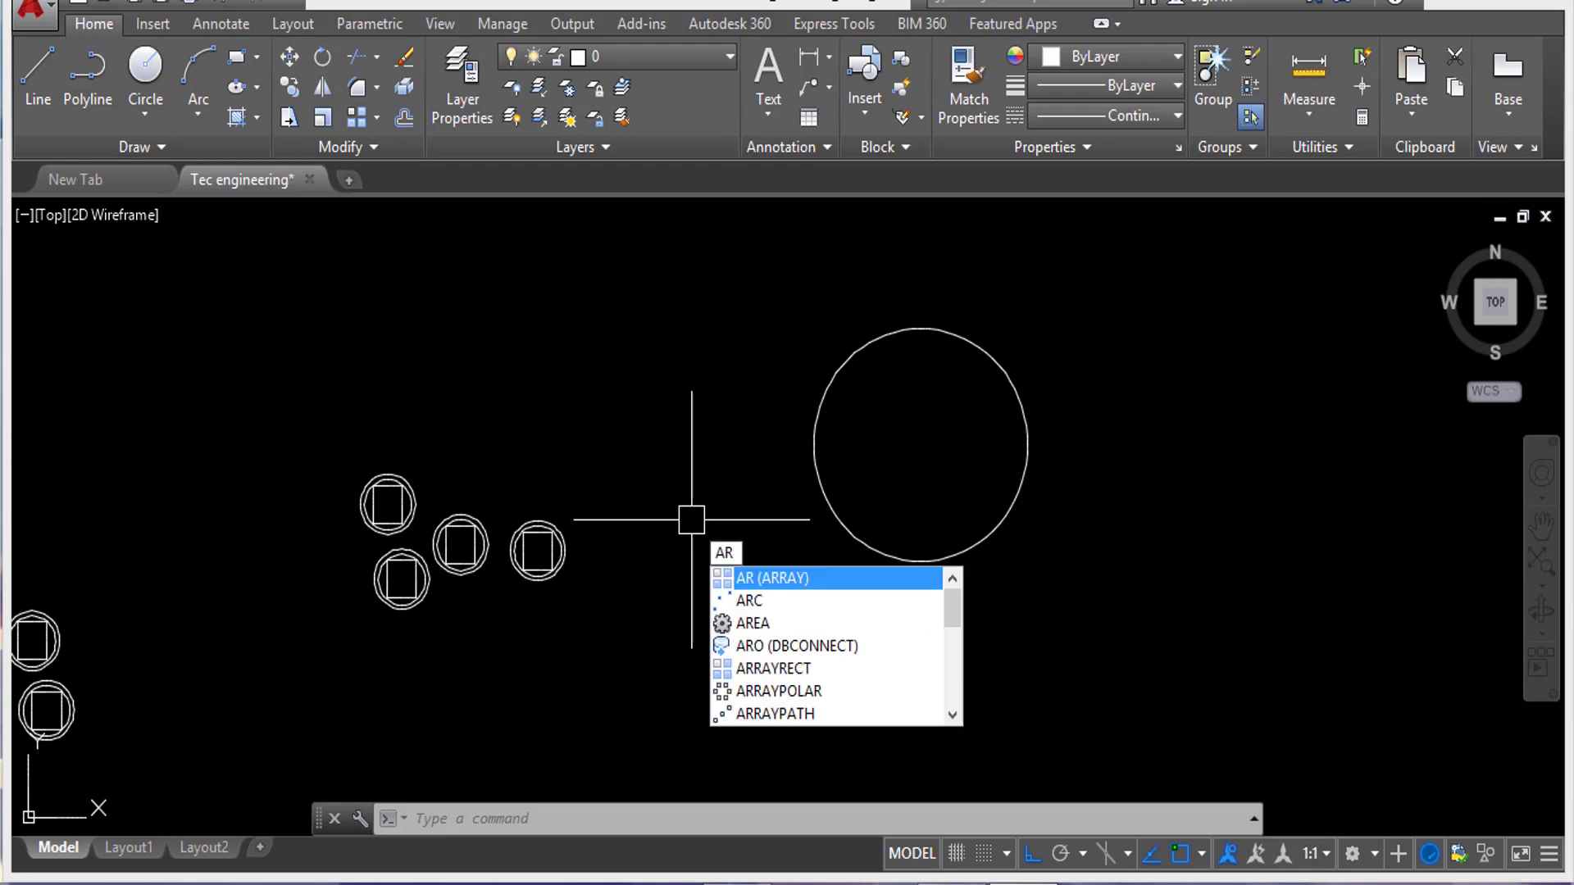
pyautogui.press('Return')
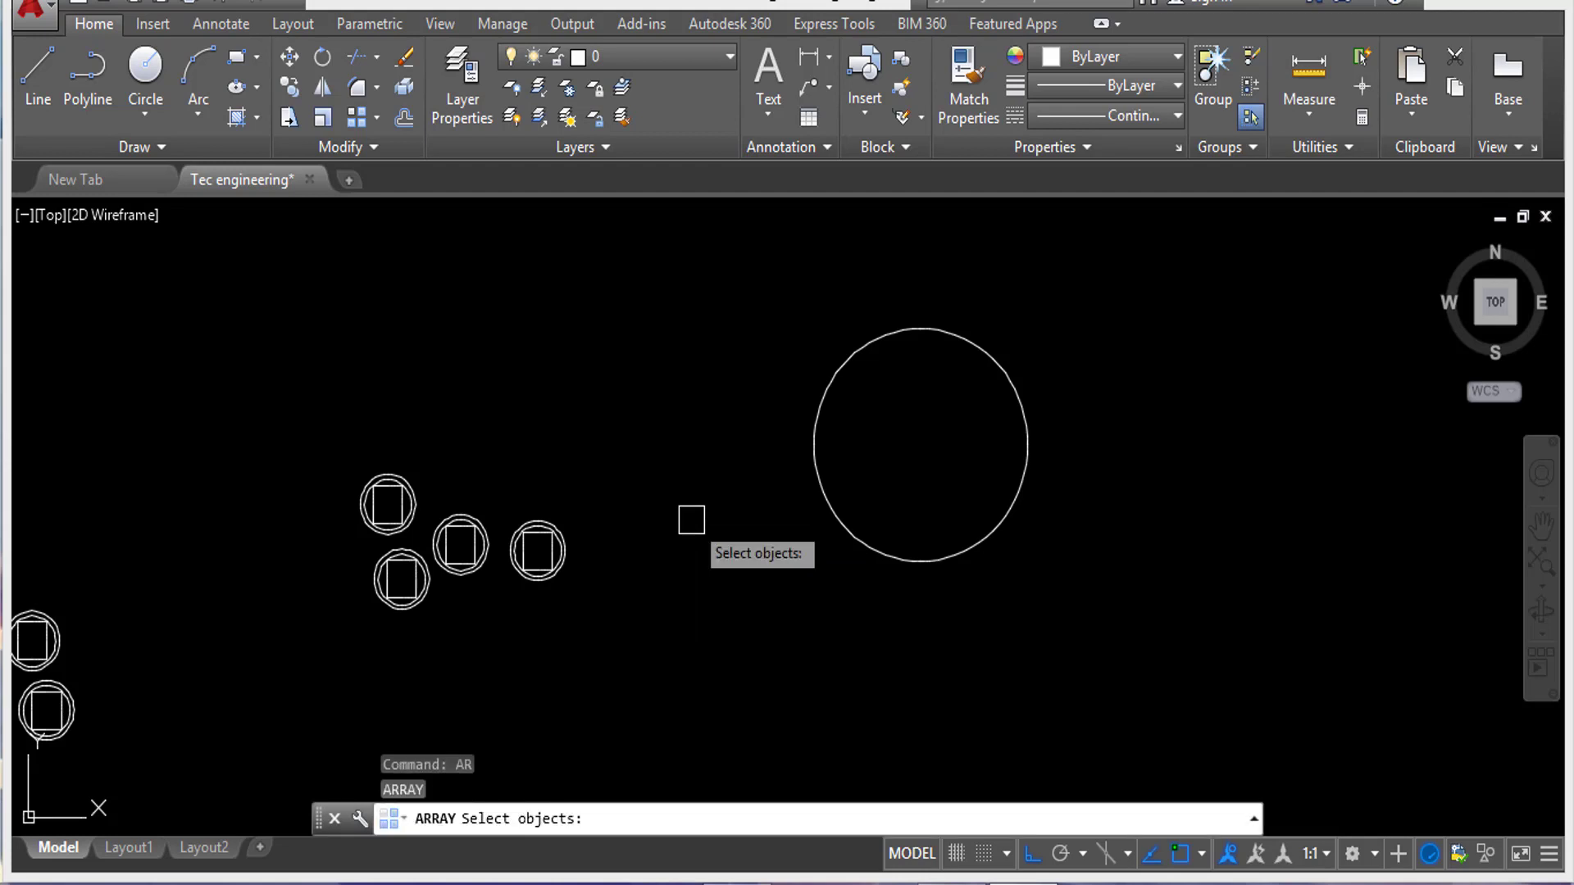
pyautogui.scroll(4, 566, 537)
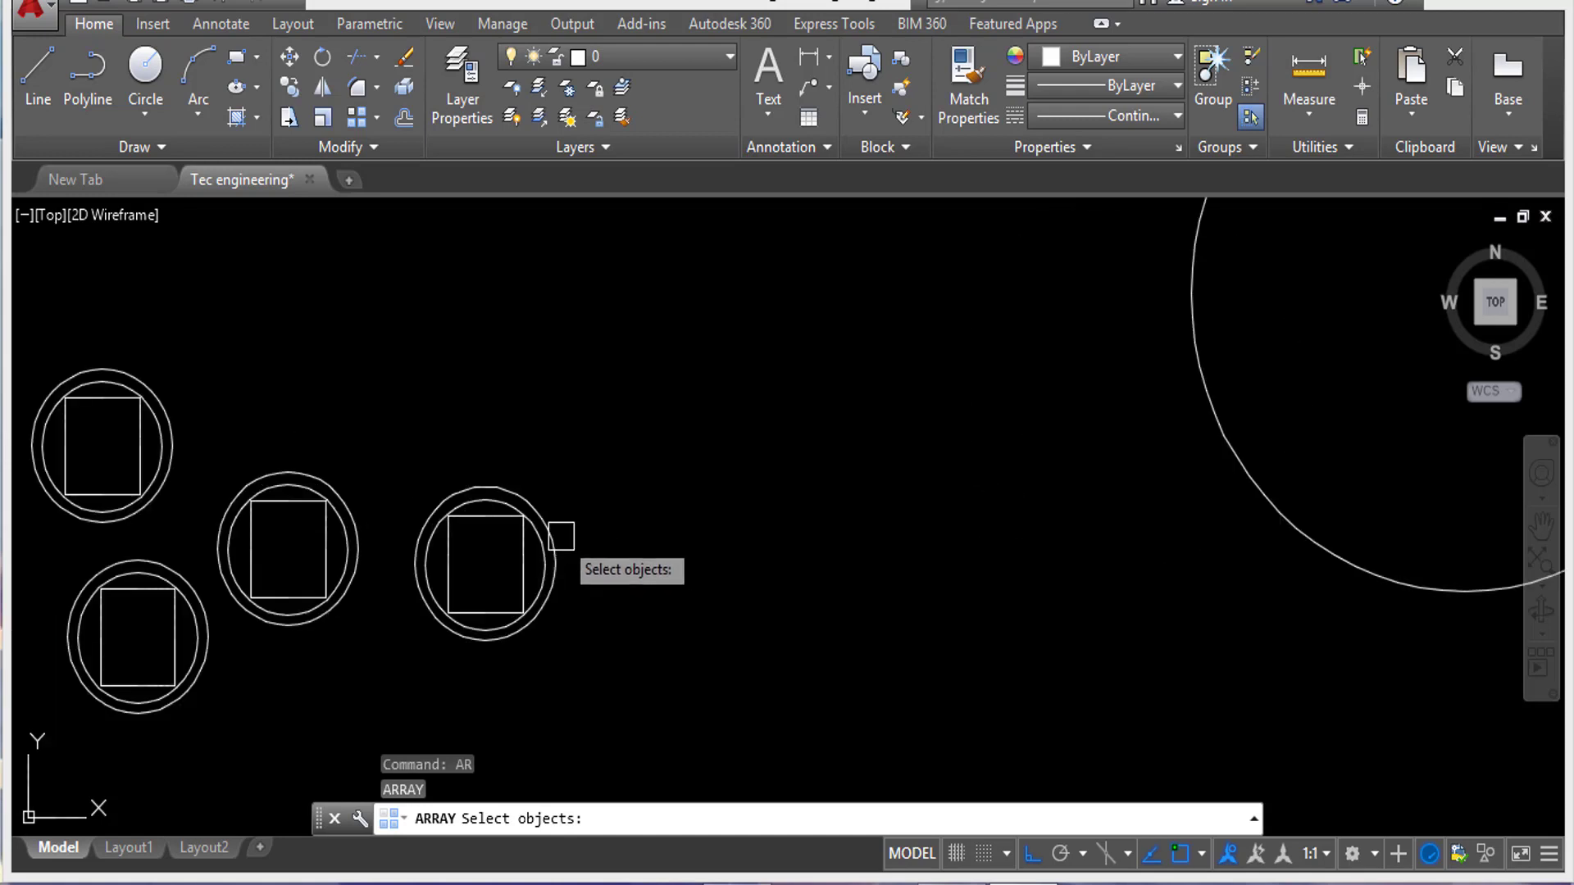
pyautogui.click(478, 503)
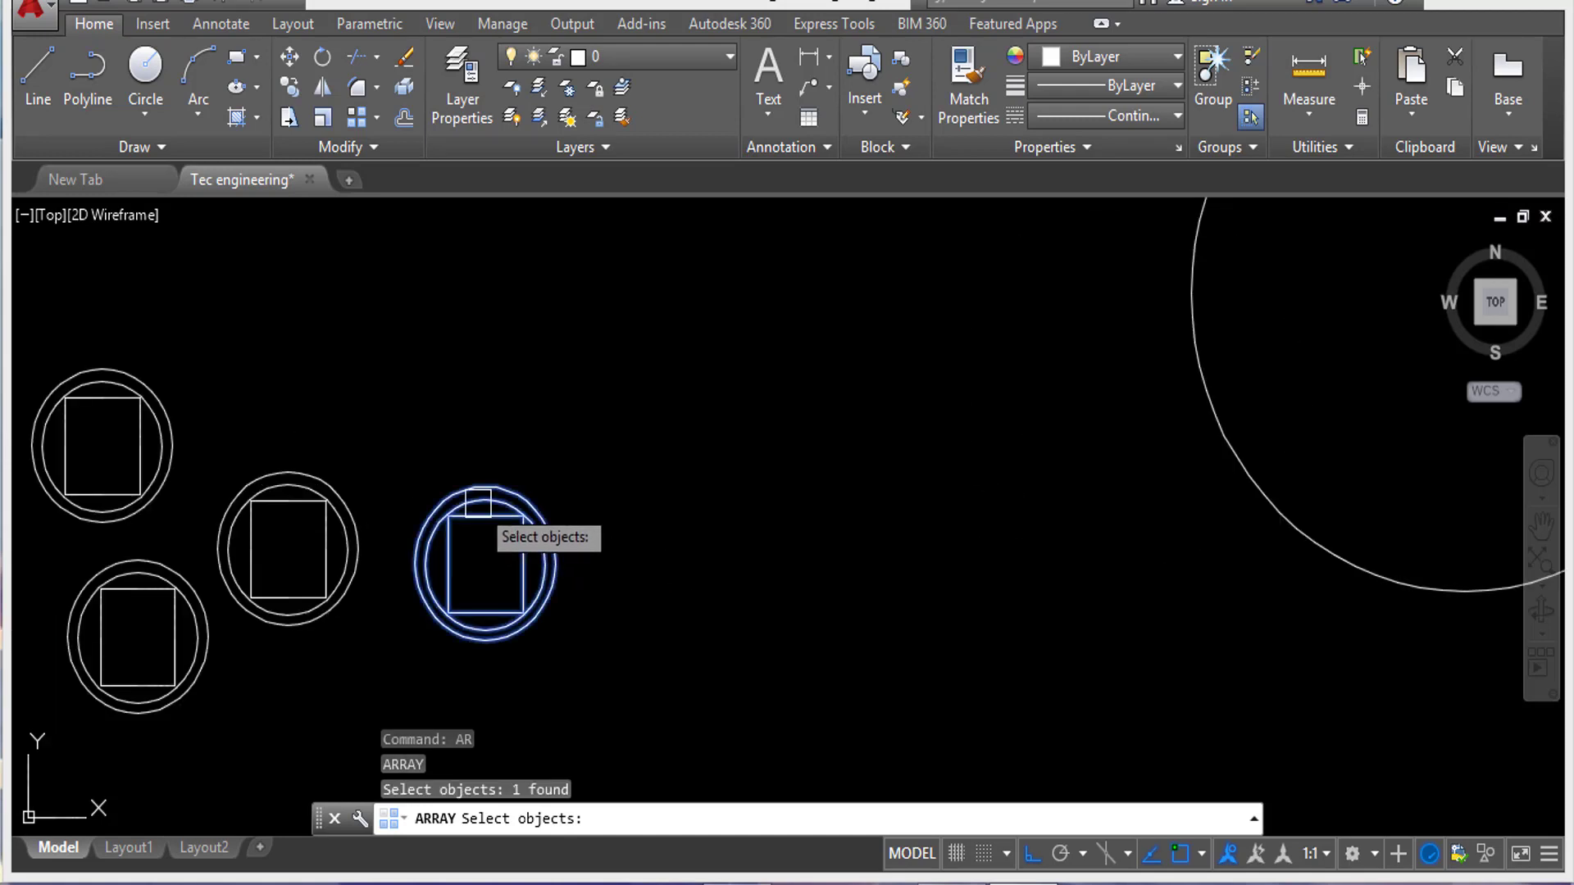
pyautogui.press('Return')
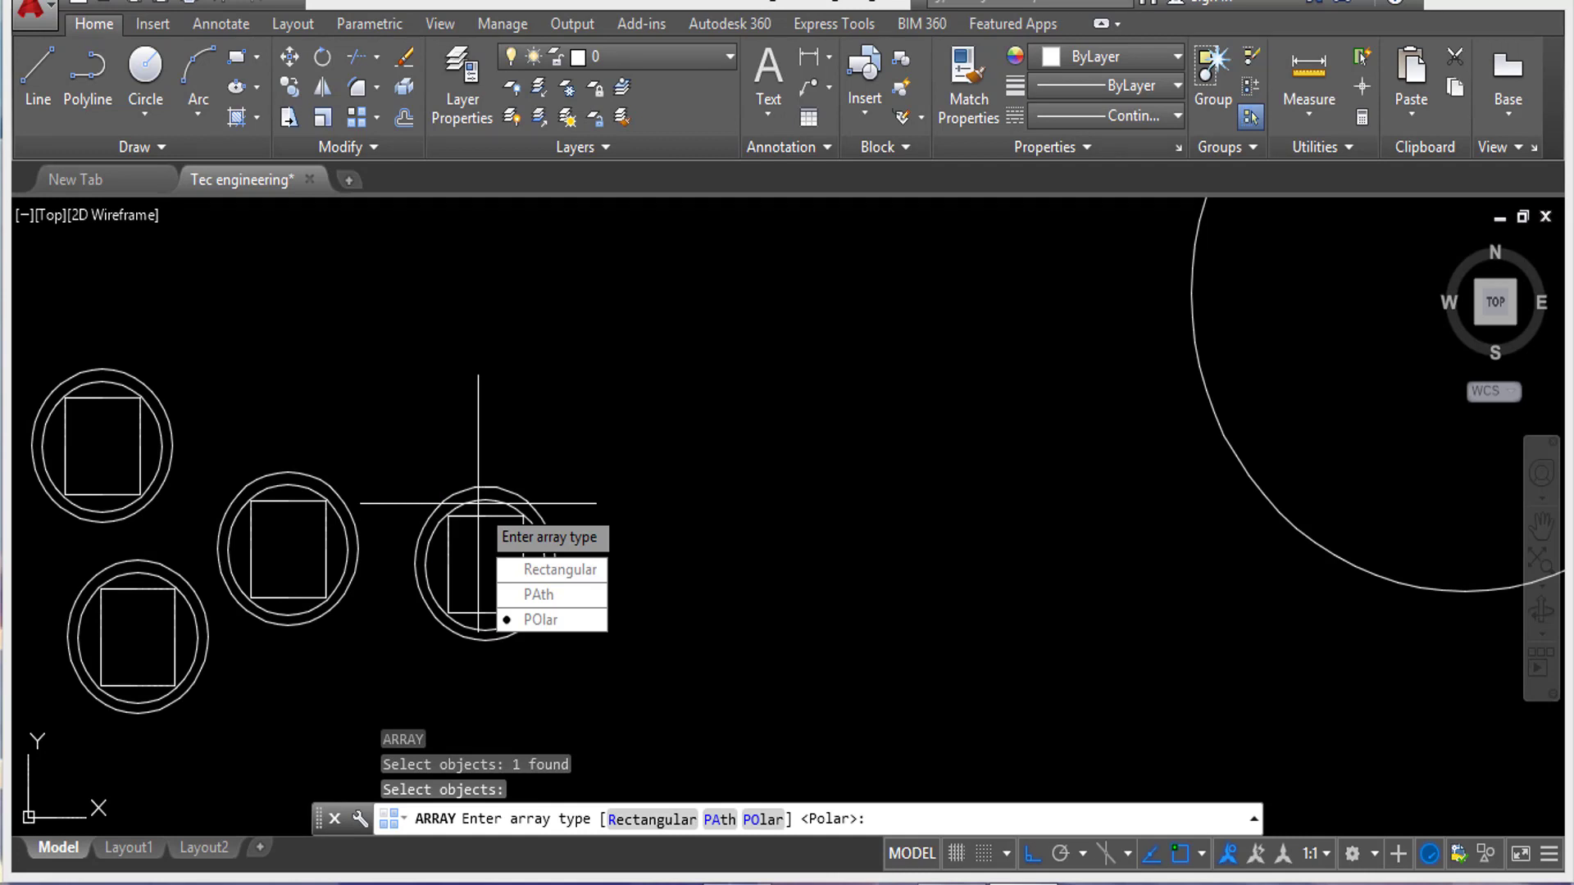
pyautogui.click(548, 619)
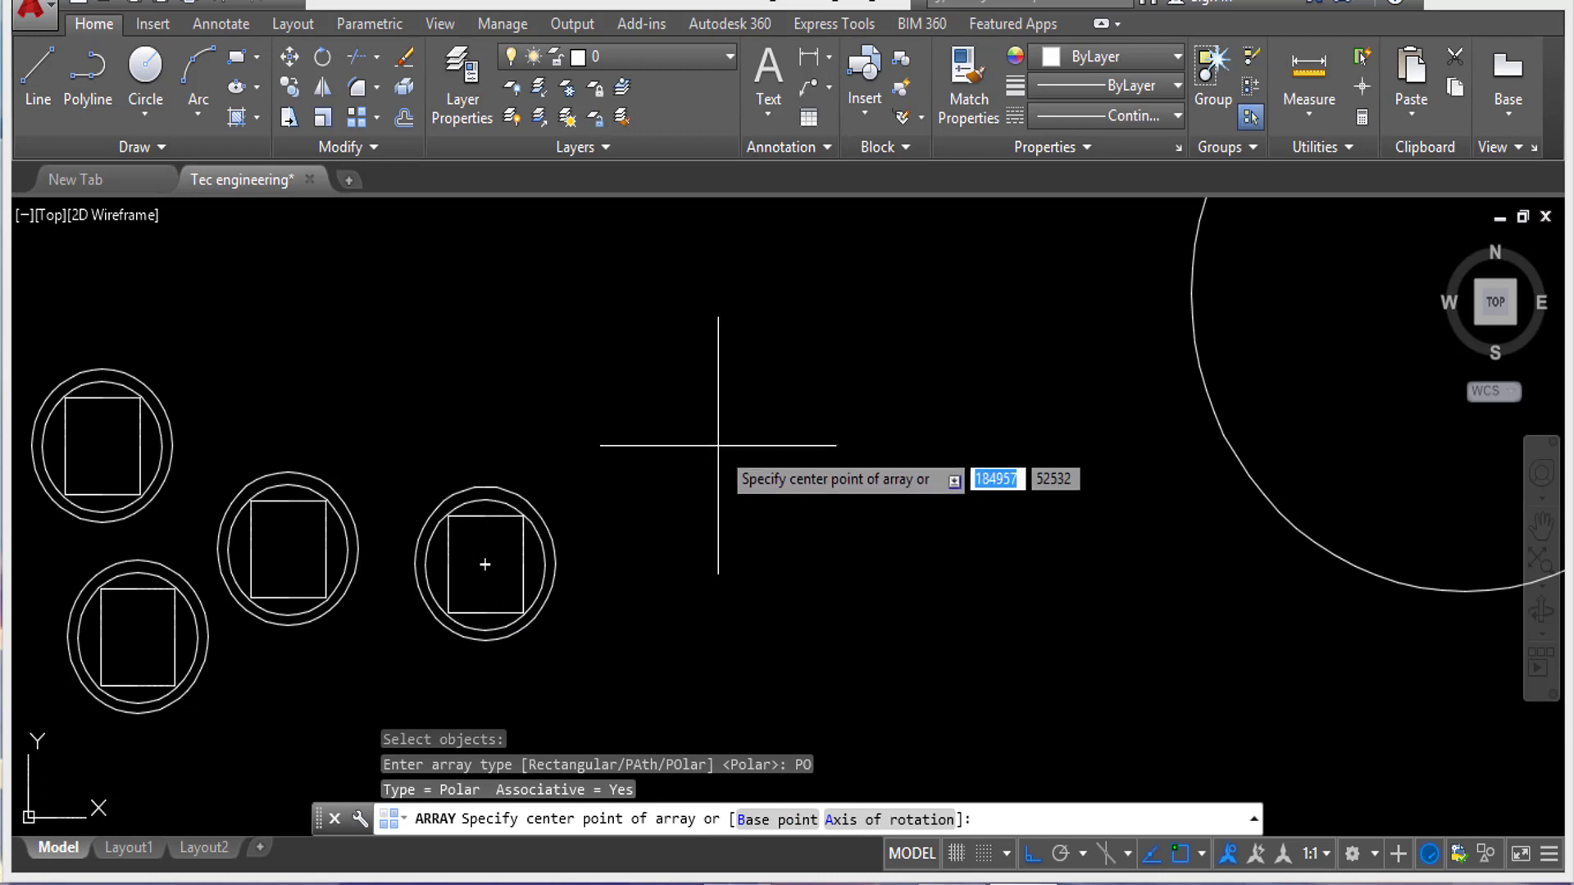
pyautogui.moveTo(719, 445); pyautogui.dragTo(246, 456, button='middle')
pyautogui.scroll(-2, 246, 459)
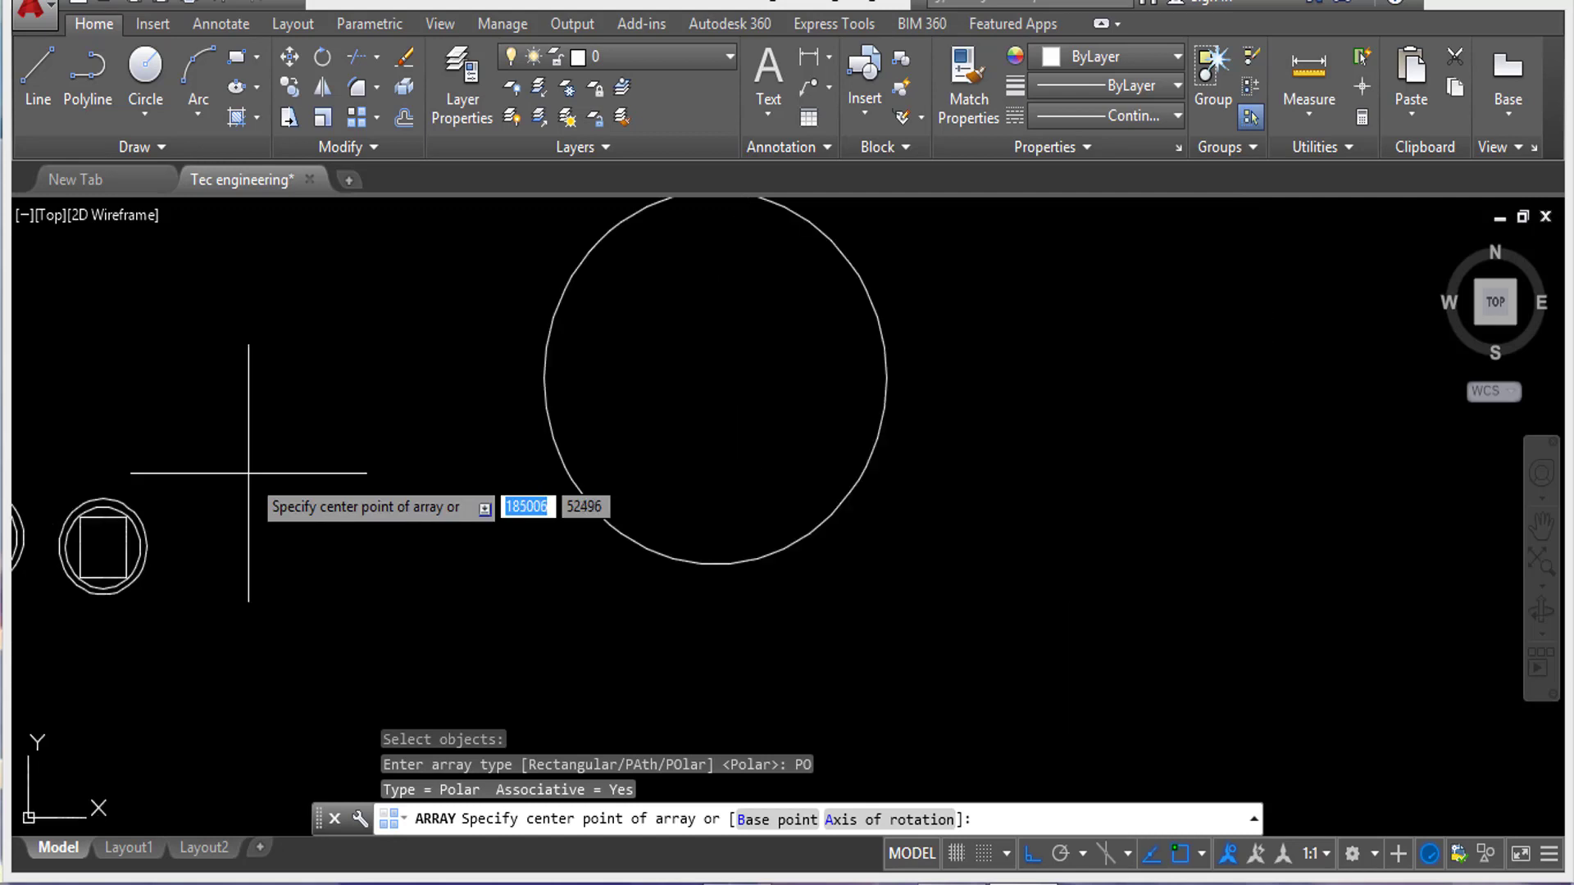
pyautogui.scroll(-2, 246, 479)
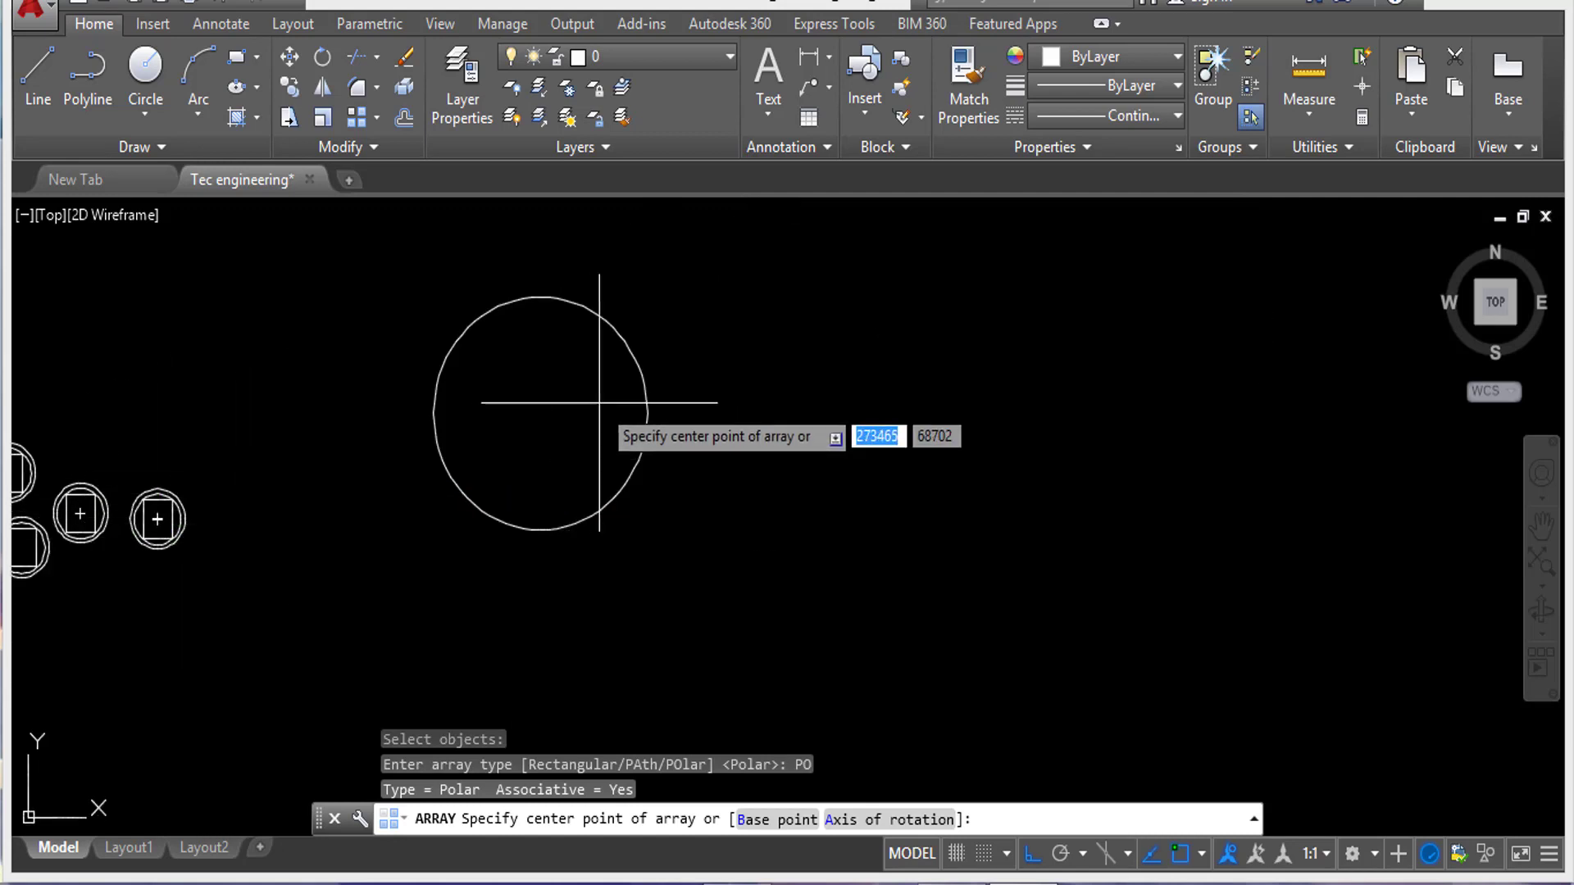
pyautogui.click(540, 412)
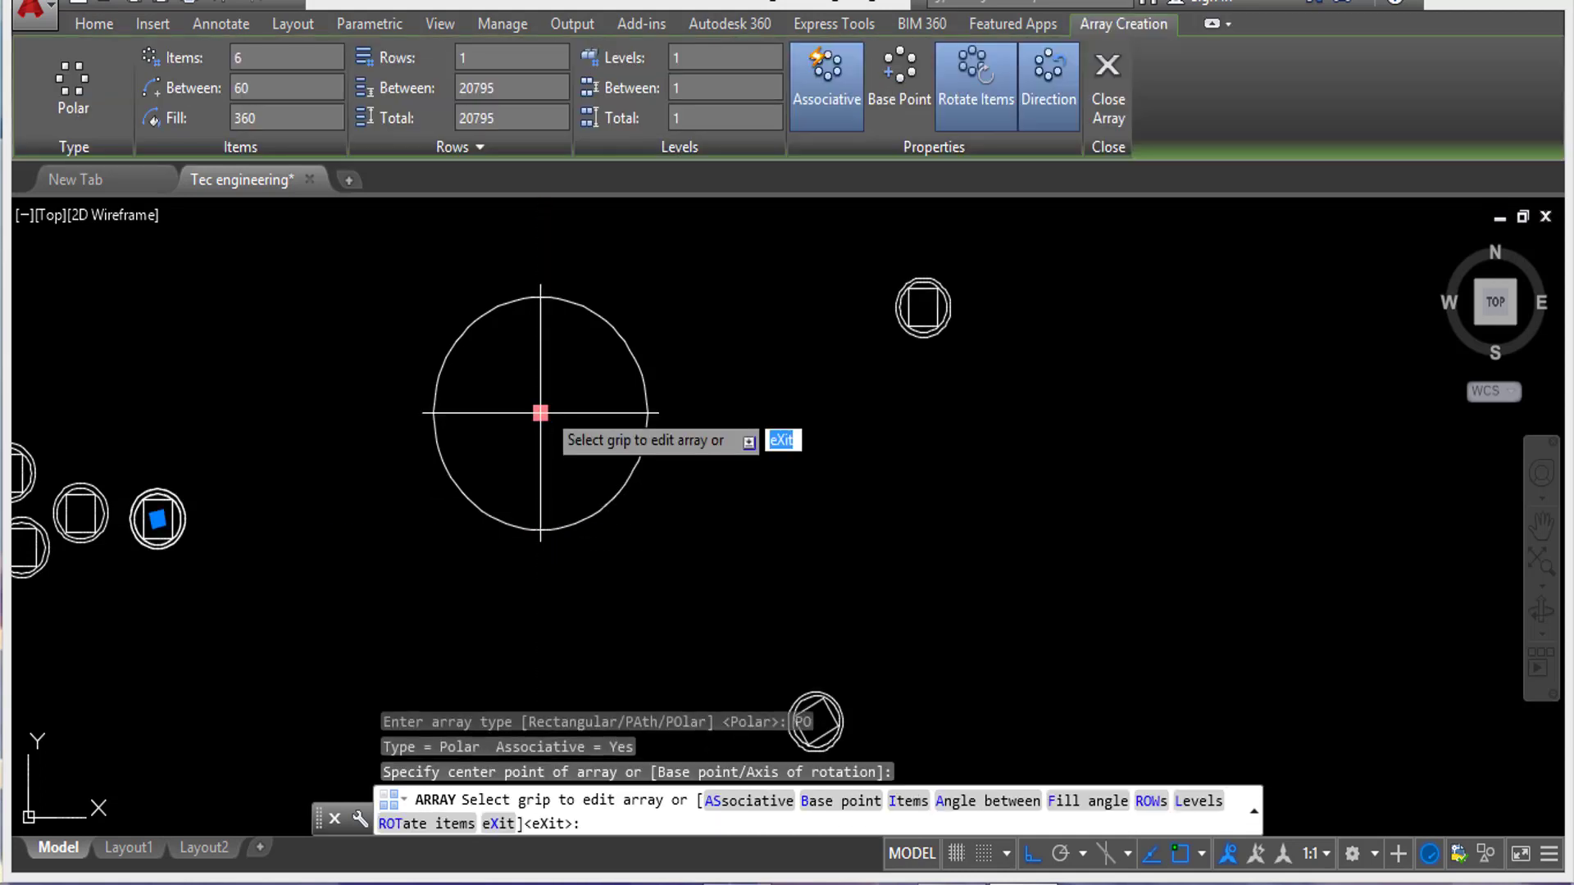
# Change the polar array's item count to 15.
pyautogui.scroll(-3, 540, 413)
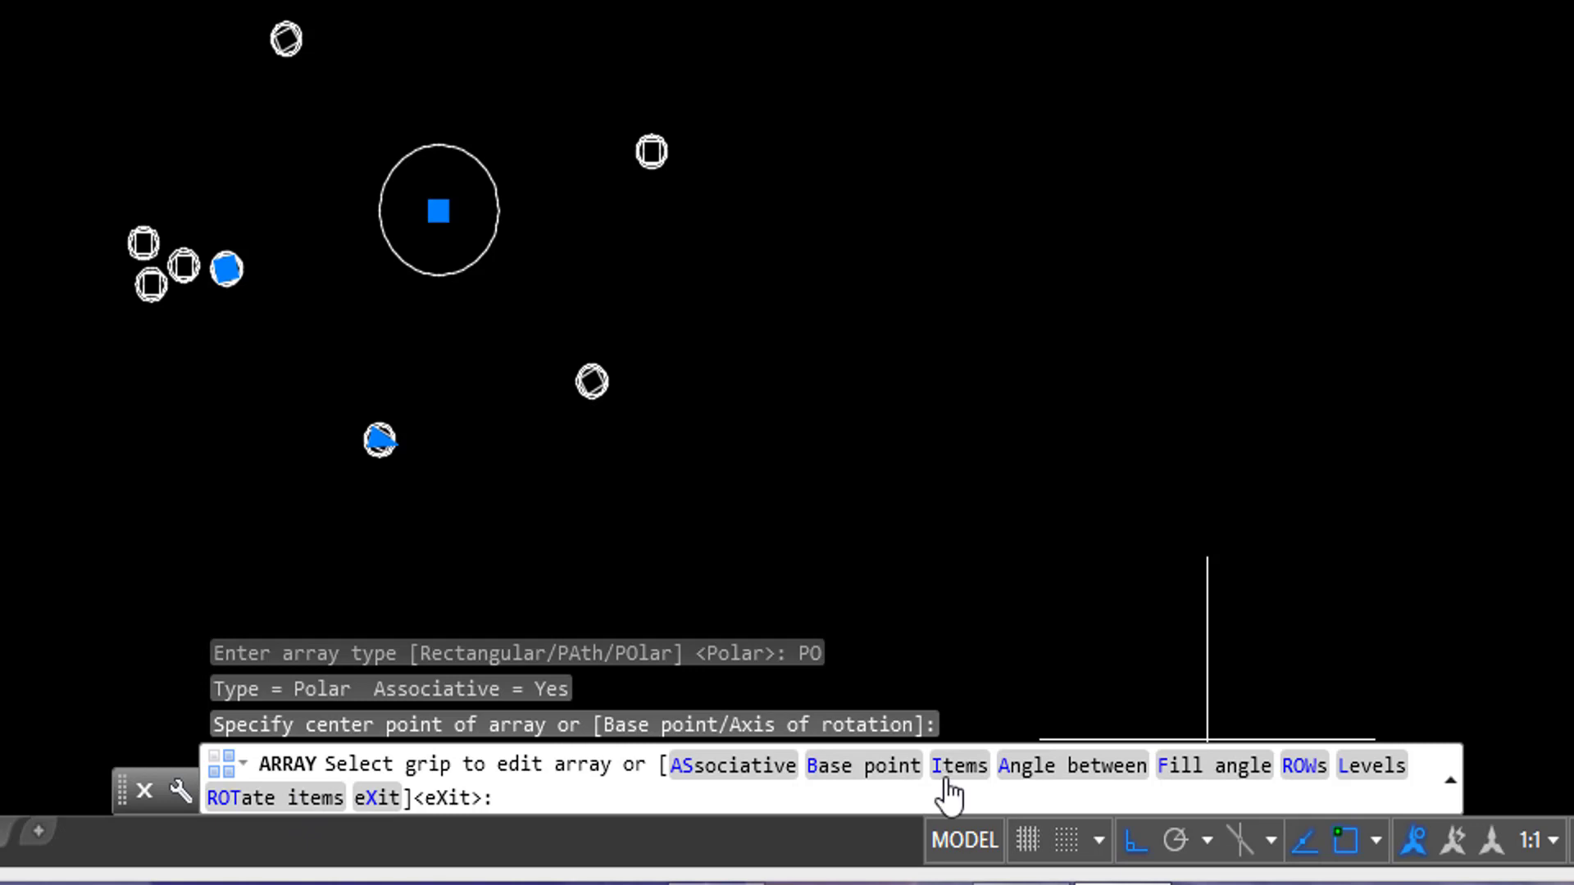
pyautogui.write('i')
pyautogui.press('Return')
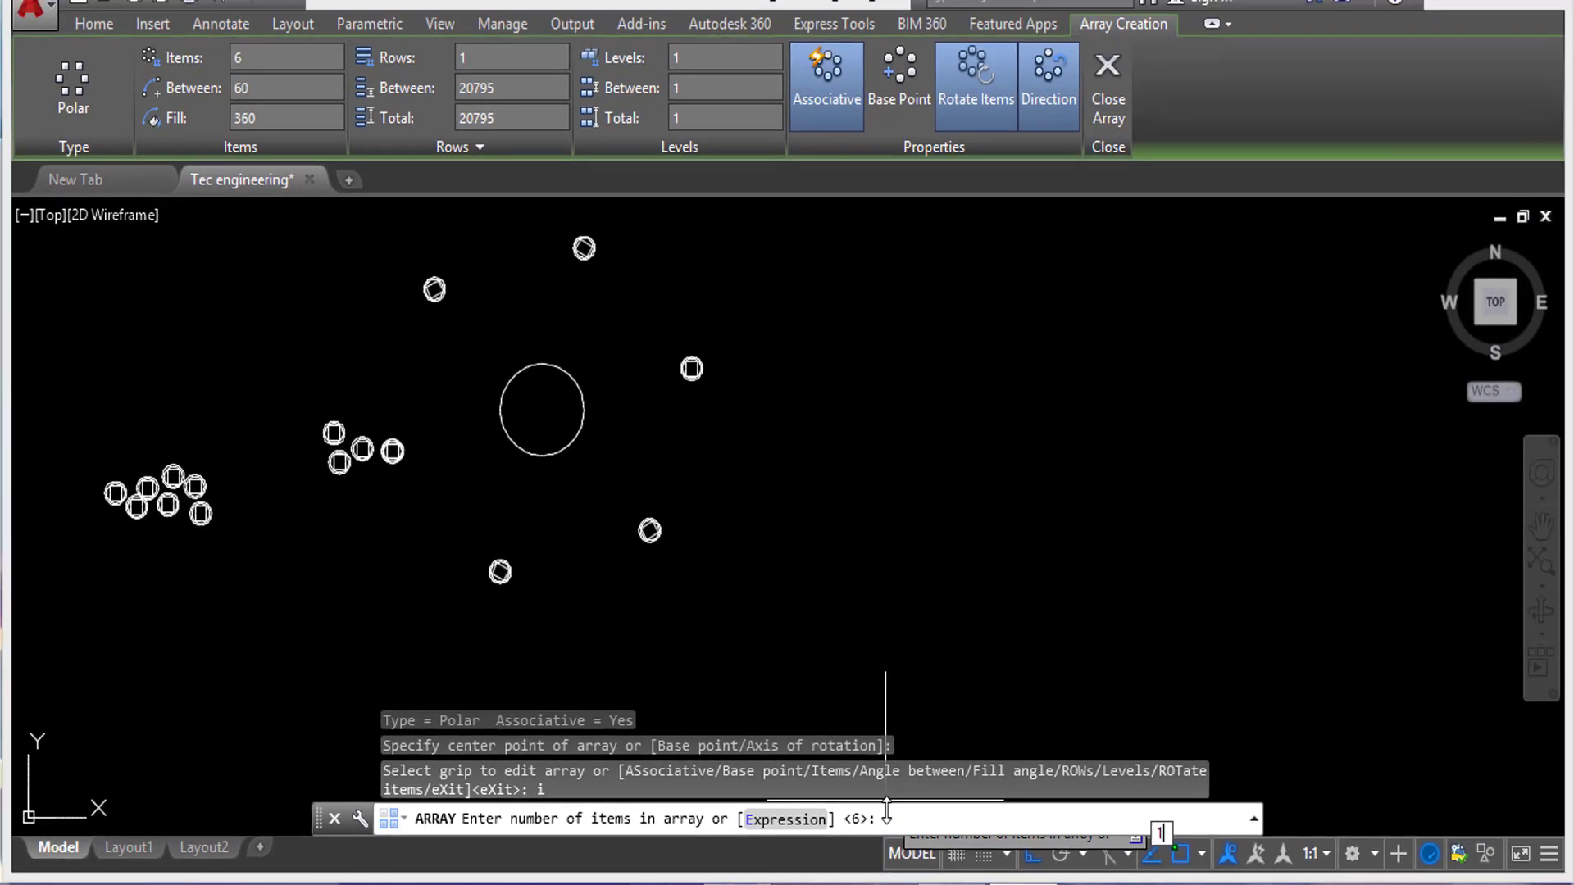
pyautogui.write('1')
pyautogui.write('5')
pyautogui.press('Return')
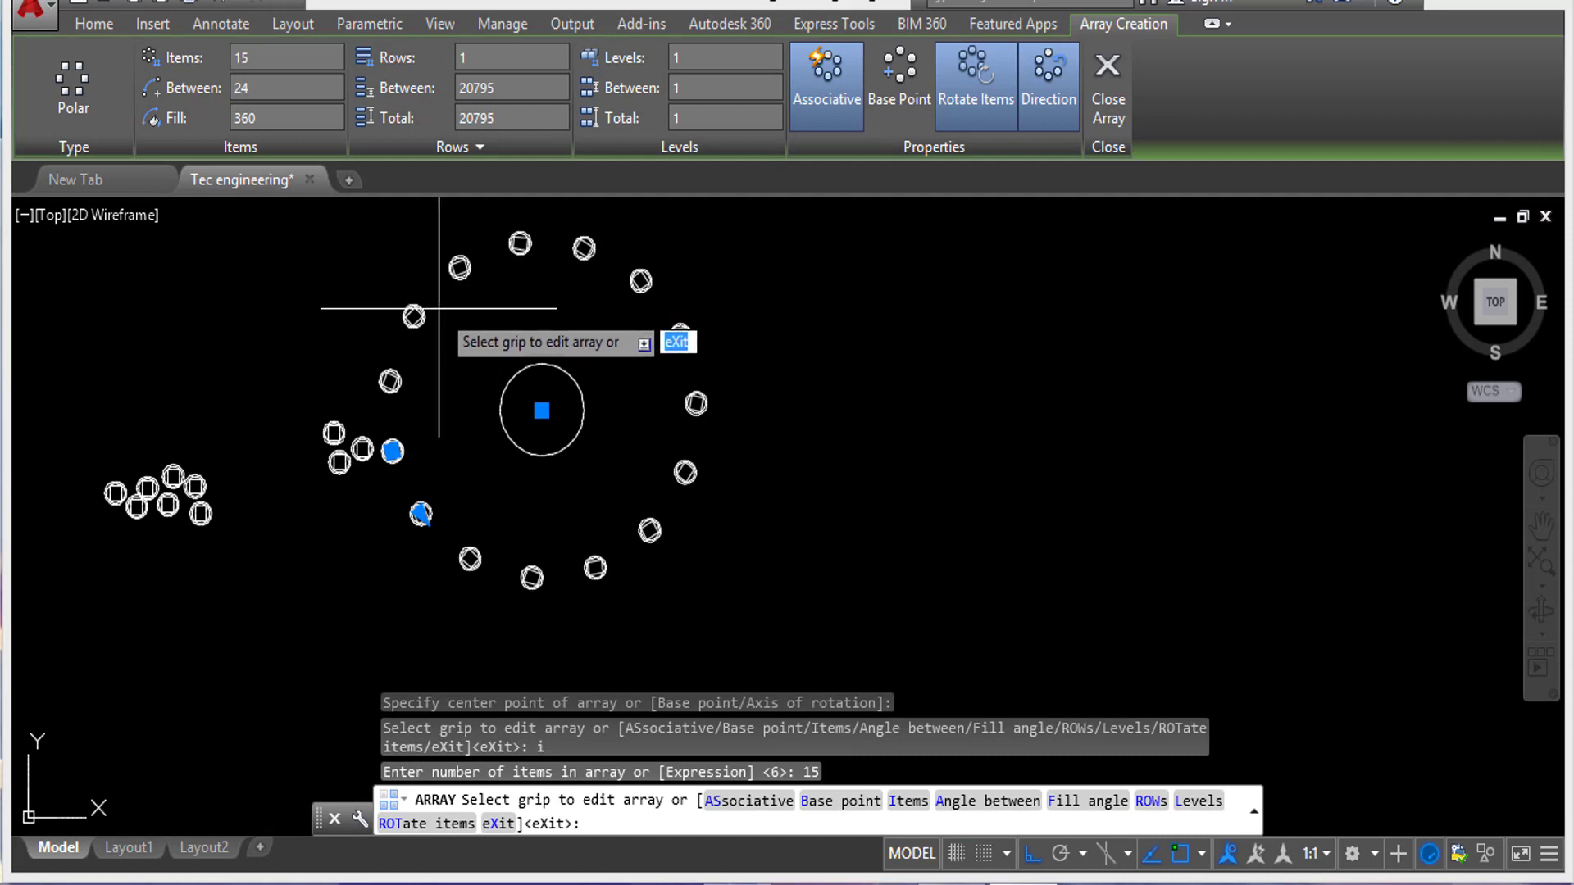
# Bring the whole 15-item array into view and end the array editing.
pyautogui.scroll(2, 439, 309)
pyautogui.scroll(-2, 410, 369)
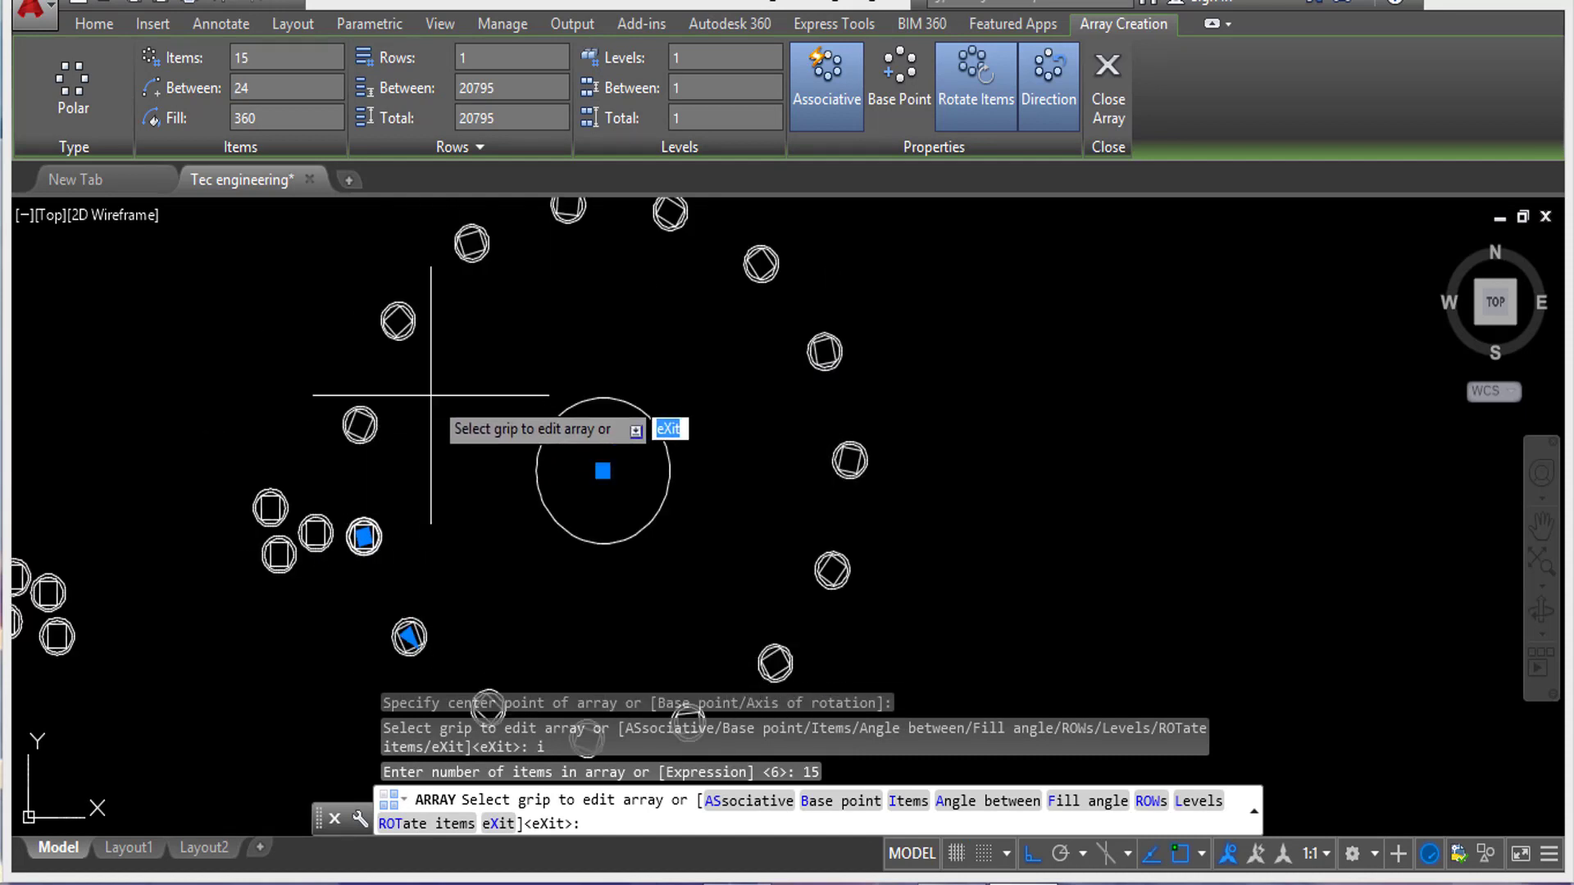
pyautogui.scroll(-2, 402, 394)
pyautogui.moveTo(800, 418); pyautogui.dragTo(634, 408, button='middle')
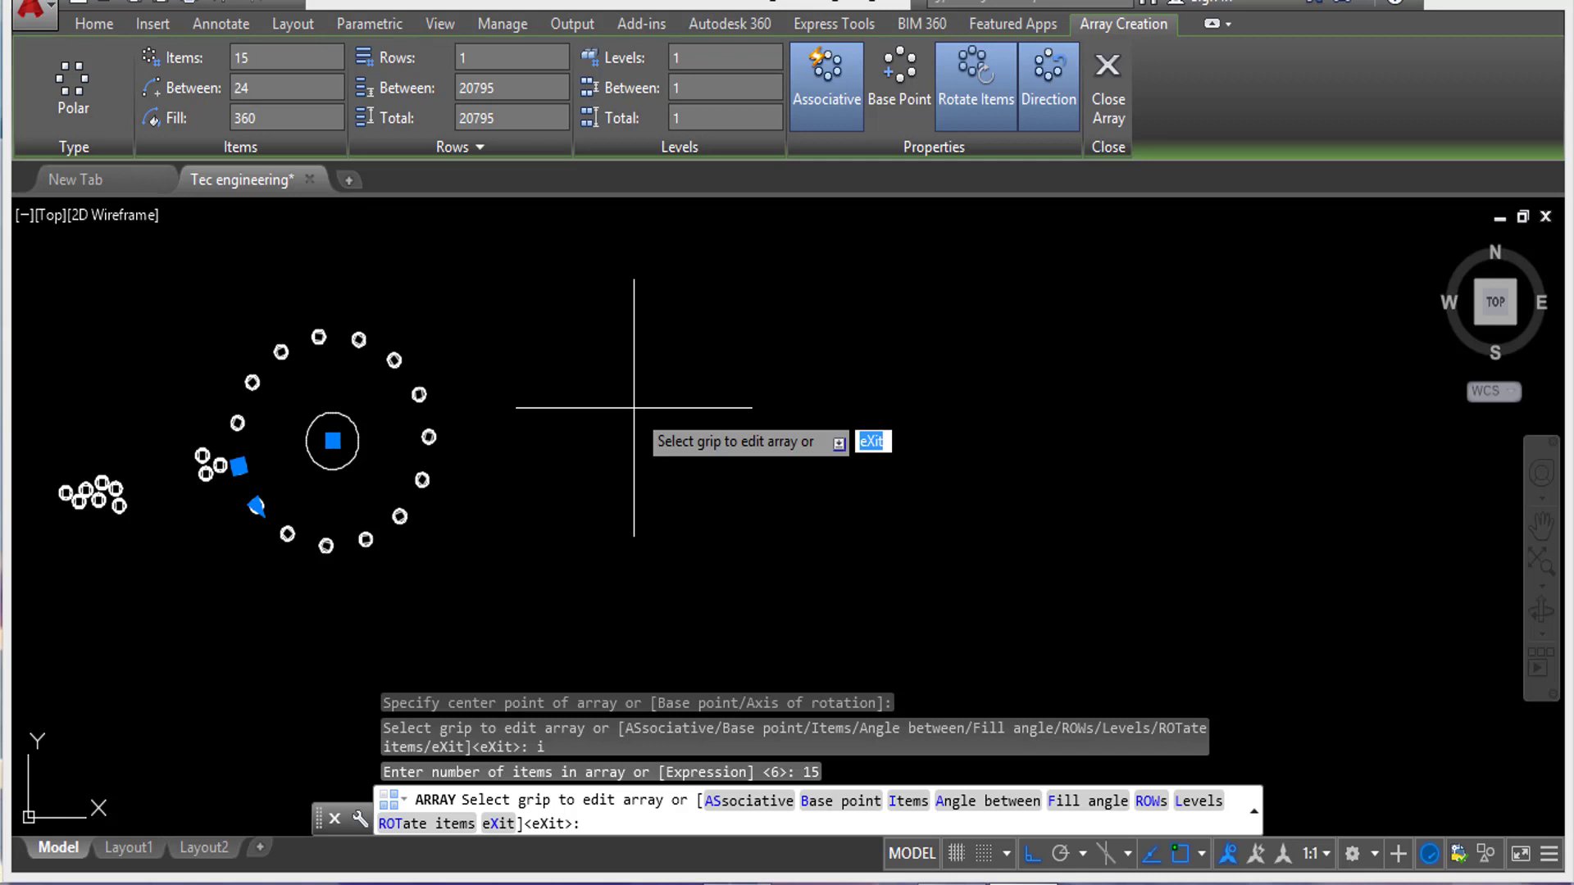
pyautogui.write('re')
pyautogui.write('c')
pyautogui.press('Return')
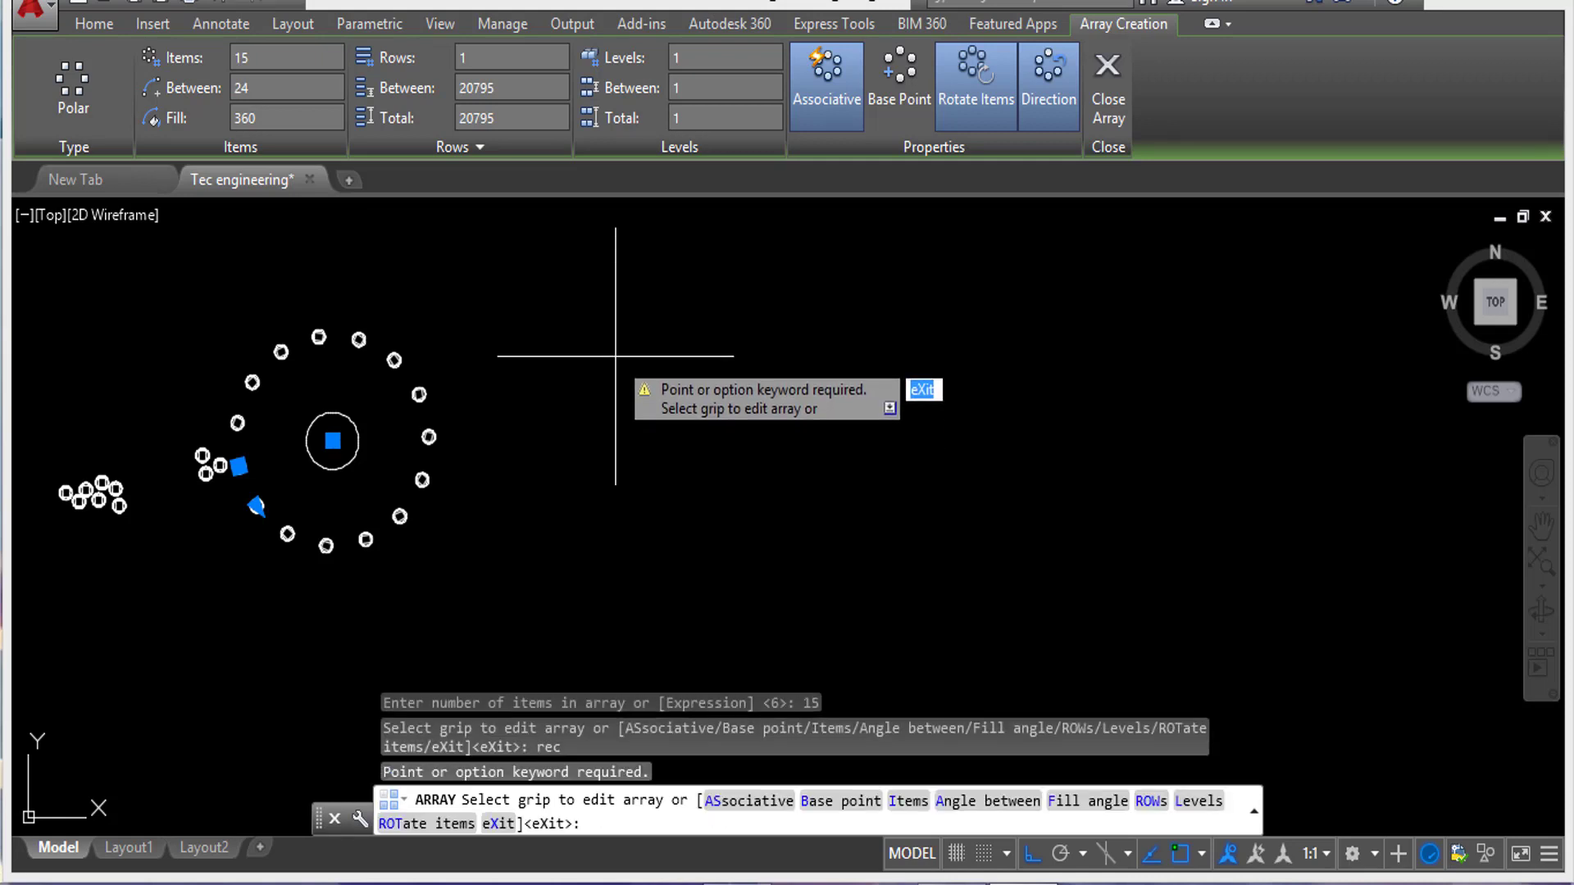
pyautogui.press('Escape')
pyautogui.write('rec')
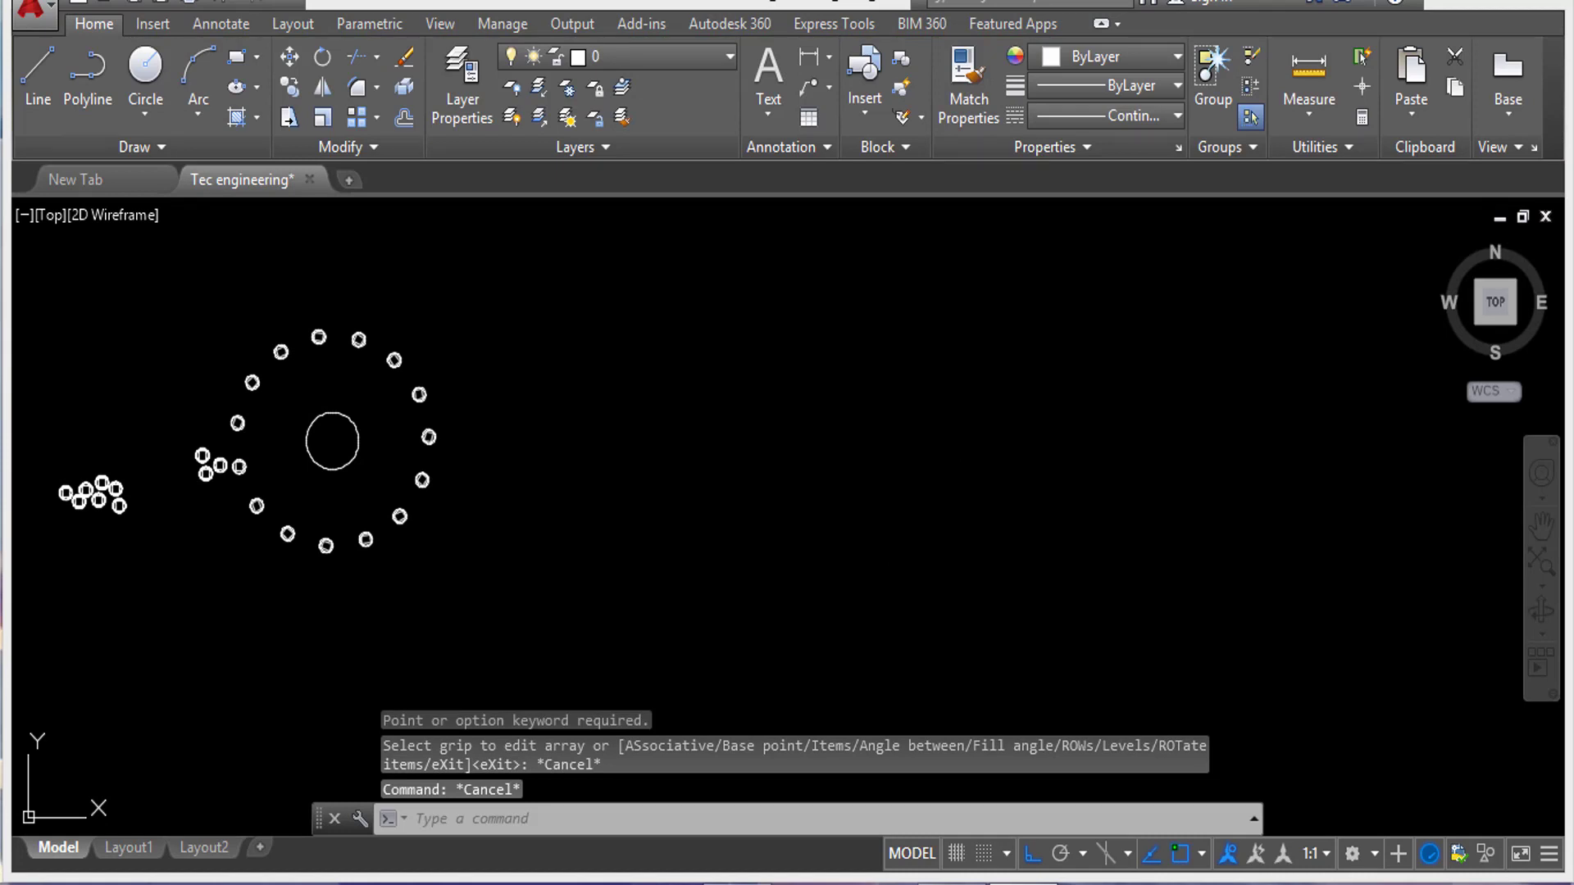
# Draw a rectangle to the right of the circle pattern.
pyautogui.press('Return')
pyautogui.click(615, 356)
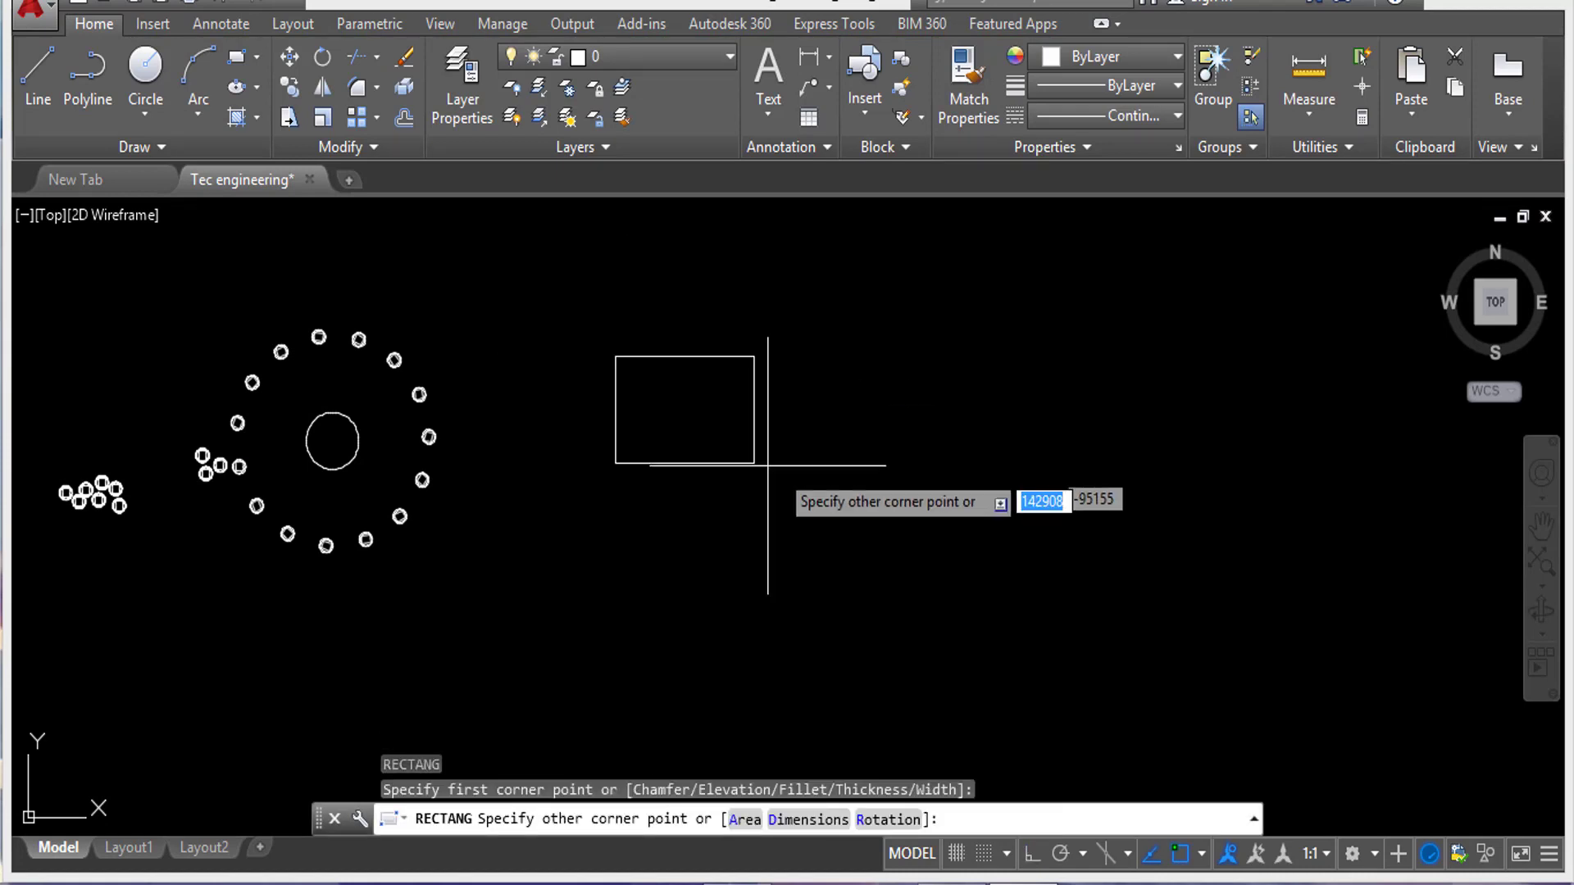
pyautogui.click(1063, 560)
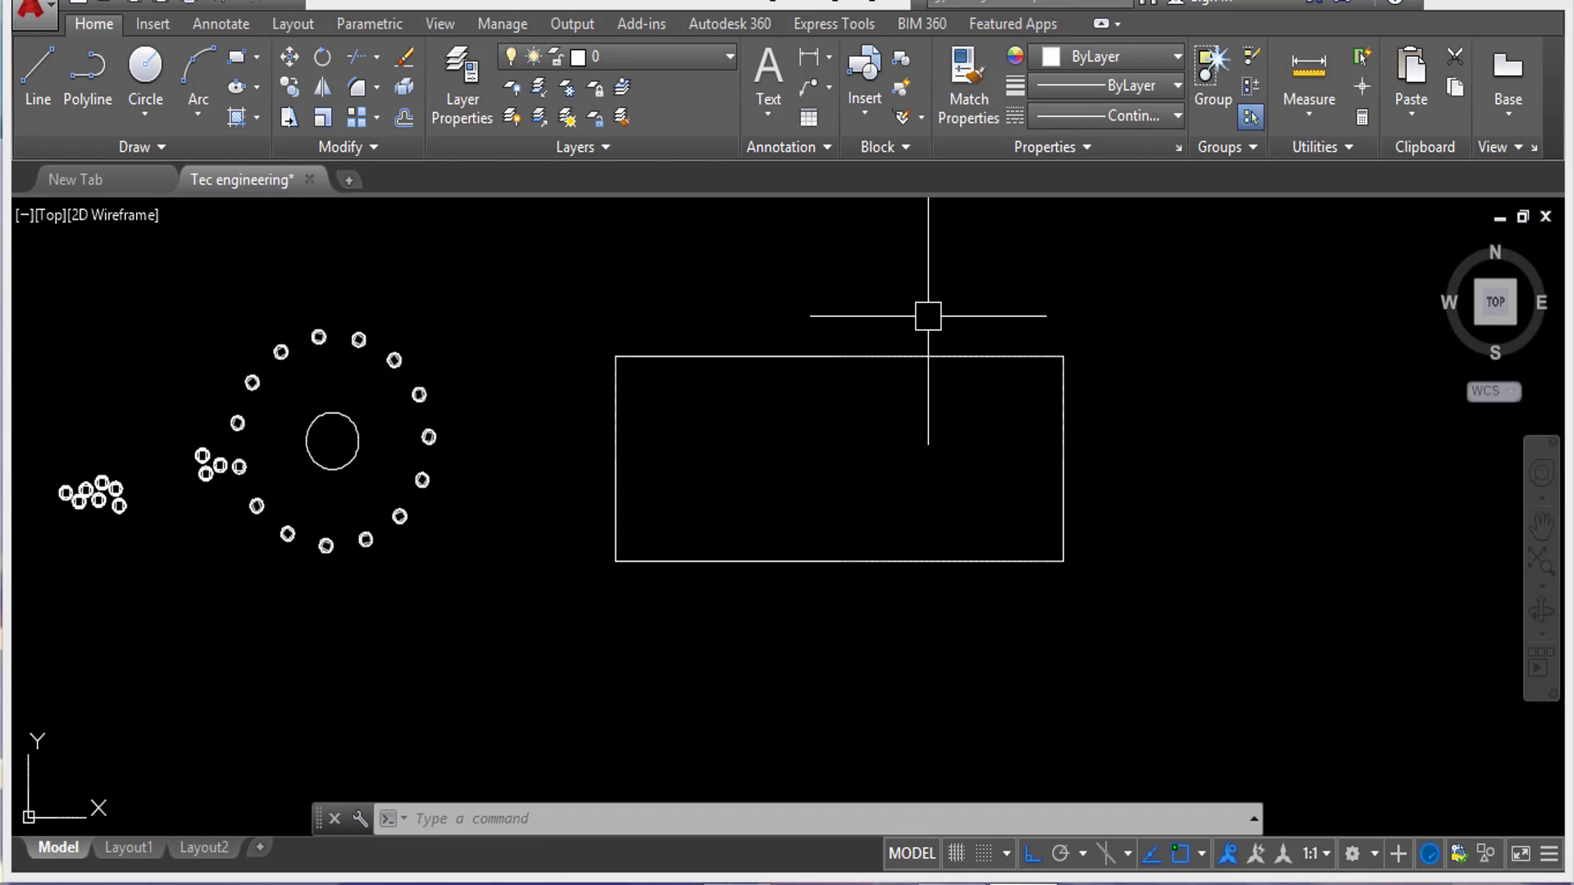
# Divide the rectangle into 5 equal segments with DIV, then shift the view left.
pyautogui.write('DI')
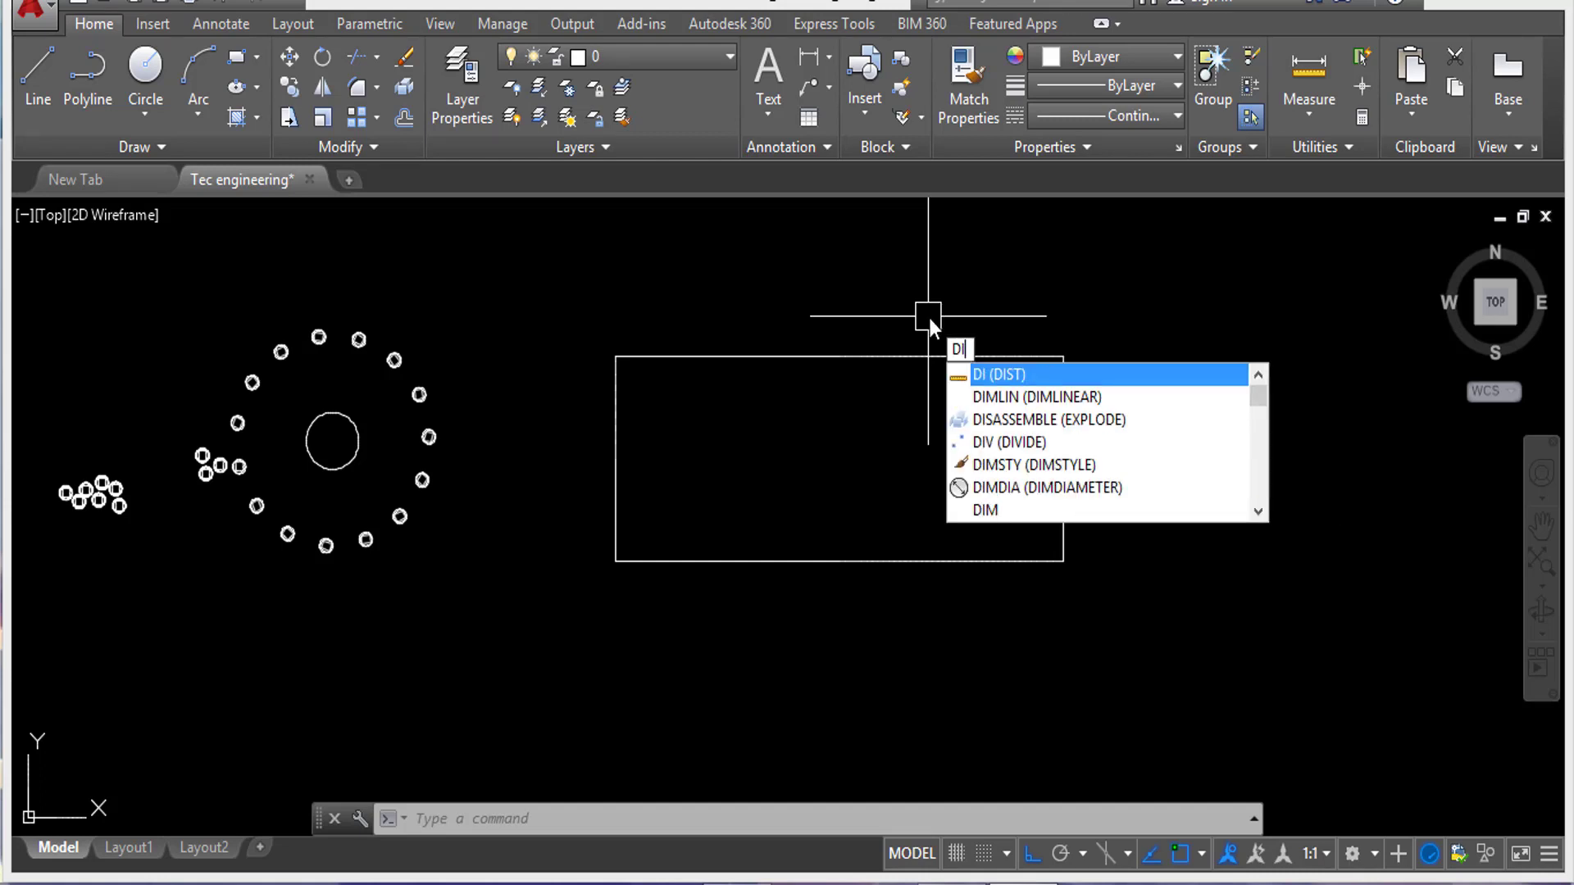
pyautogui.write('V')
pyautogui.press('Return')
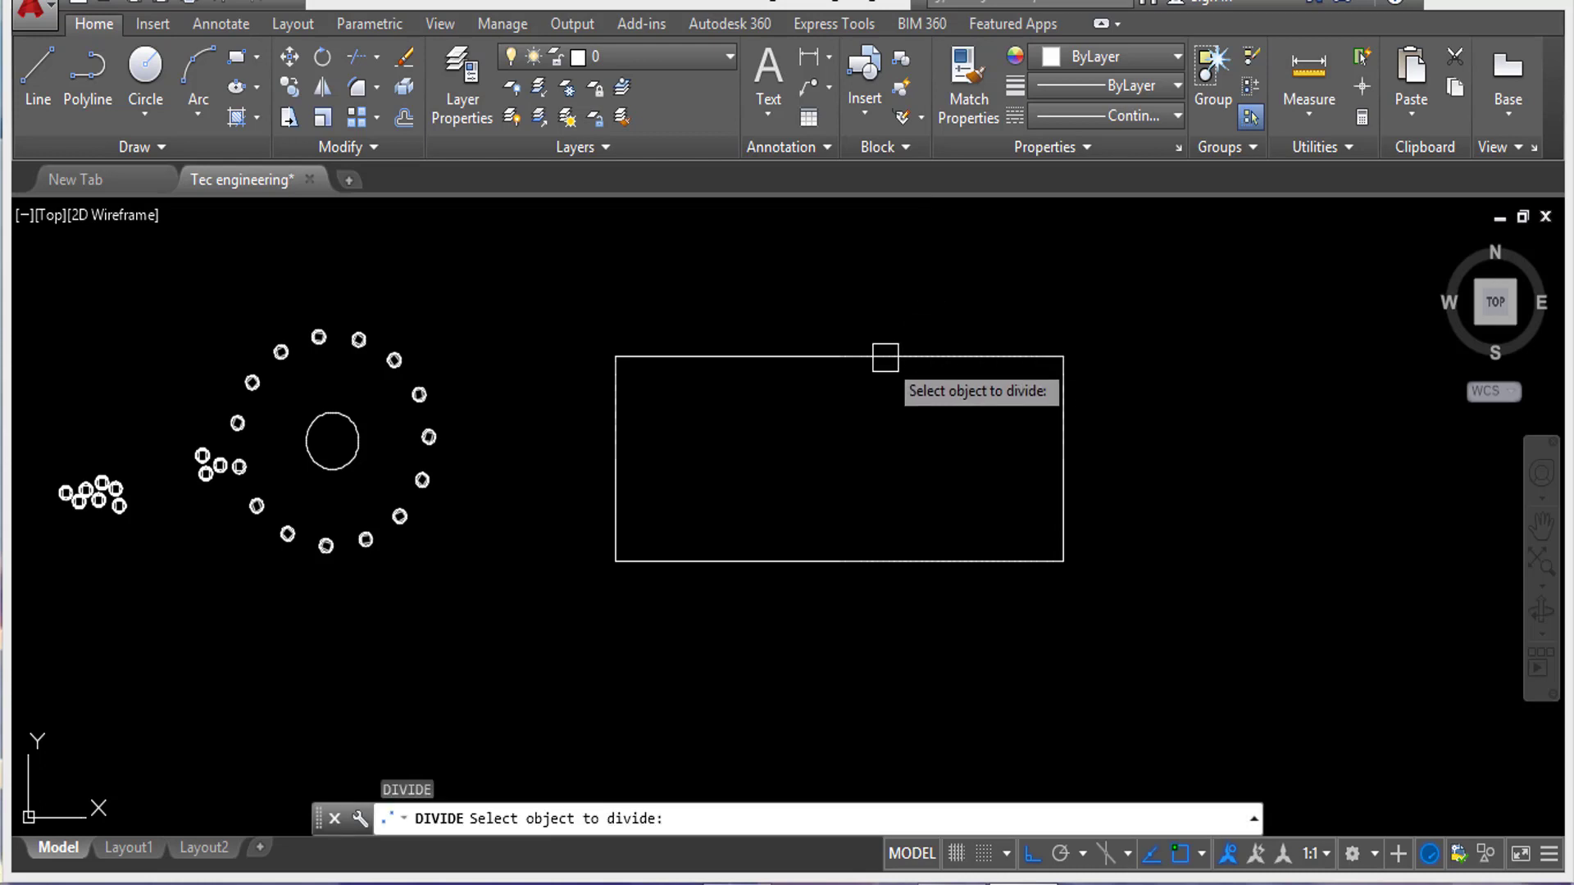
pyautogui.click(884, 358)
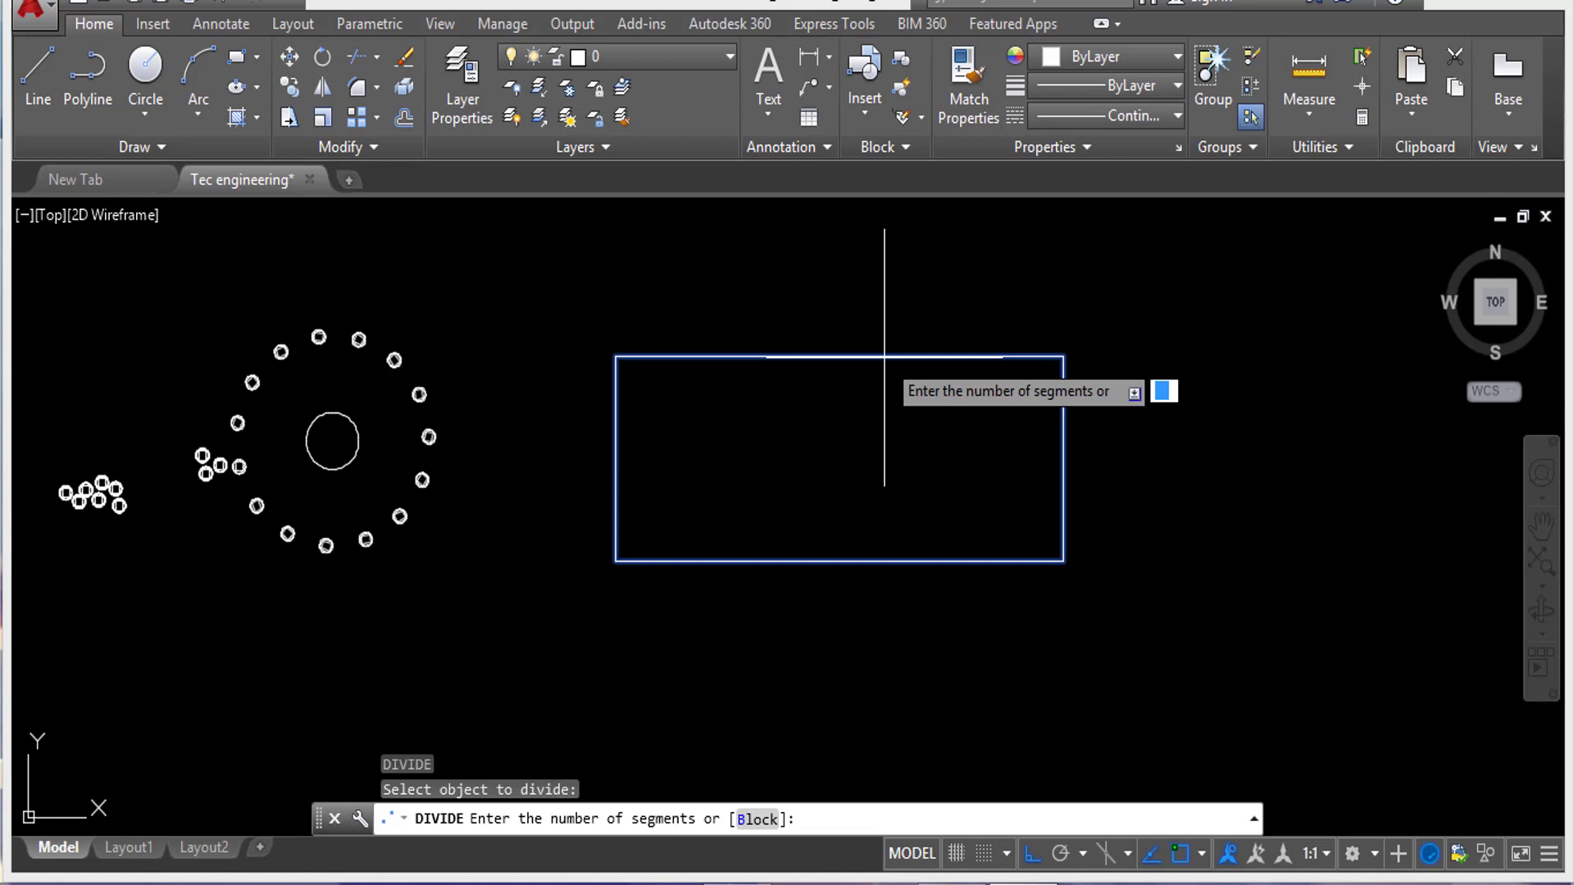
pyautogui.write('5')
pyautogui.press('Return')
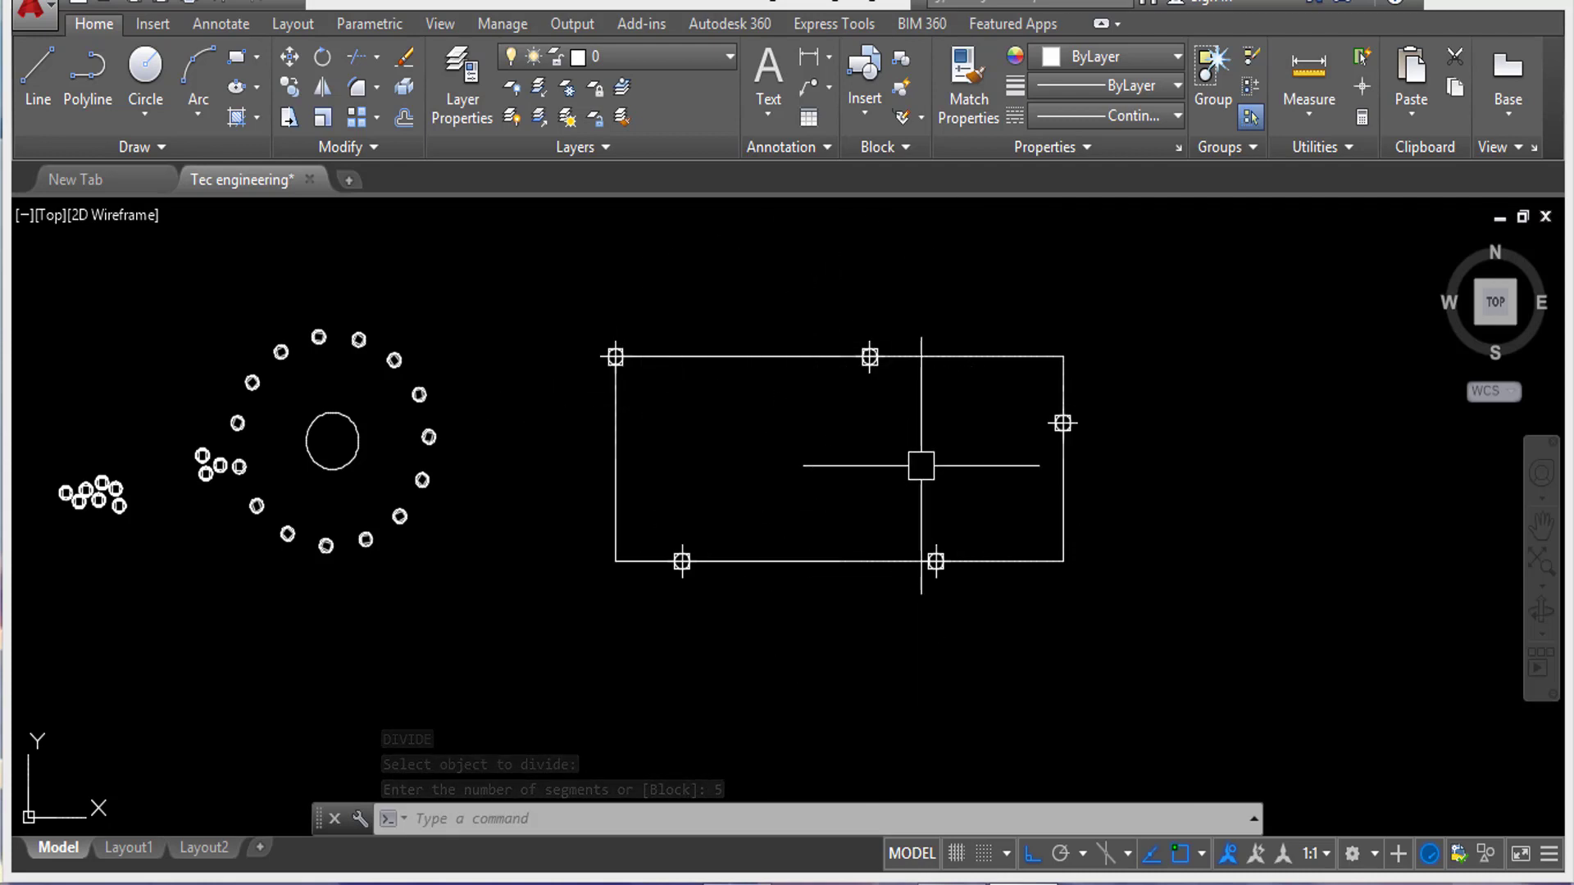
pyautogui.scroll(-3, 917, 456)
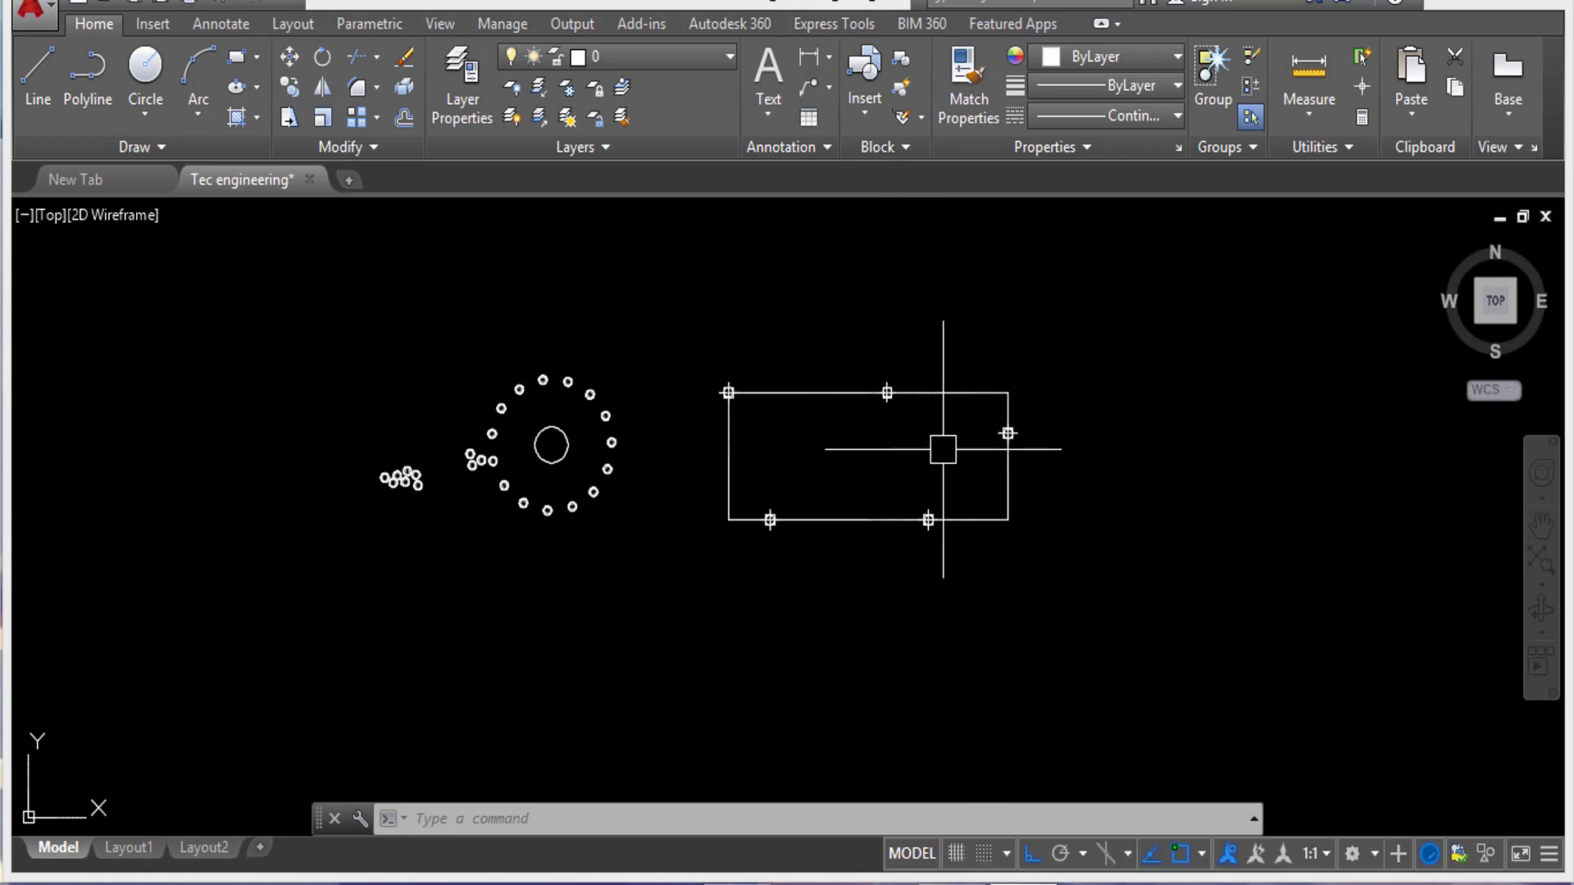
pyautogui.moveTo(922, 416); pyautogui.dragTo(397, 513, button='middle')
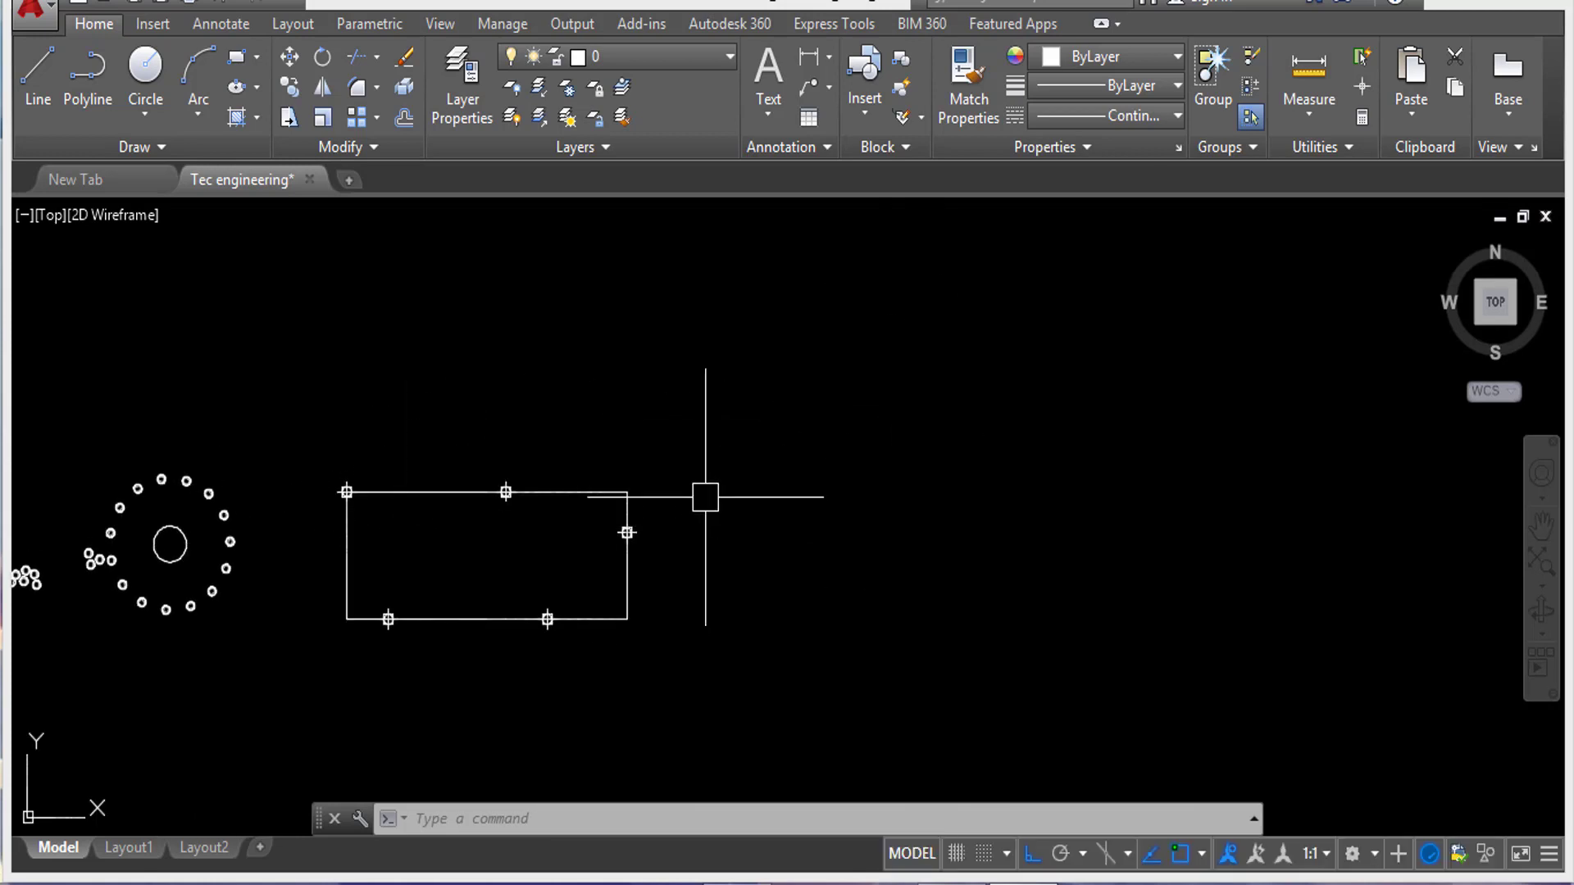
# Draw a long horizontal line beside the rectangle.
pyautogui.write('l')
pyautogui.press('Return')
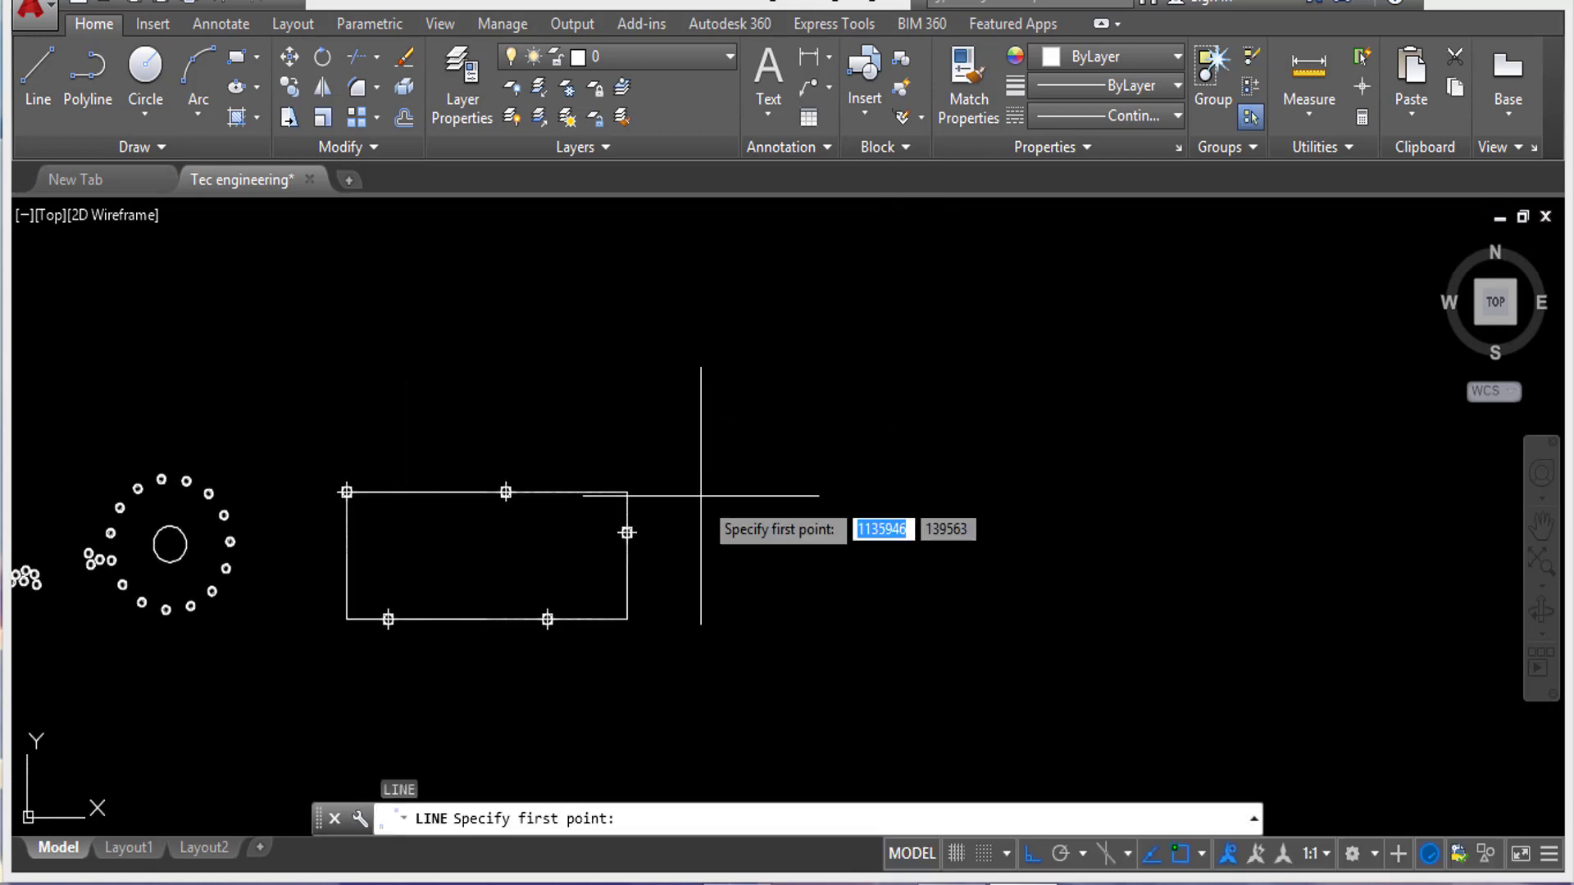
pyautogui.click(702, 410)
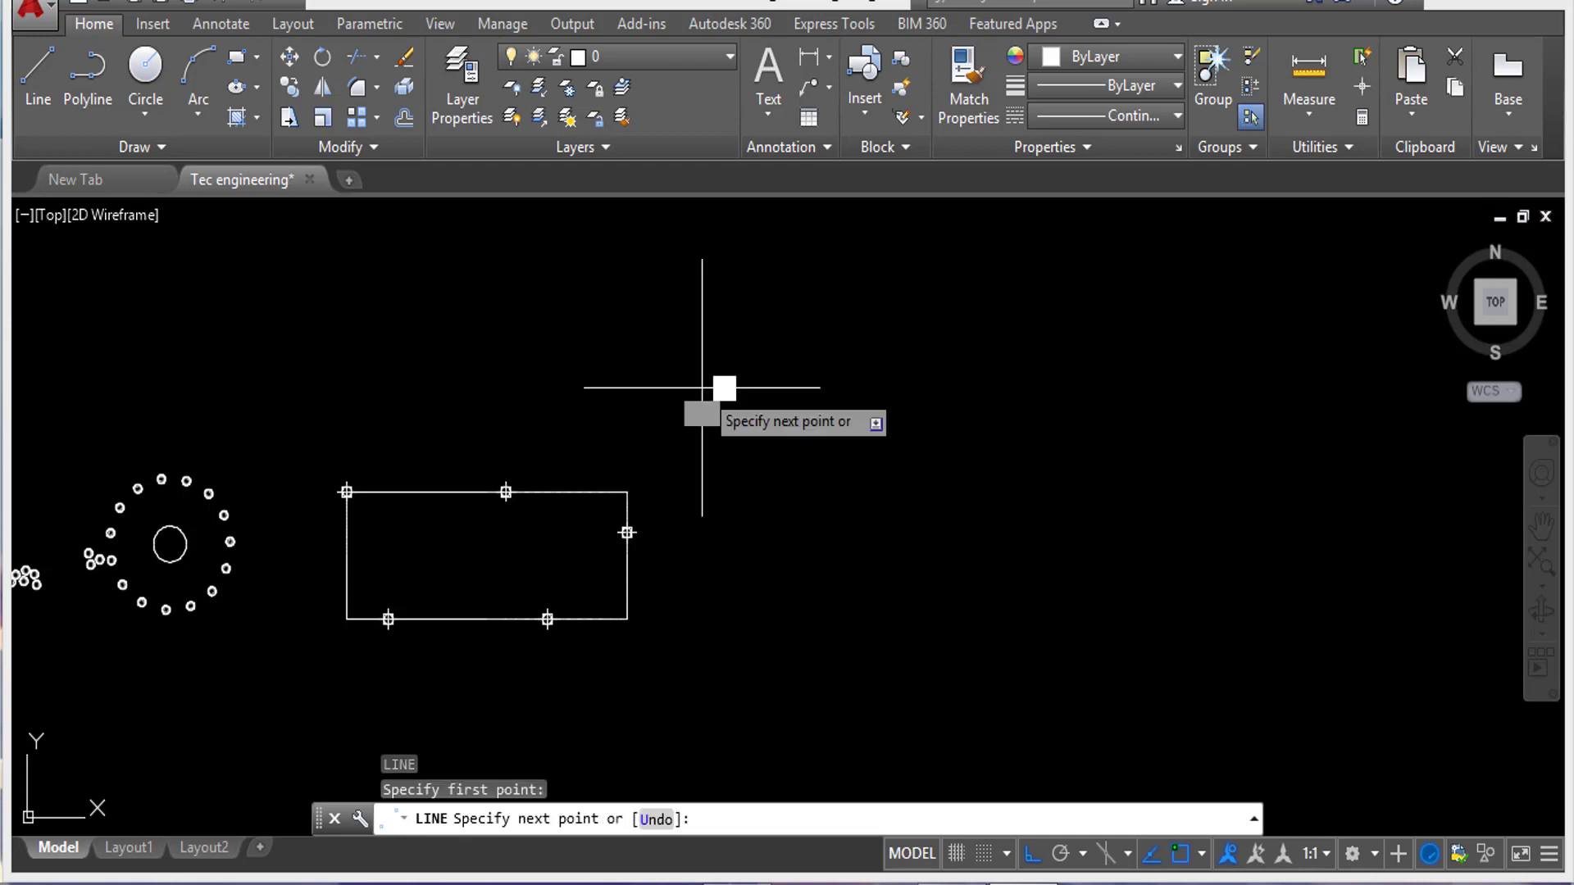
pyautogui.click(1211, 357)
pyautogui.press('Escape')
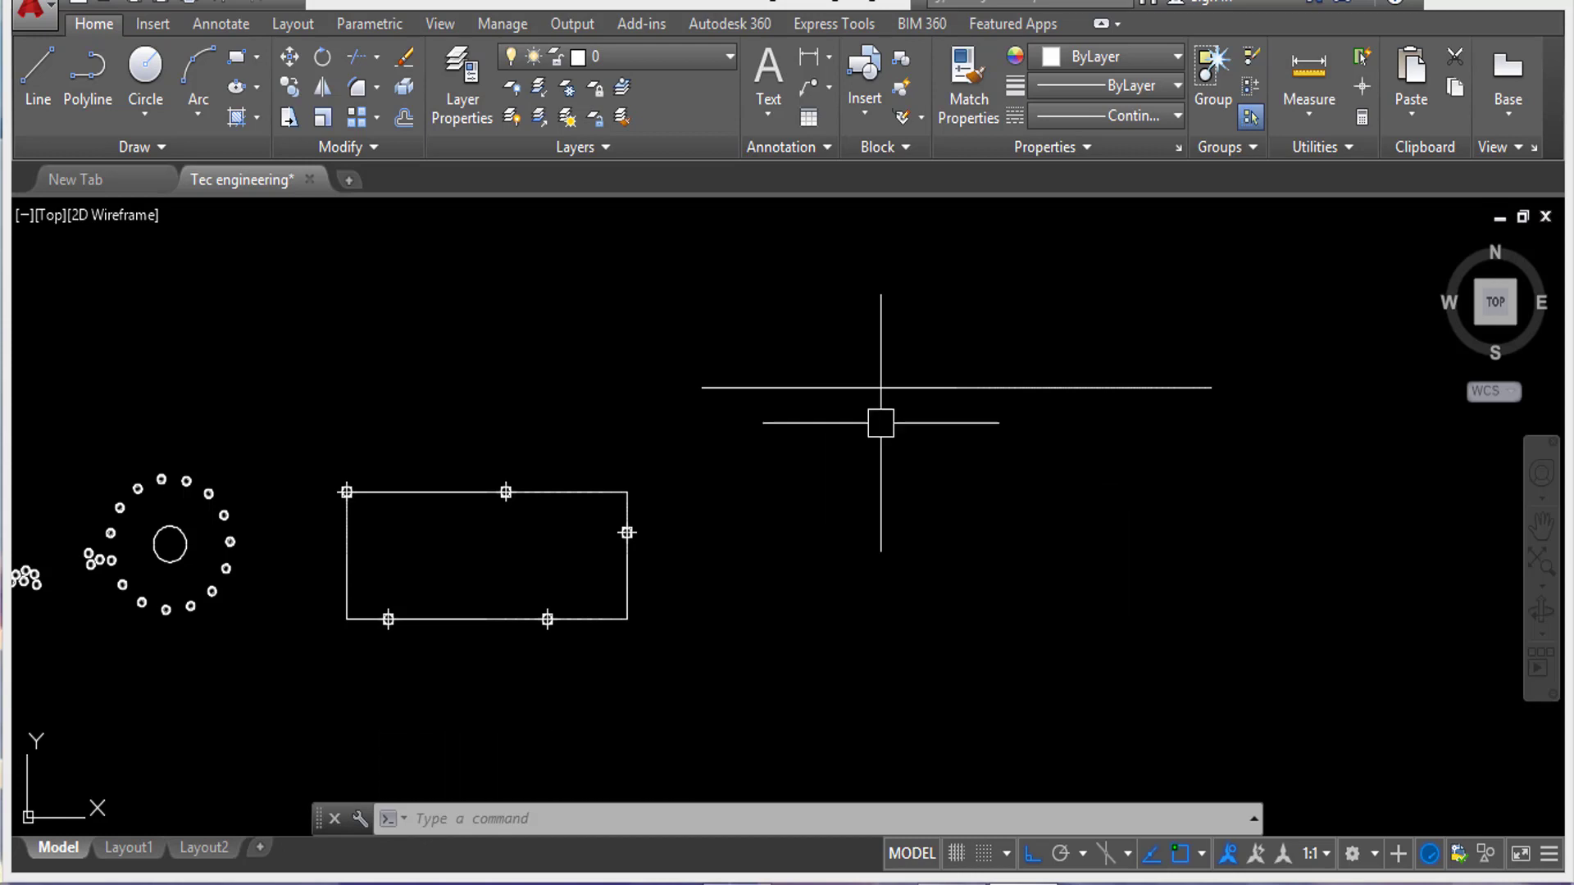
# Divide the horizontal line into 5 equal parts.
pyautogui.write('DIV')
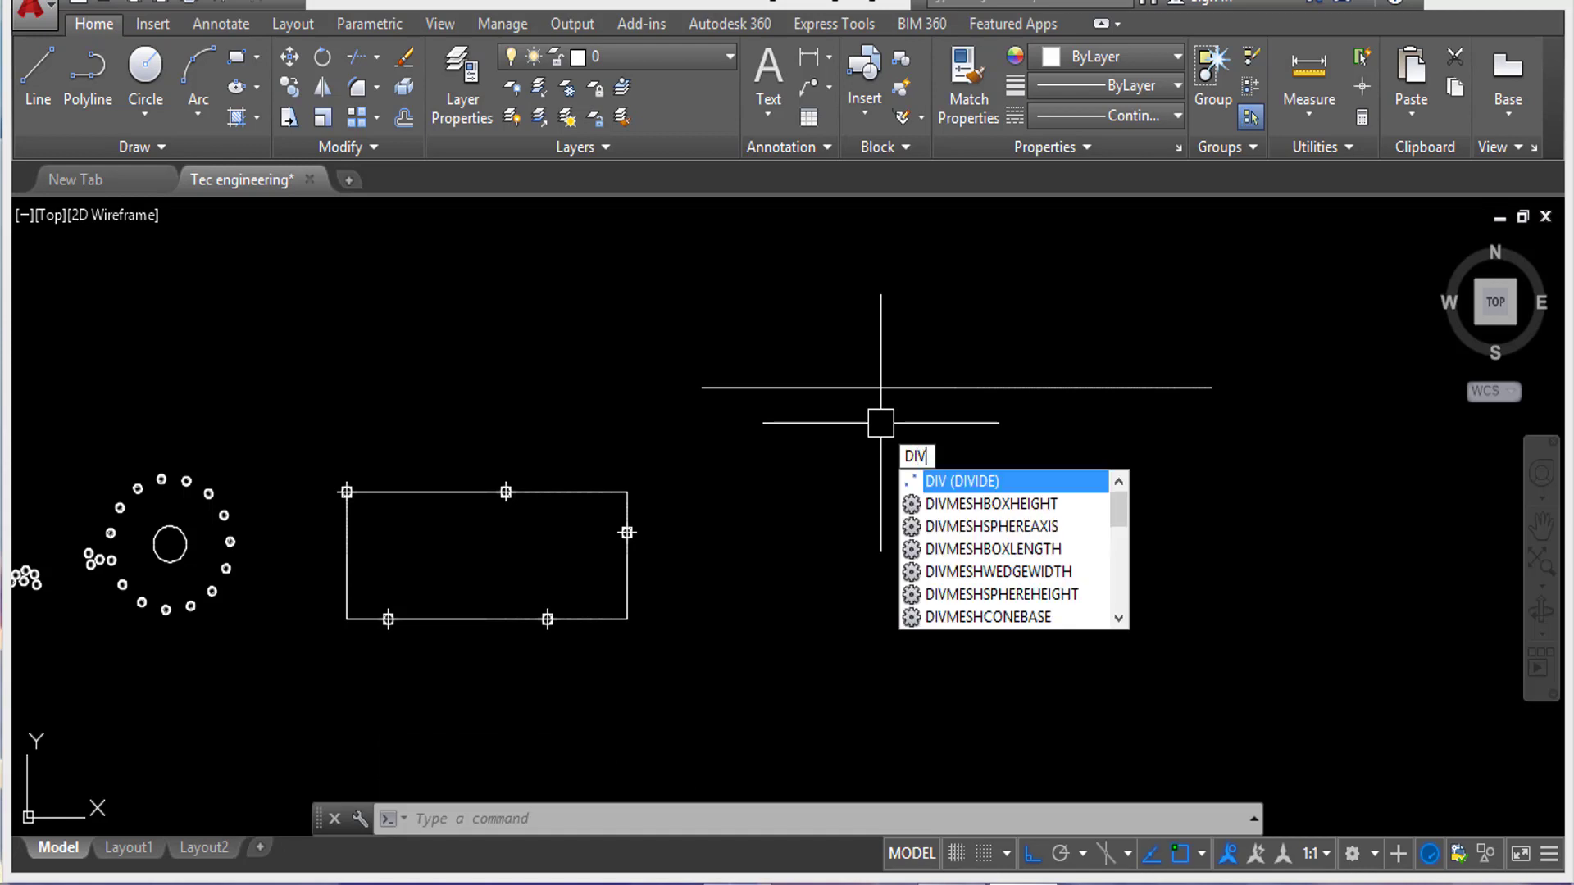
pyautogui.press('Return')
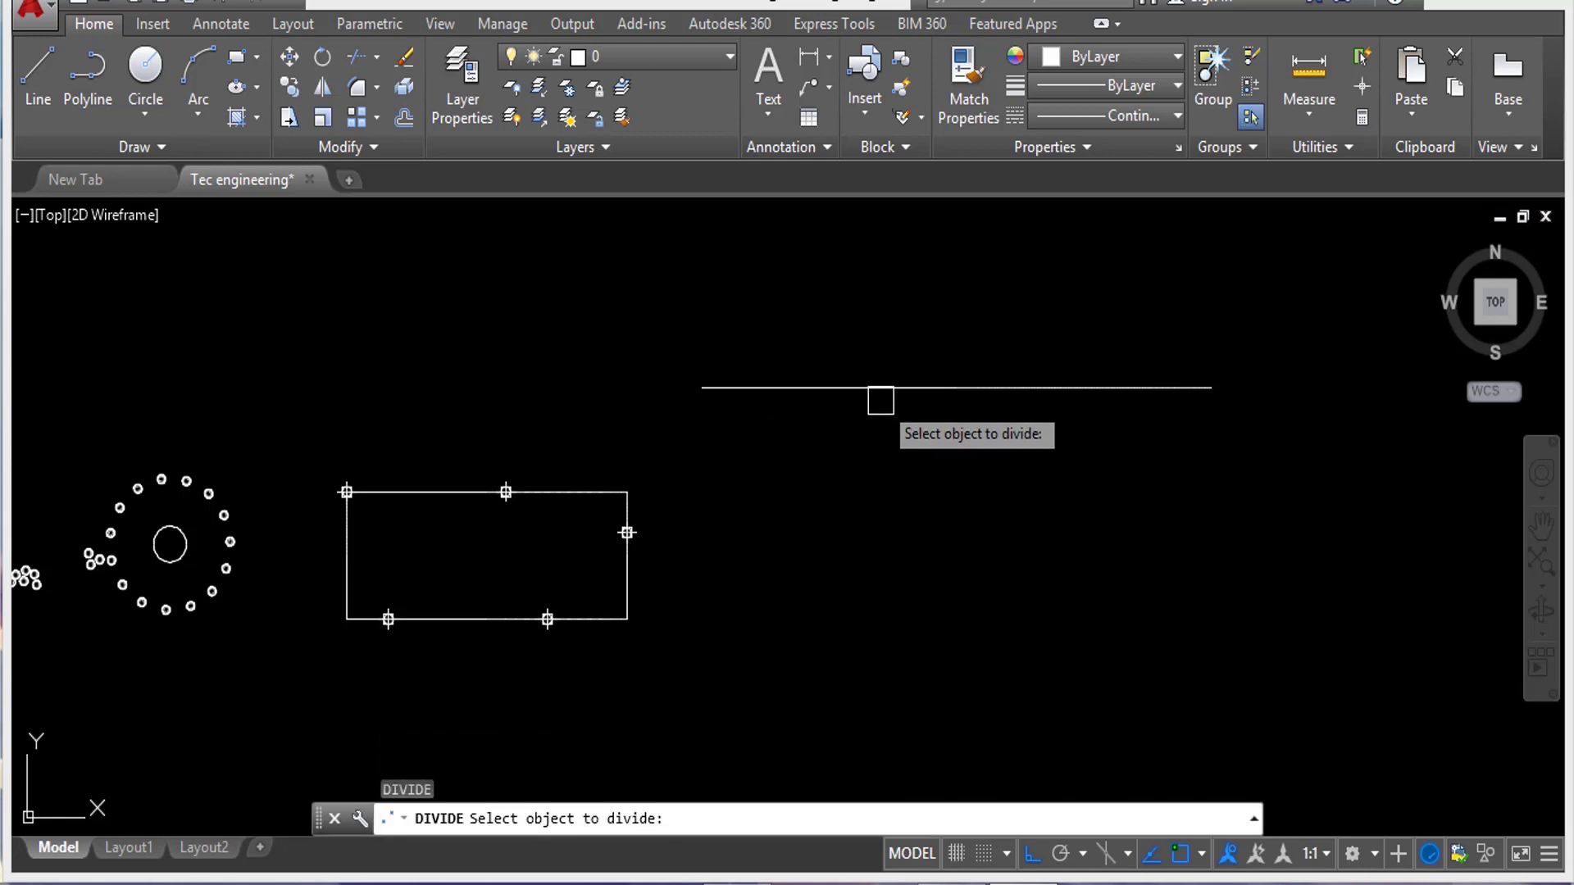
pyautogui.click(879, 392)
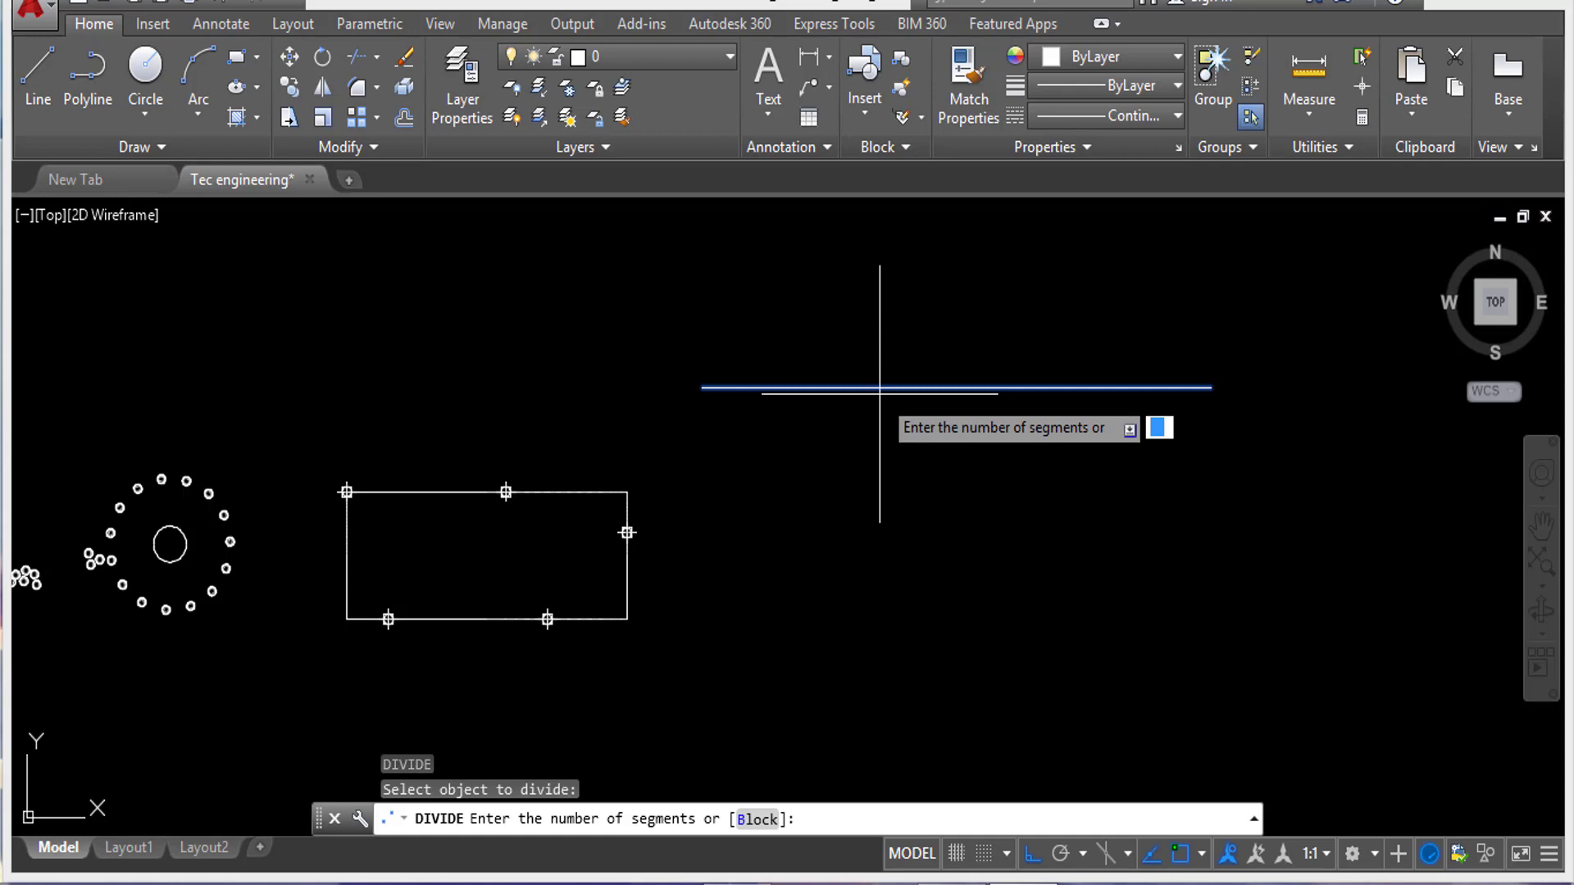
pyautogui.write('5')
pyautogui.press('Return')
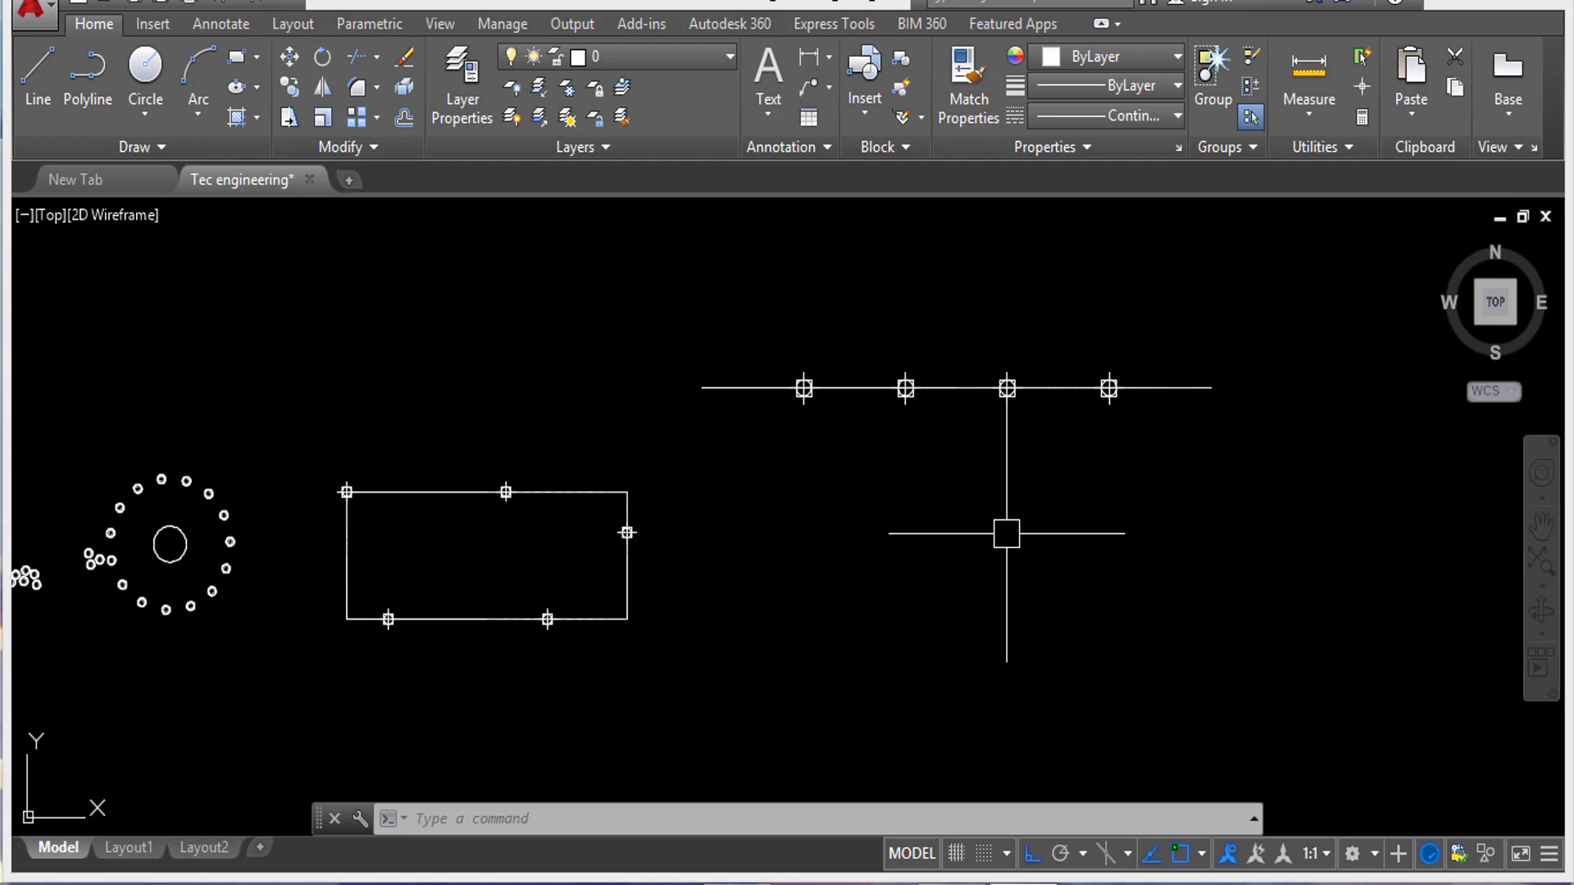
pyautogui.write('LA')
# Create a new layer named 'wall' with grey colour 8.
pyautogui.press('Return')
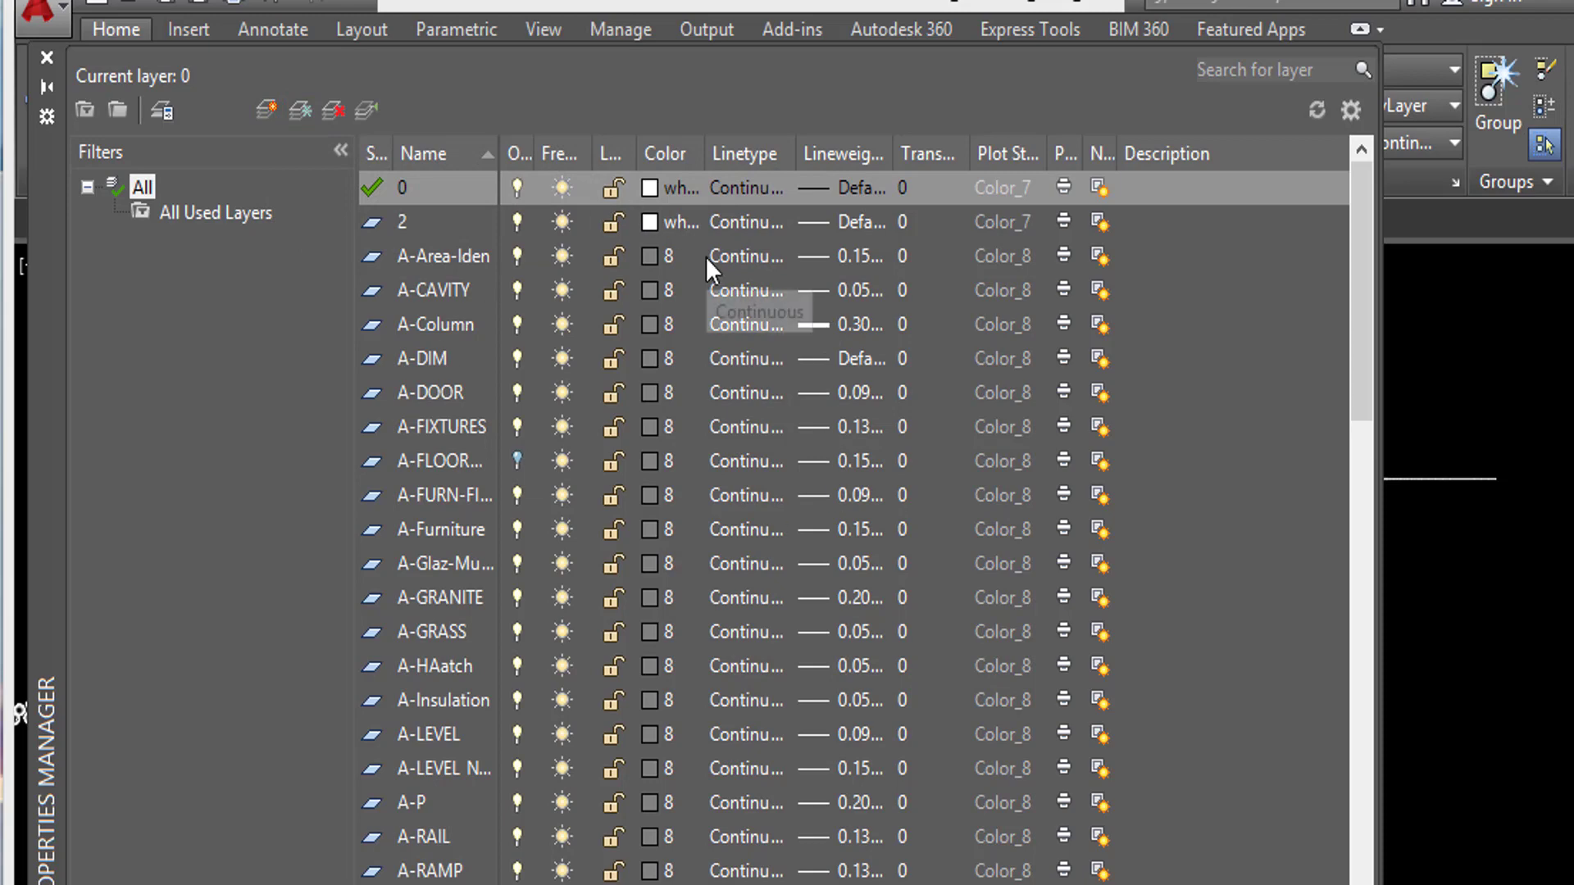
pyautogui.click(266, 106)
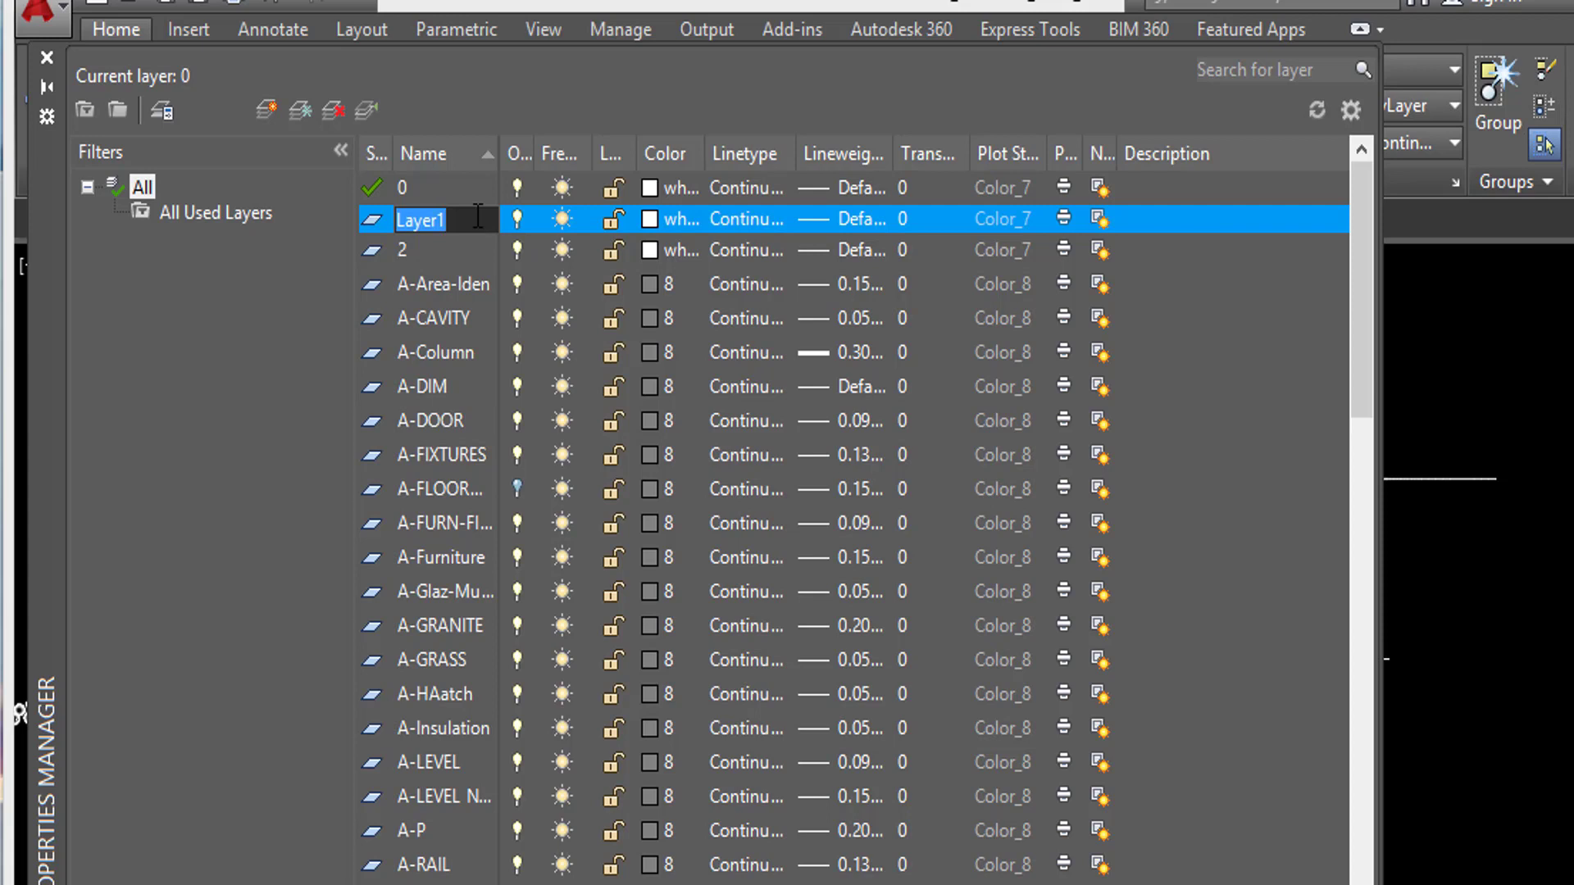
pyautogui.write('wa')
pyautogui.write('ll')
pyautogui.click(478, 215)
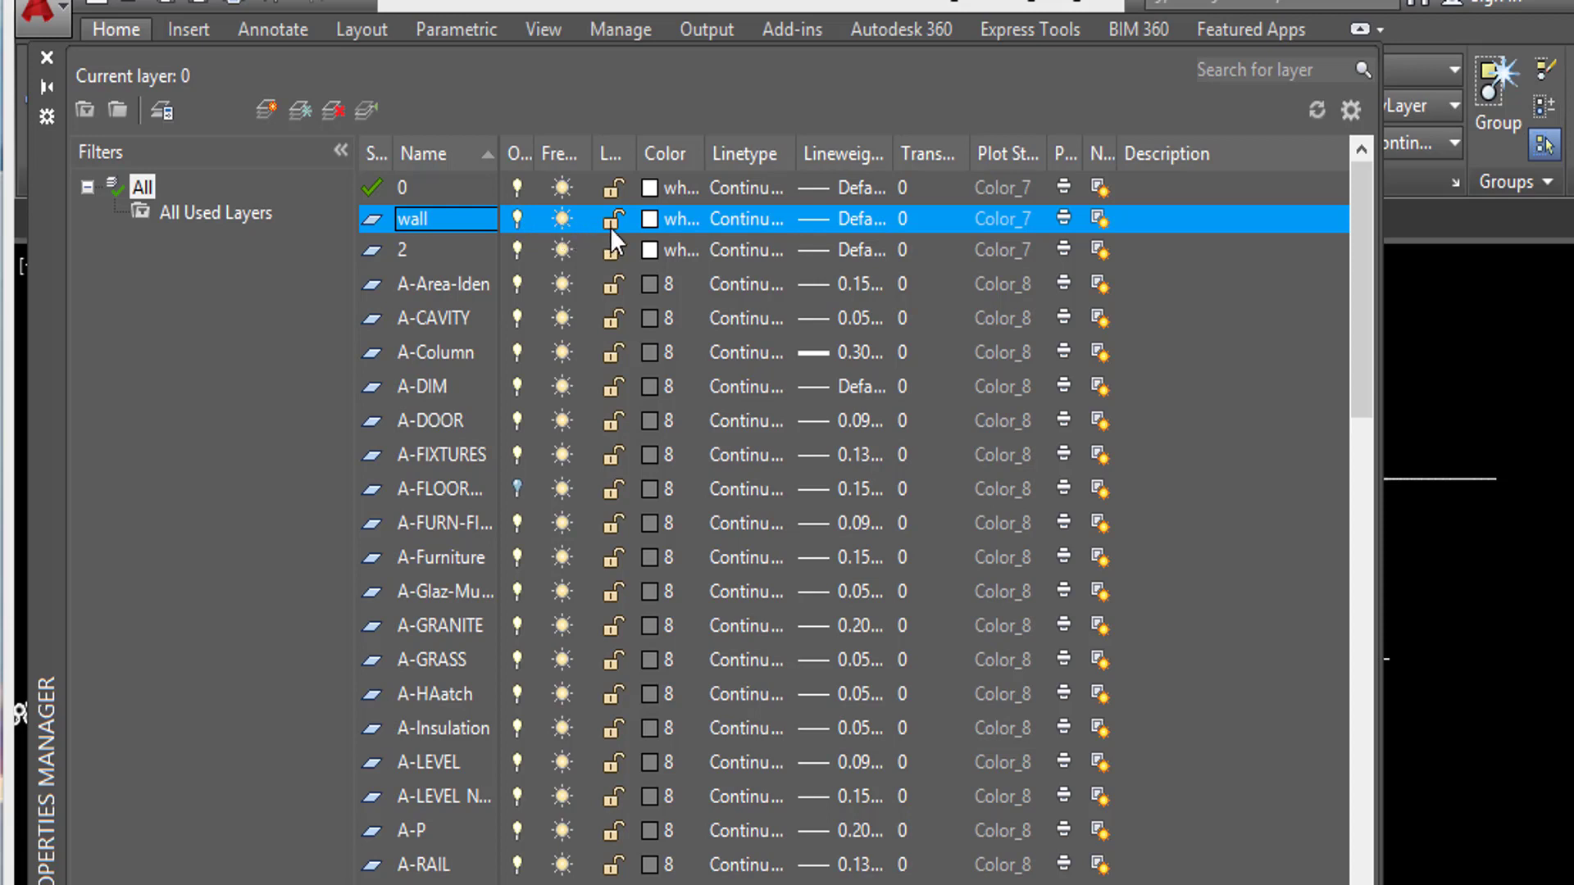
pyautogui.click(661, 219)
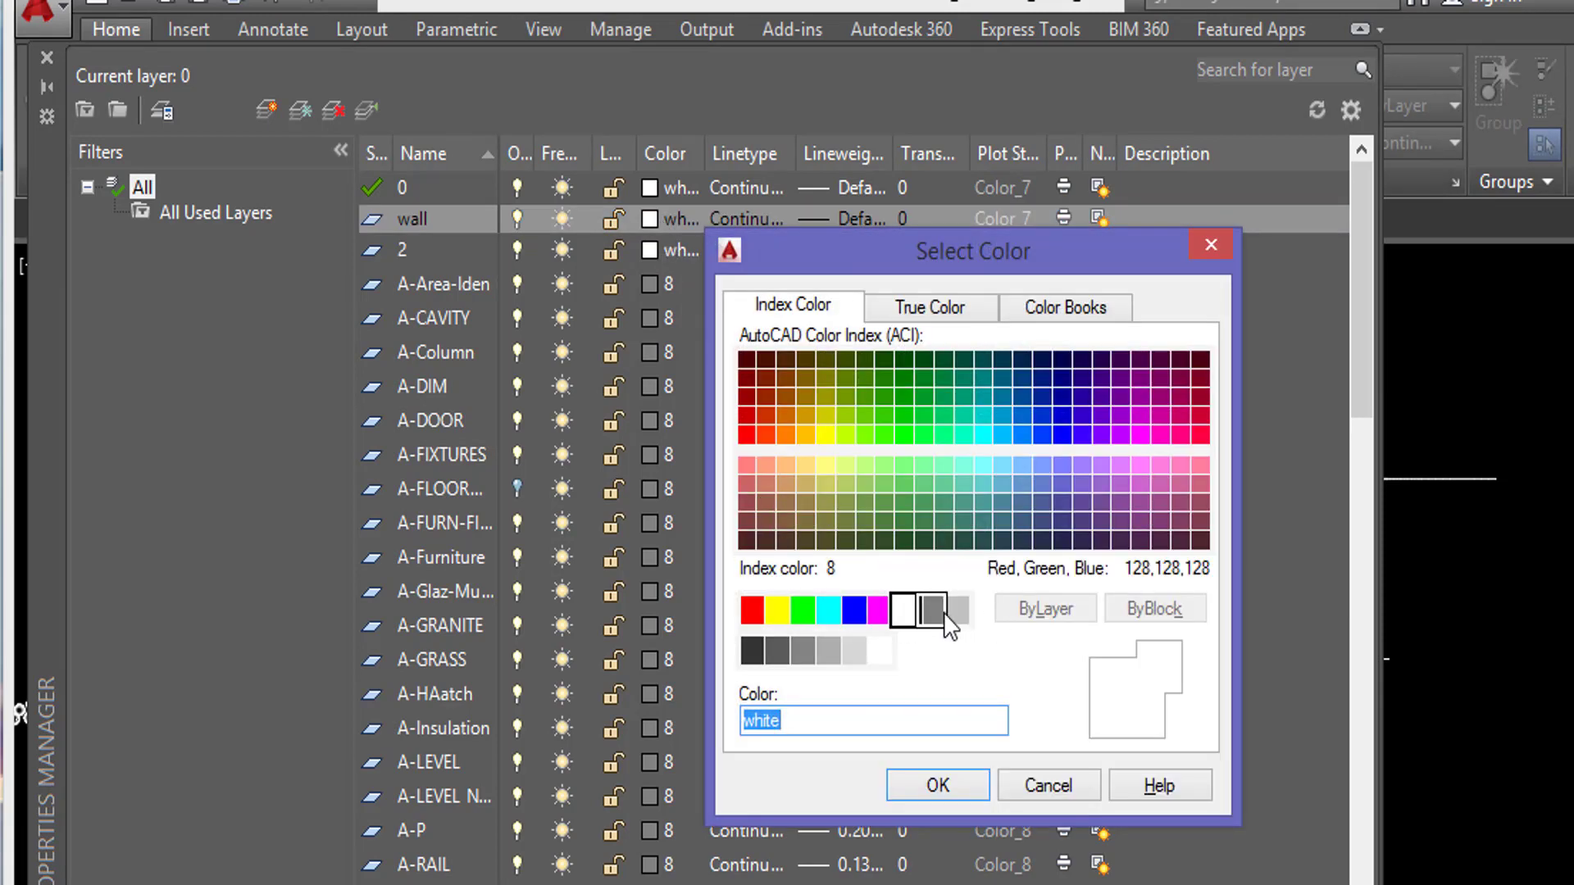
pyautogui.click(932, 611)
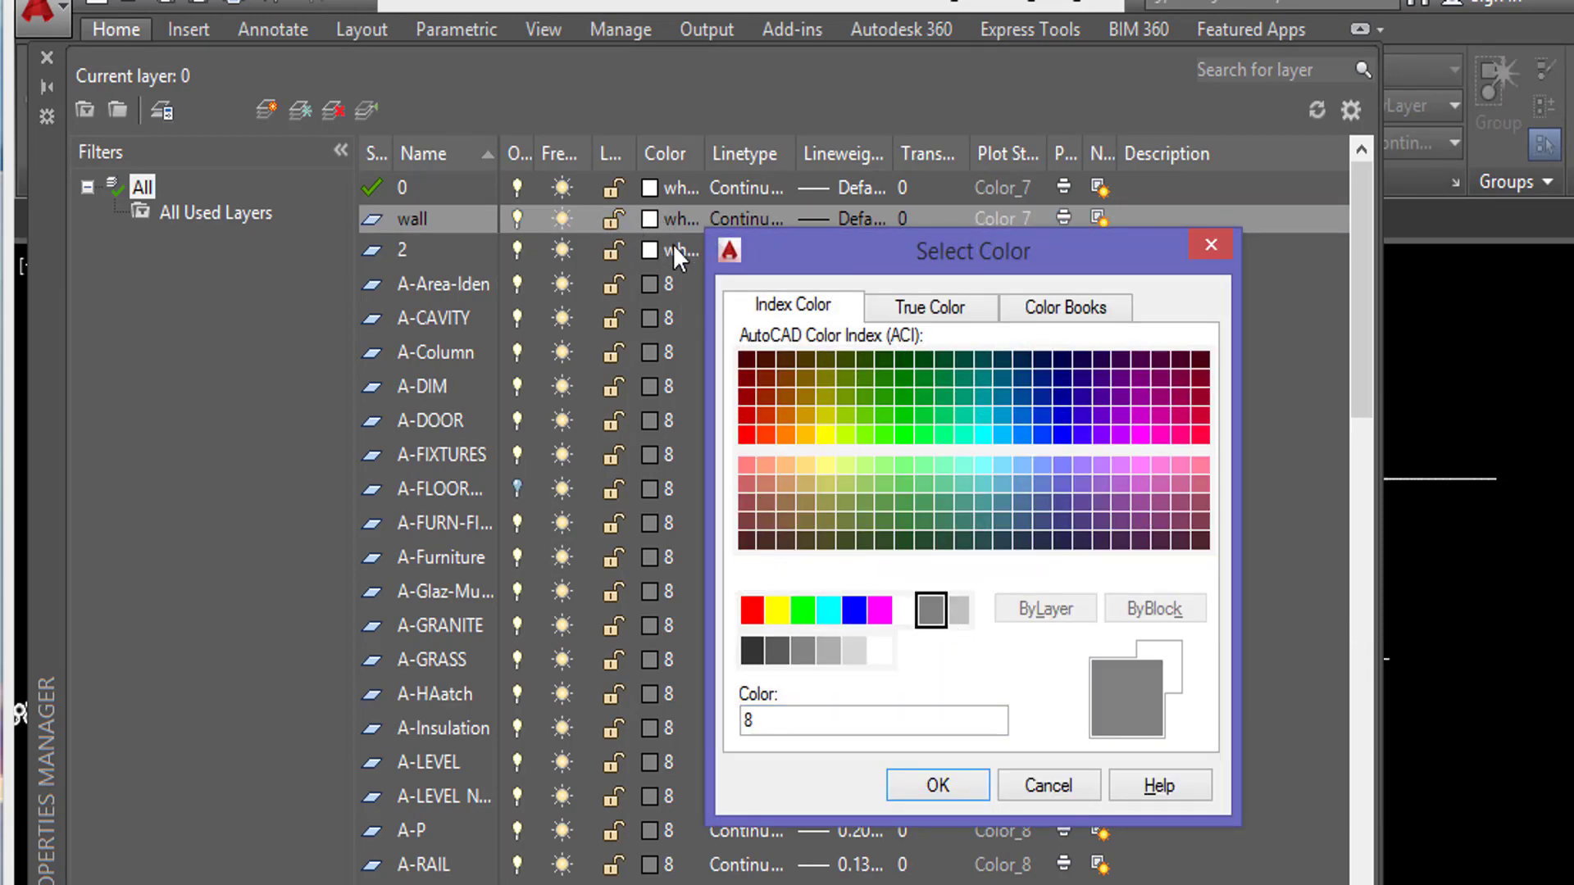
pyautogui.click(933, 787)
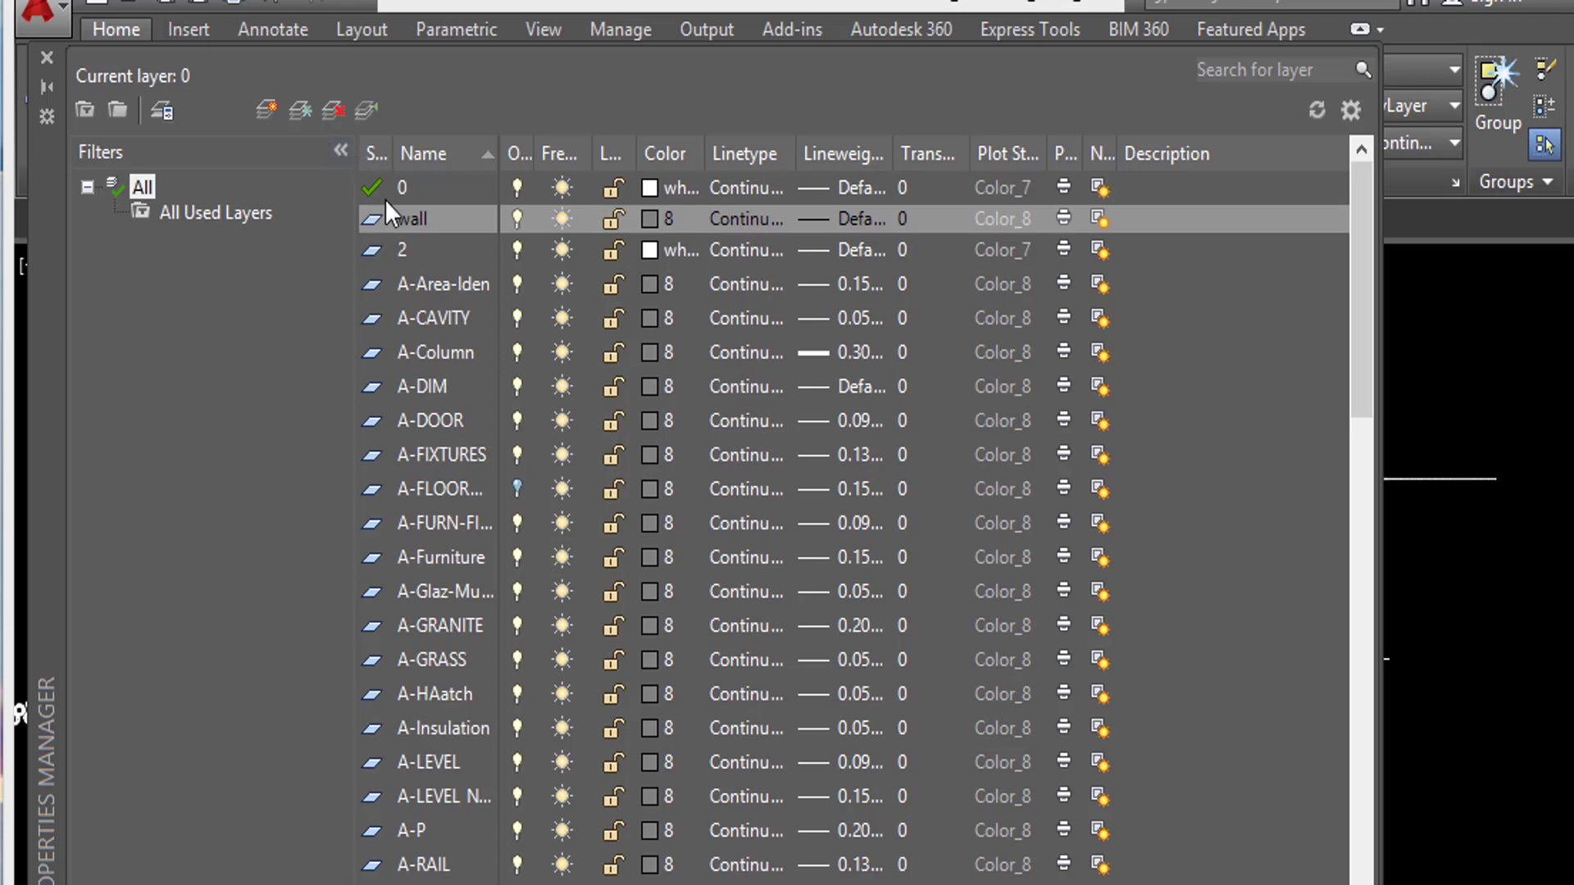
# Create a new layer named 'ac' coloured green (index 3) and select it.
pyautogui.click(268, 111)
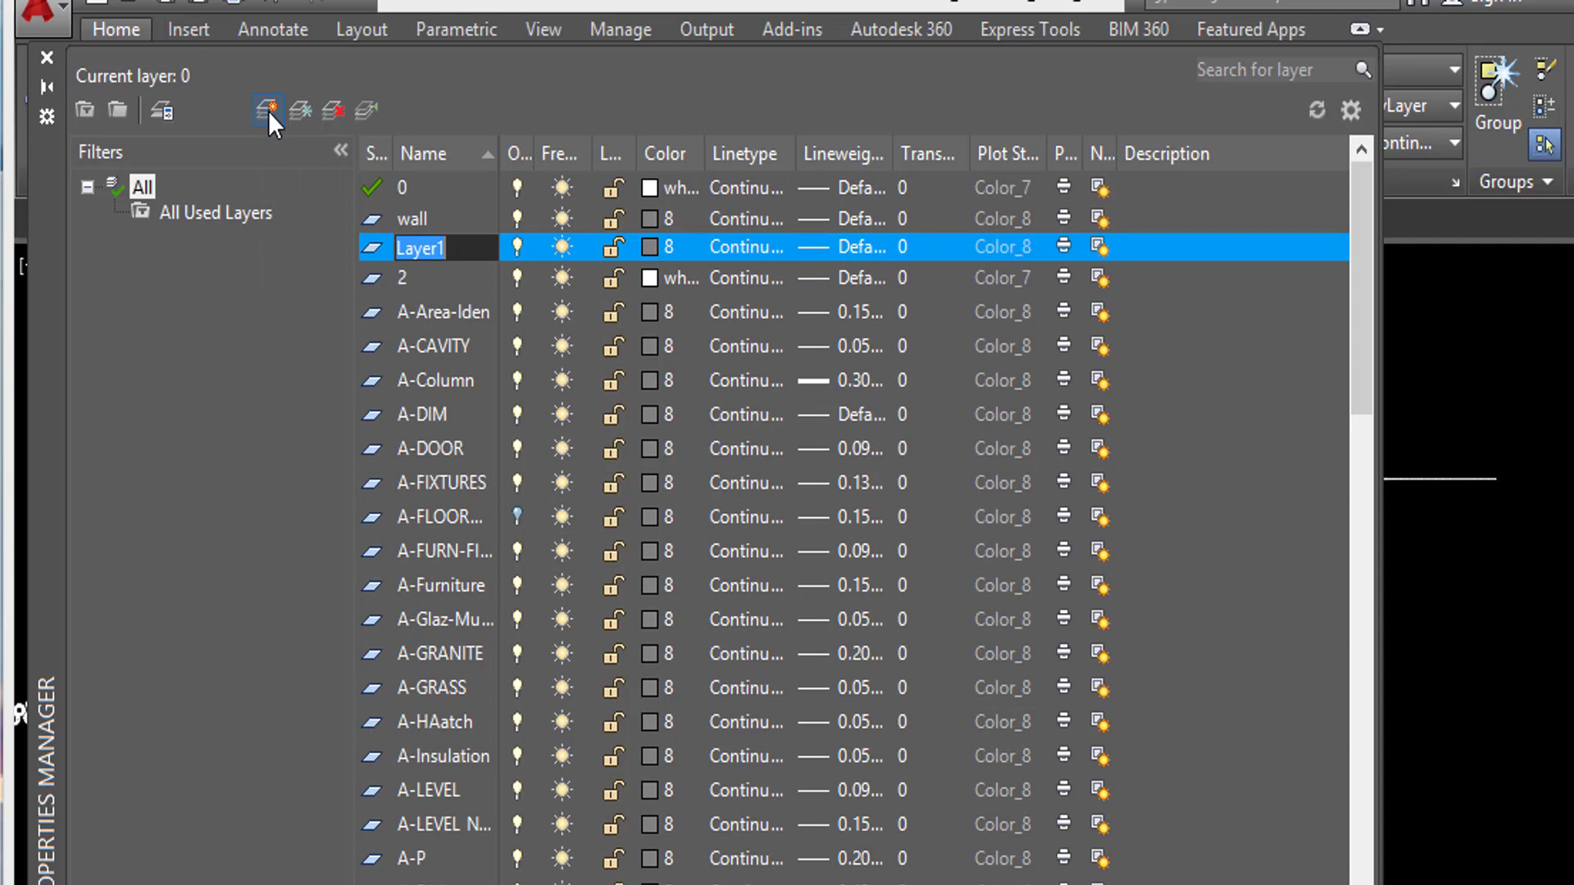
pyautogui.write('ac')
pyautogui.press('Return')
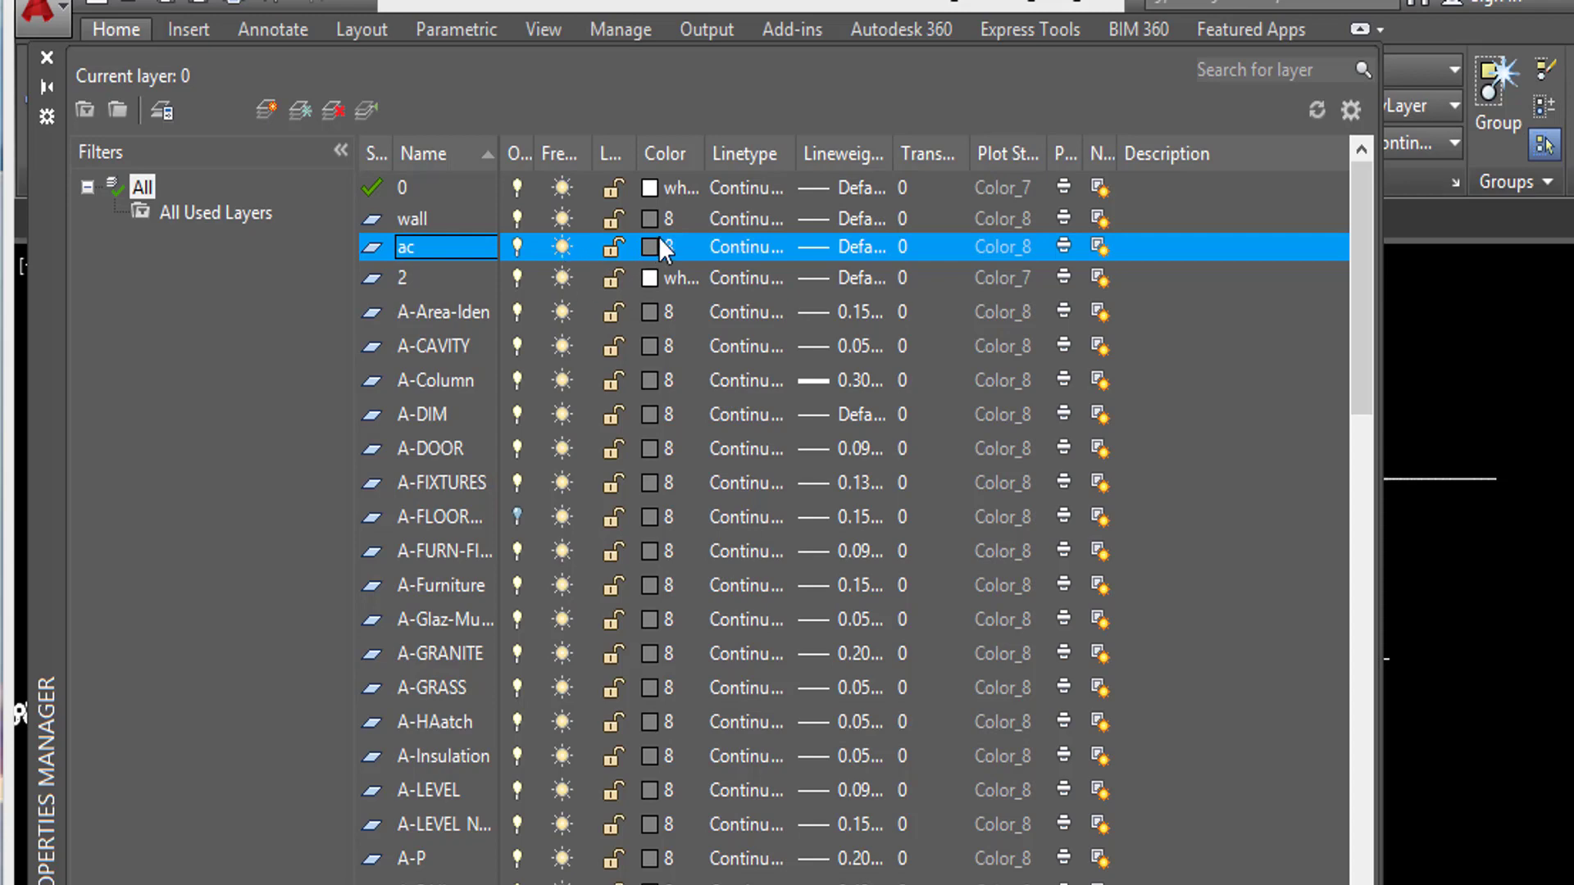
pyautogui.click(657, 236)
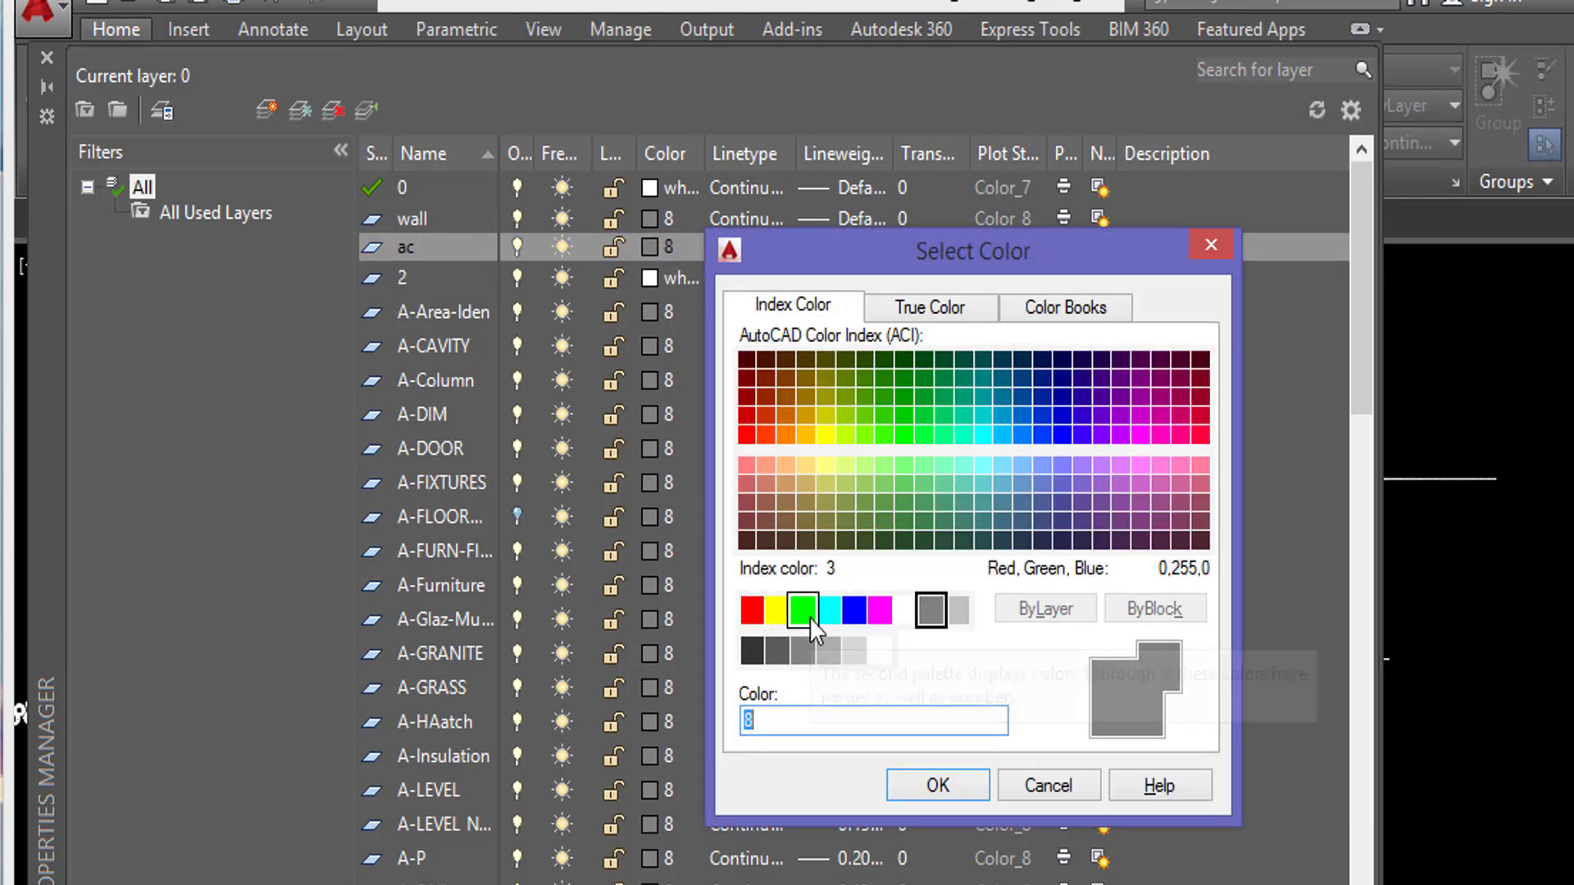
pyautogui.click(810, 616)
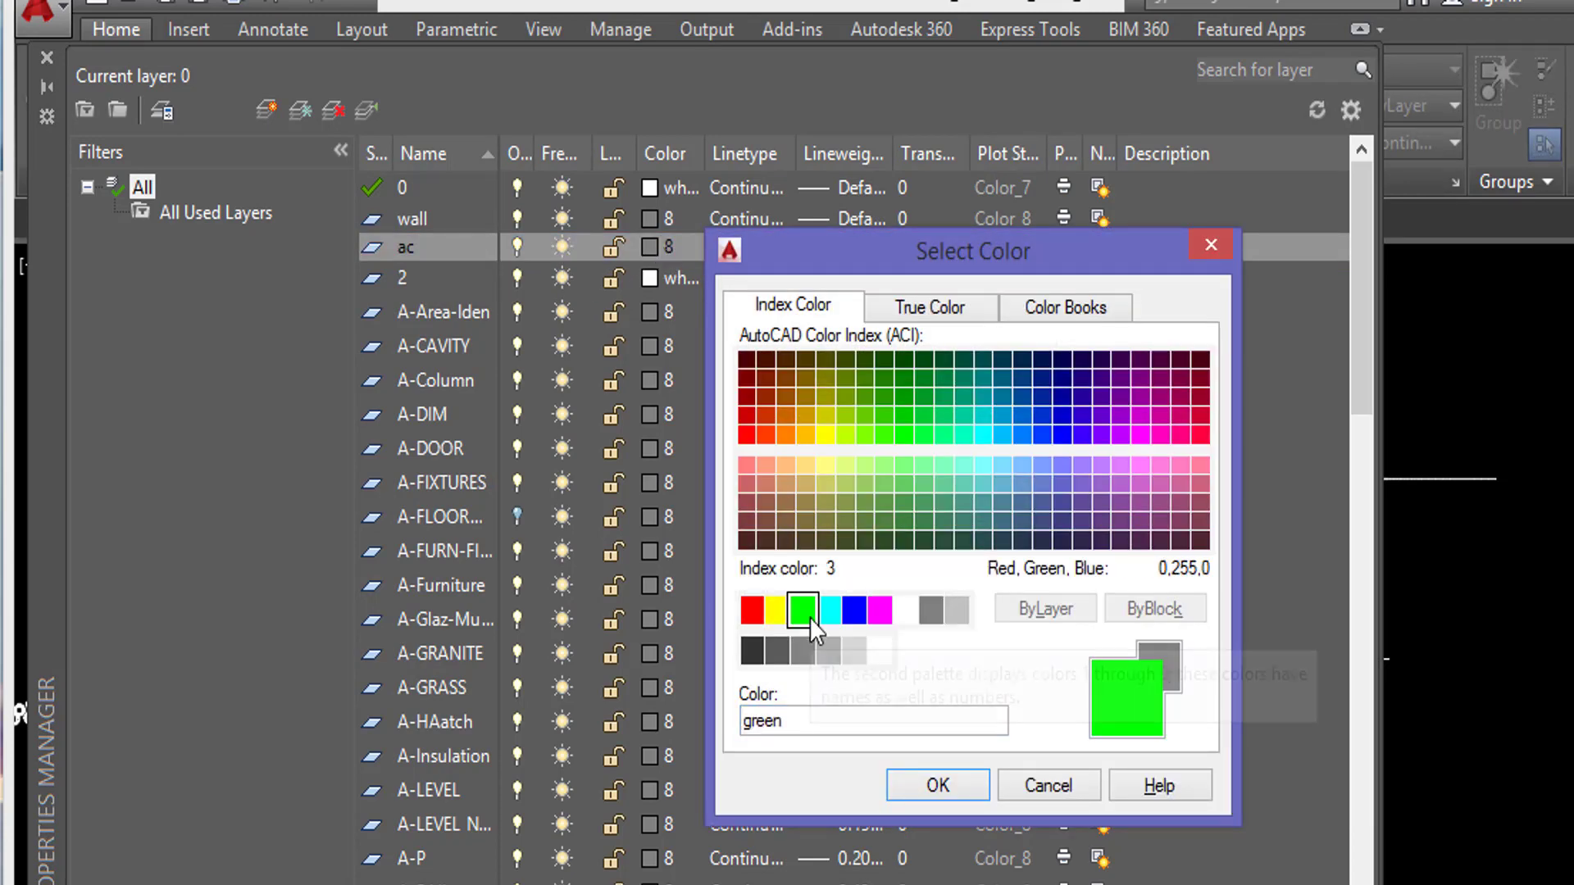
pyautogui.click(937, 785)
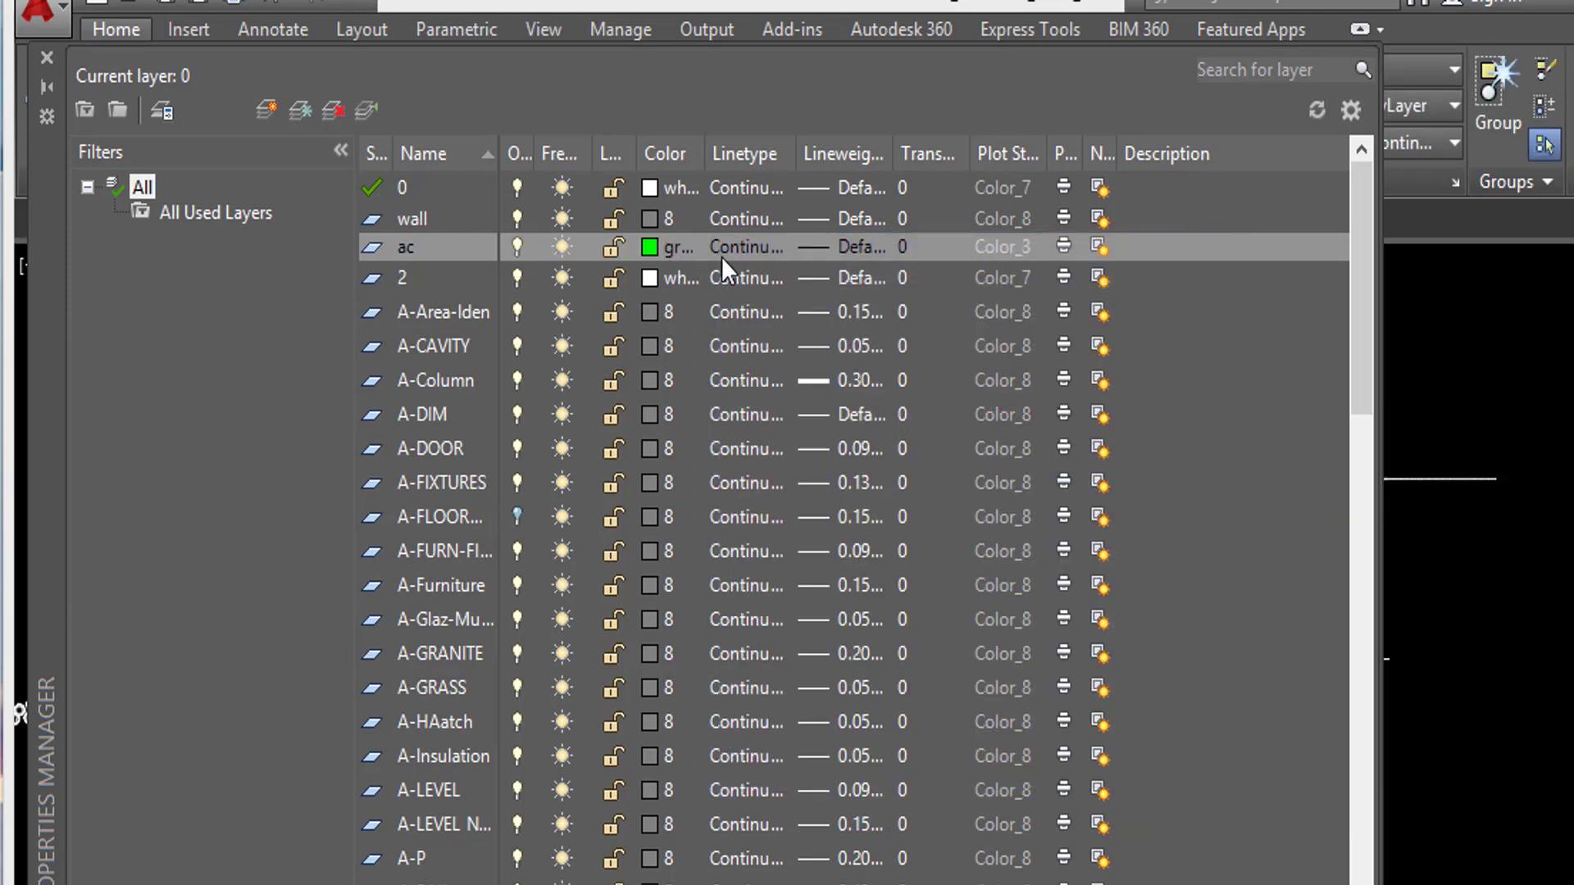
pyautogui.click(519, 239)
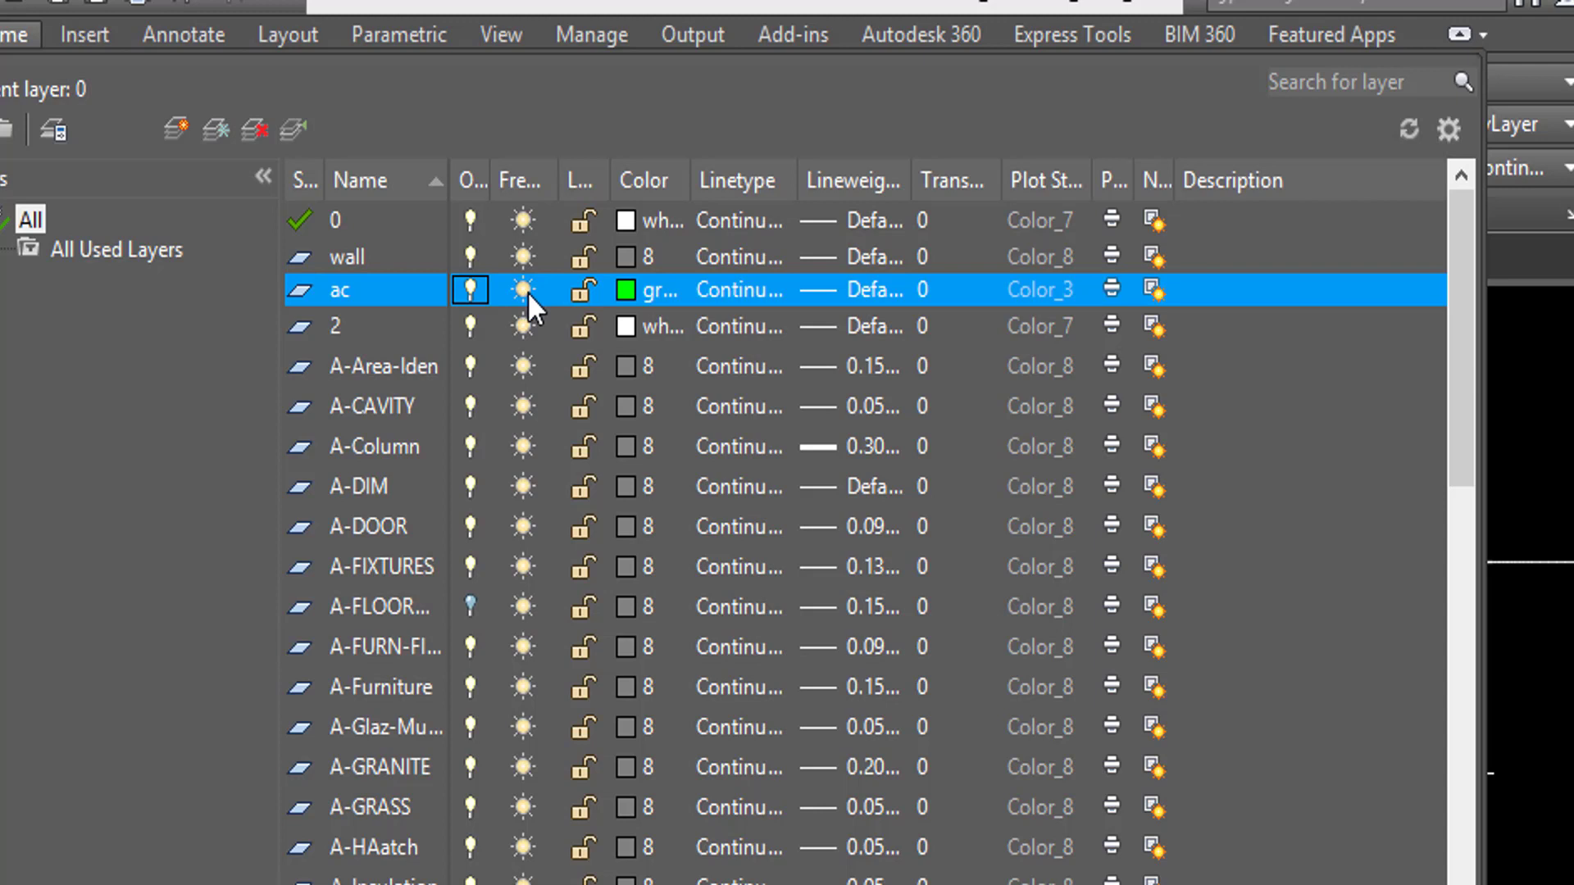
# Freeze and lock layer ac, then unlock and thaw it again.
pyautogui.click(523, 289)
pyautogui.click(581, 291)
pyautogui.click(581, 291)
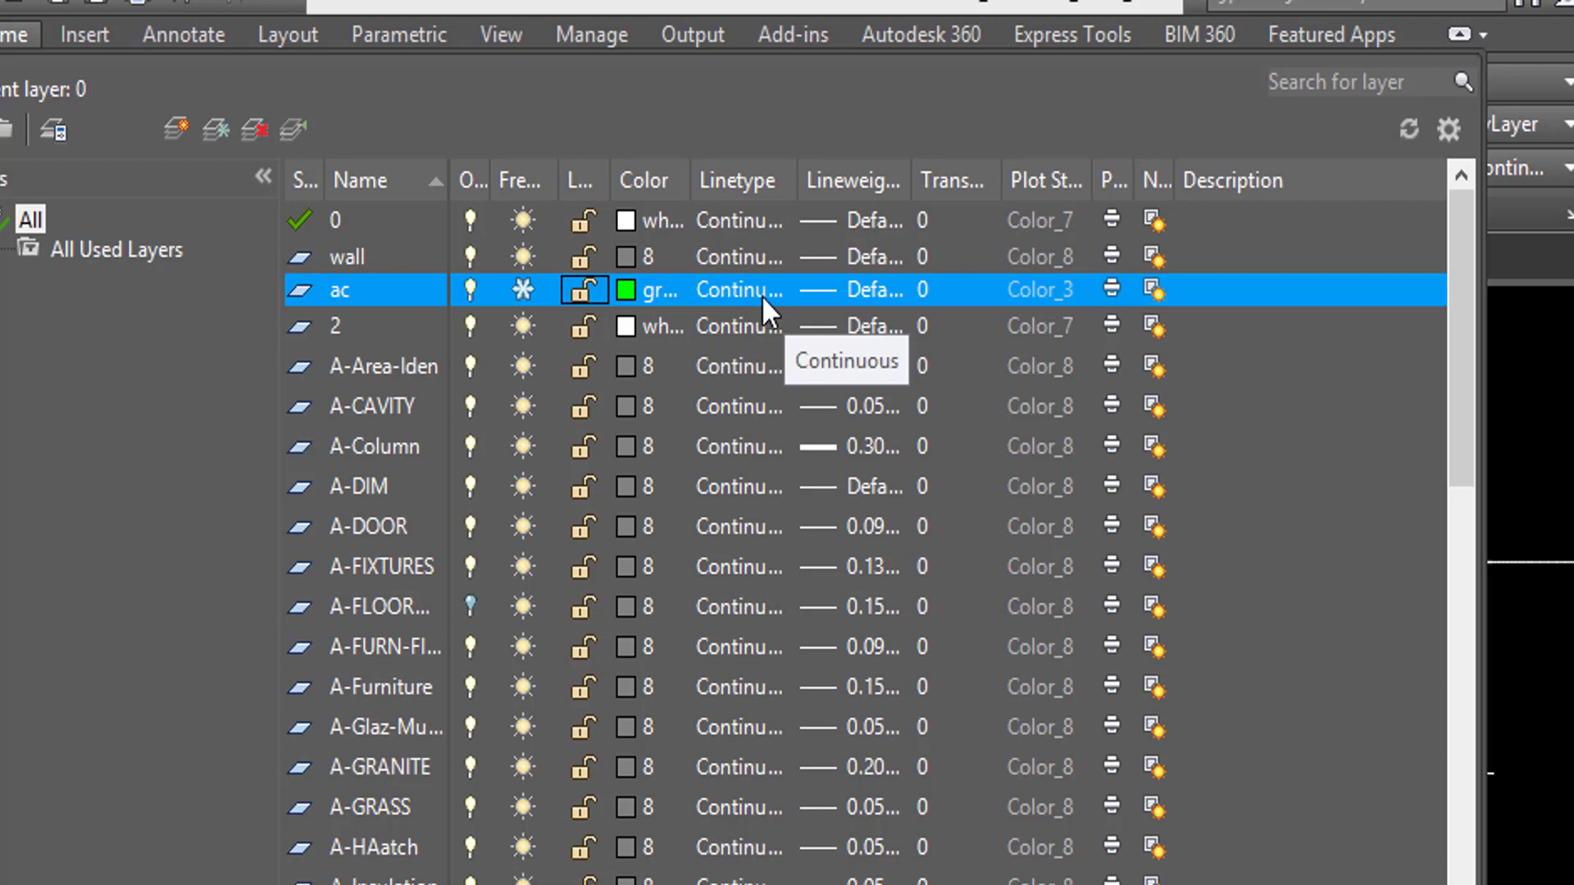
pyautogui.click(523, 292)
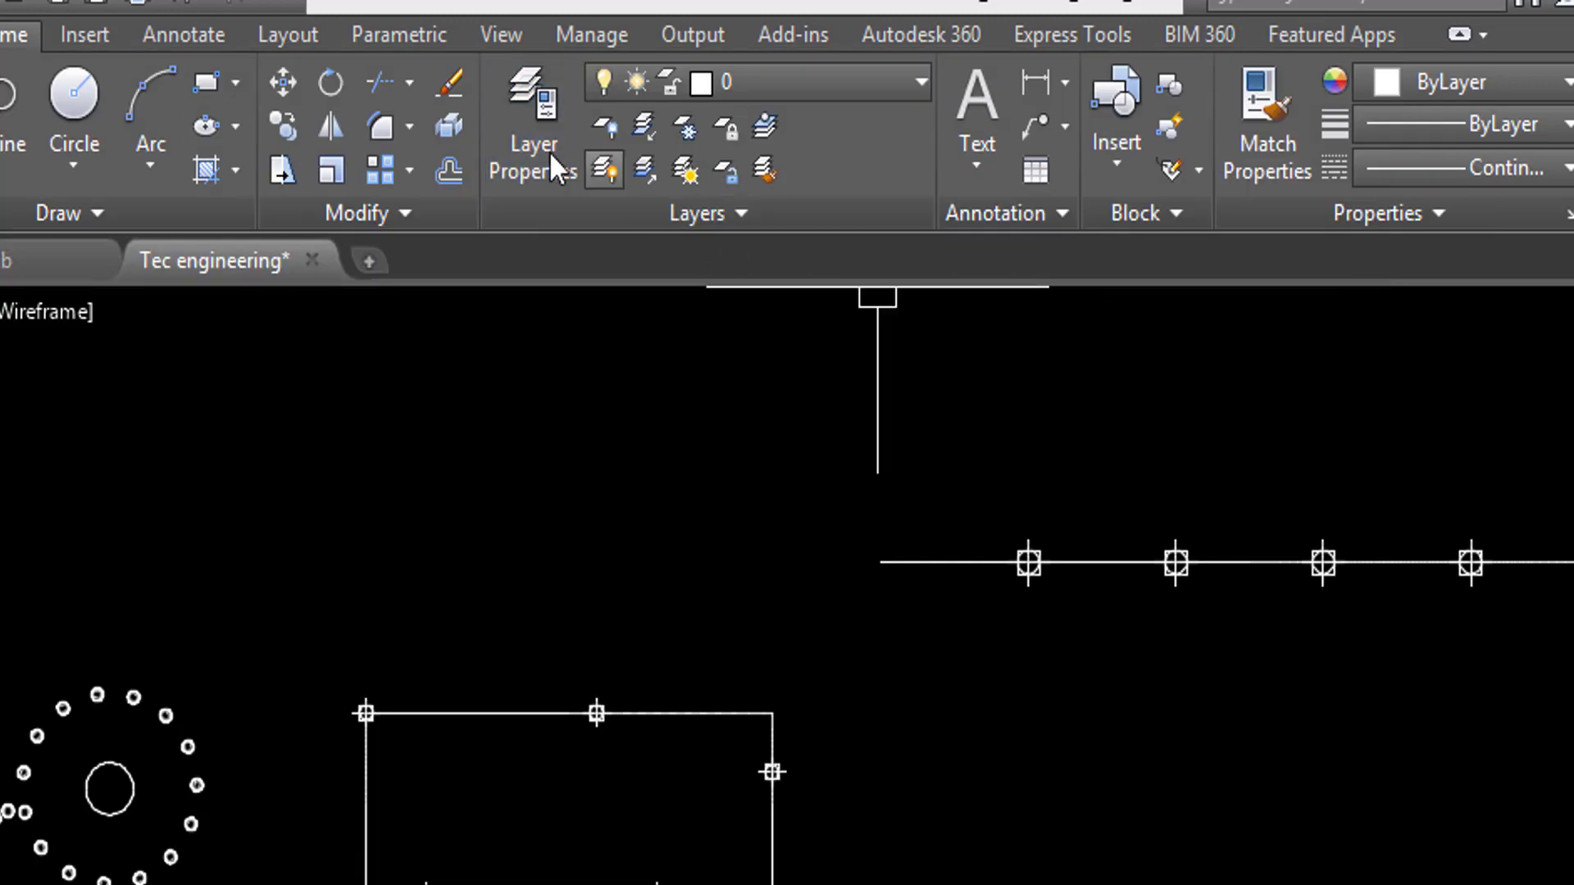
pyautogui.click(538, 130)
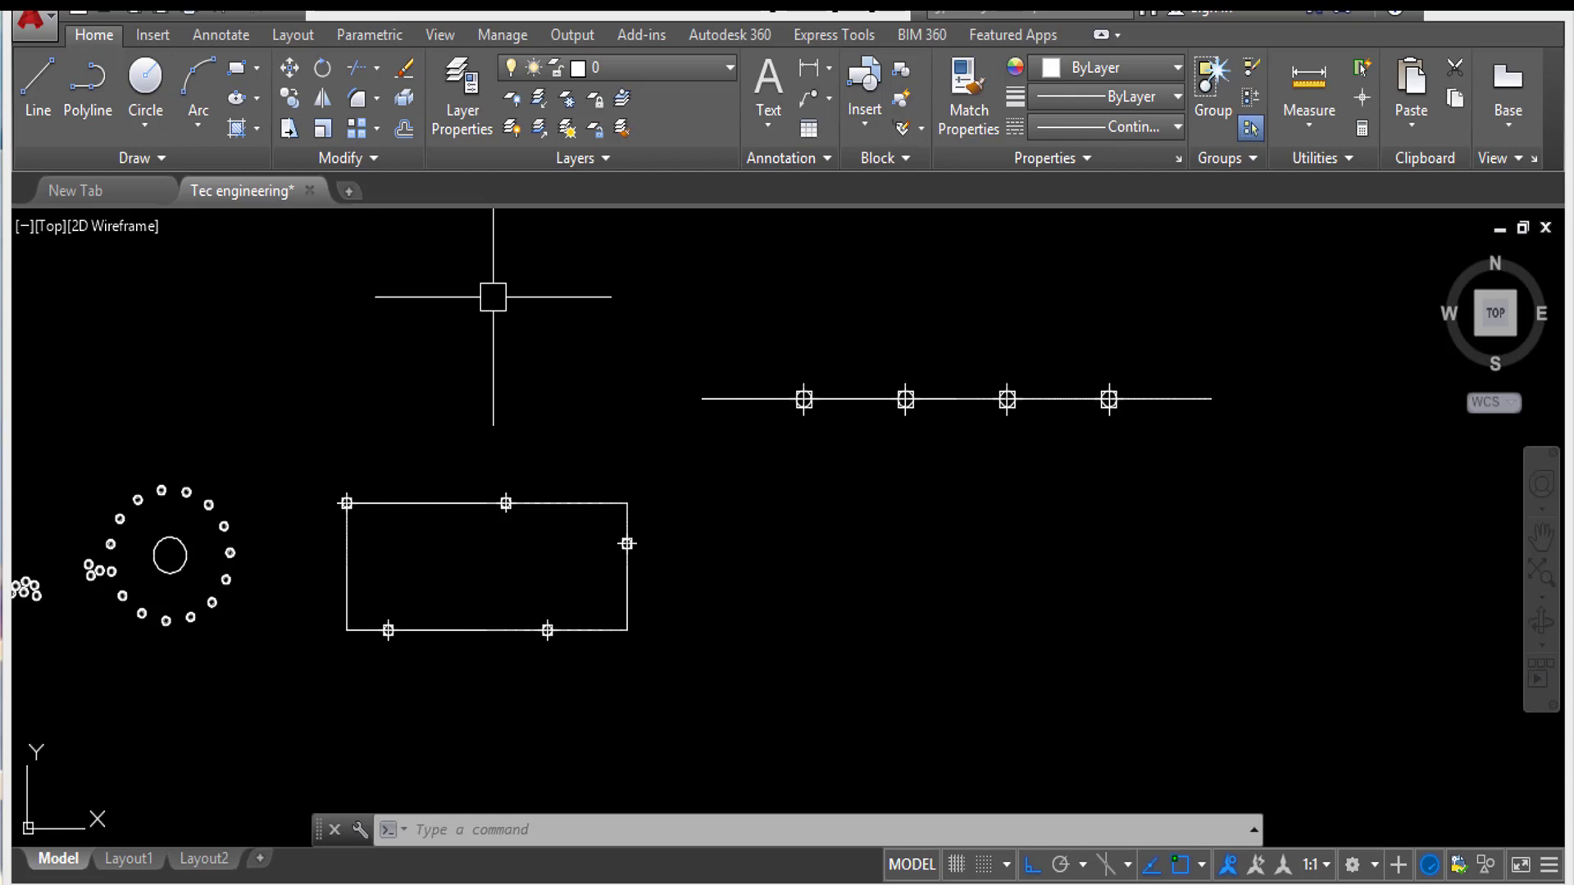
pyautogui.write('L')
pyautogui.write('AYE')
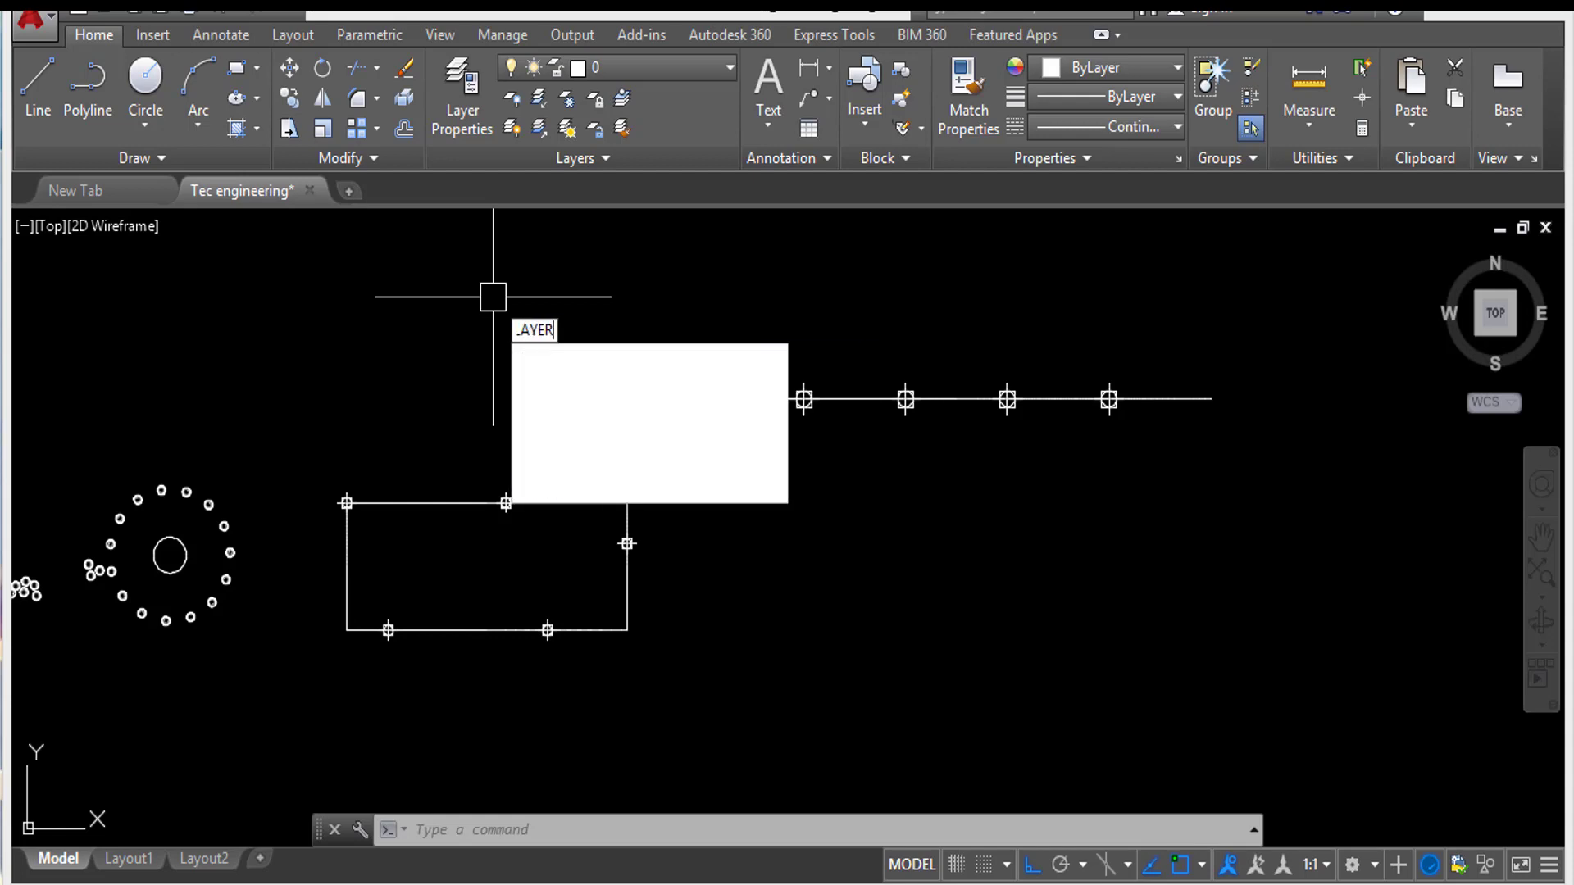
pyautogui.write('R')
pyautogui.press('Return')
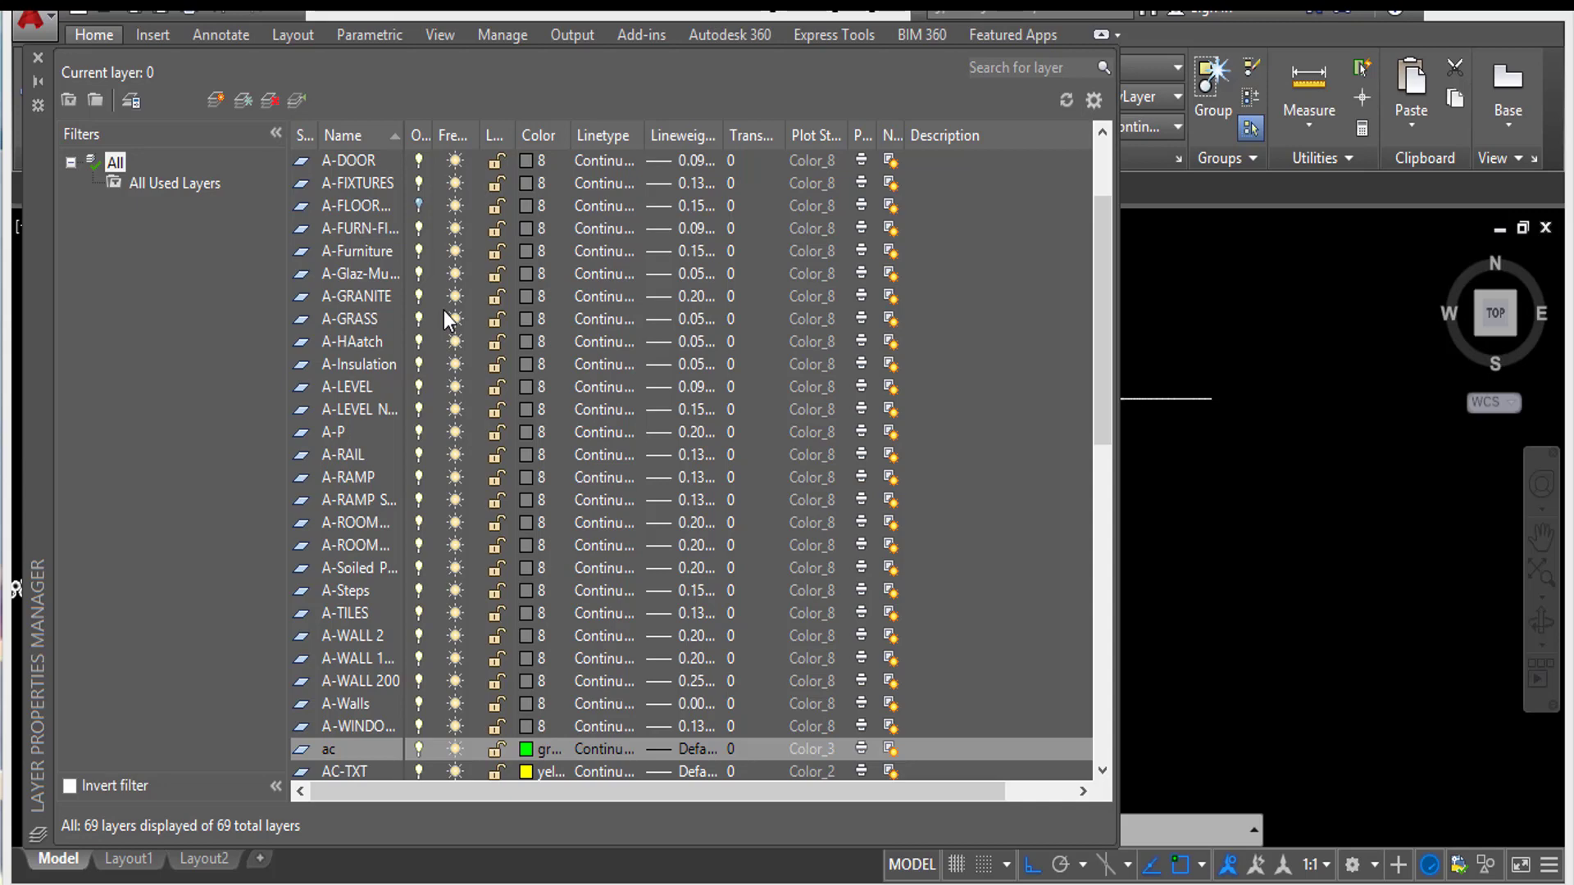
pyautogui.click(36, 57)
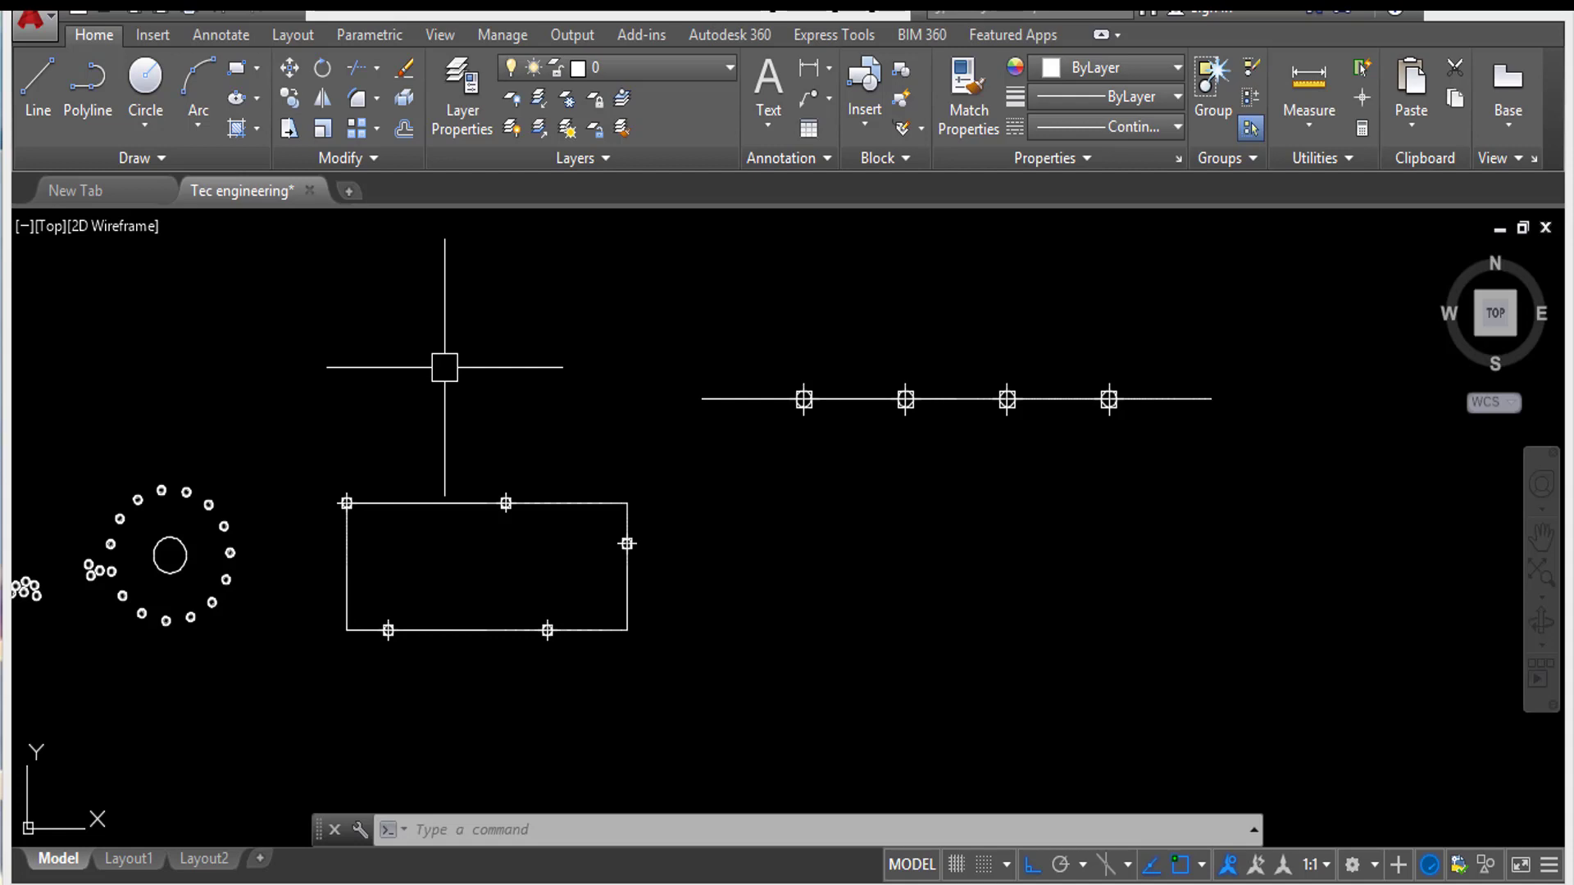
# Place a multiline text box reading 'ac' and centre it in the view.
pyautogui.write('M')
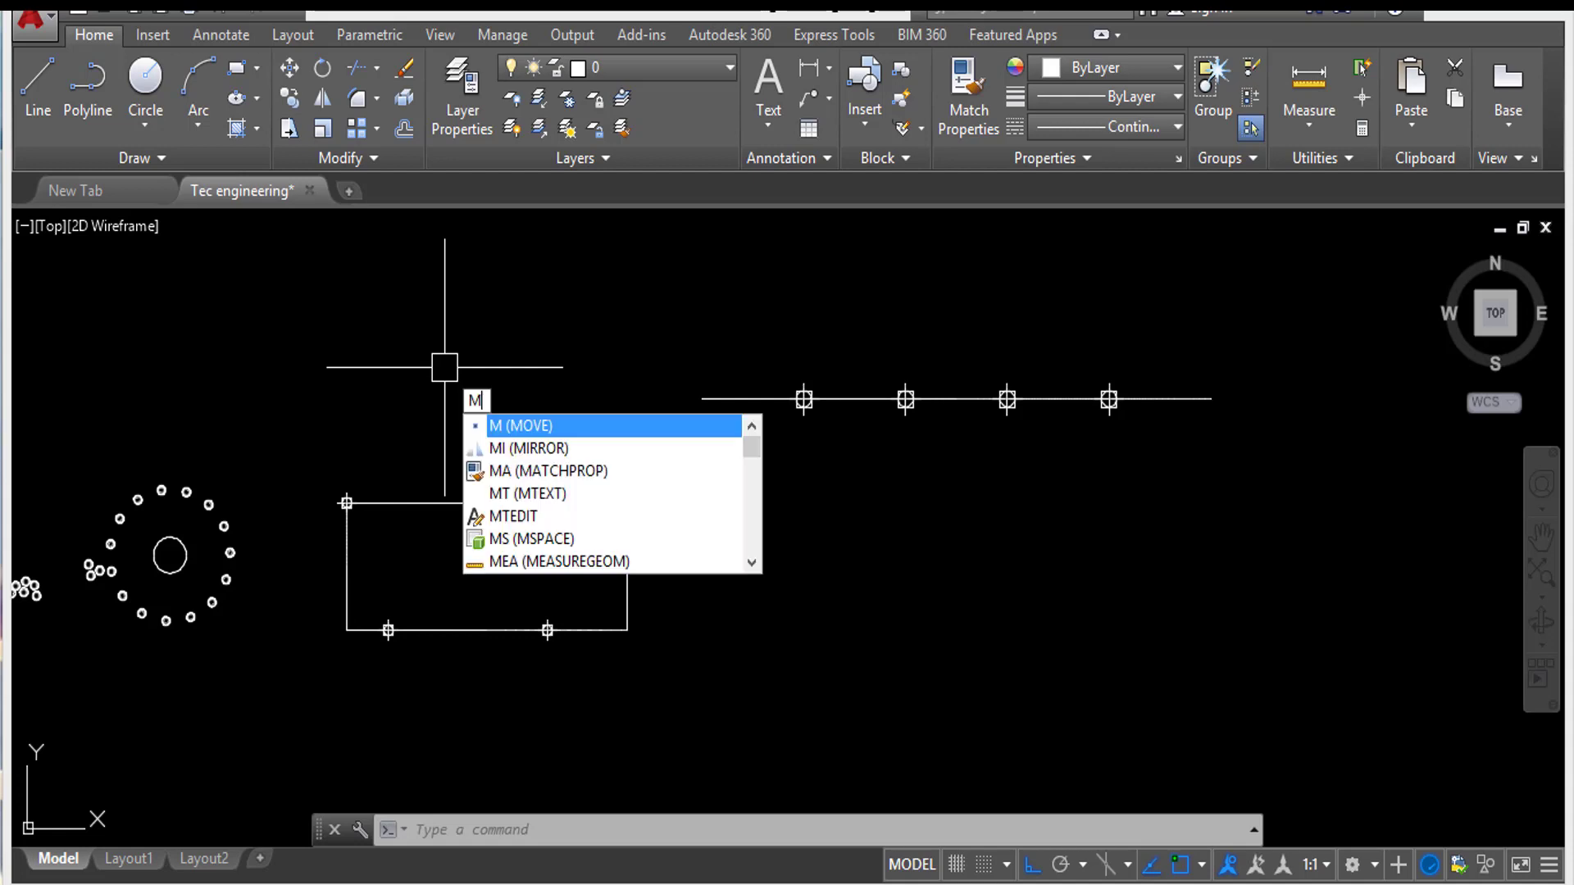
pyautogui.write('T')
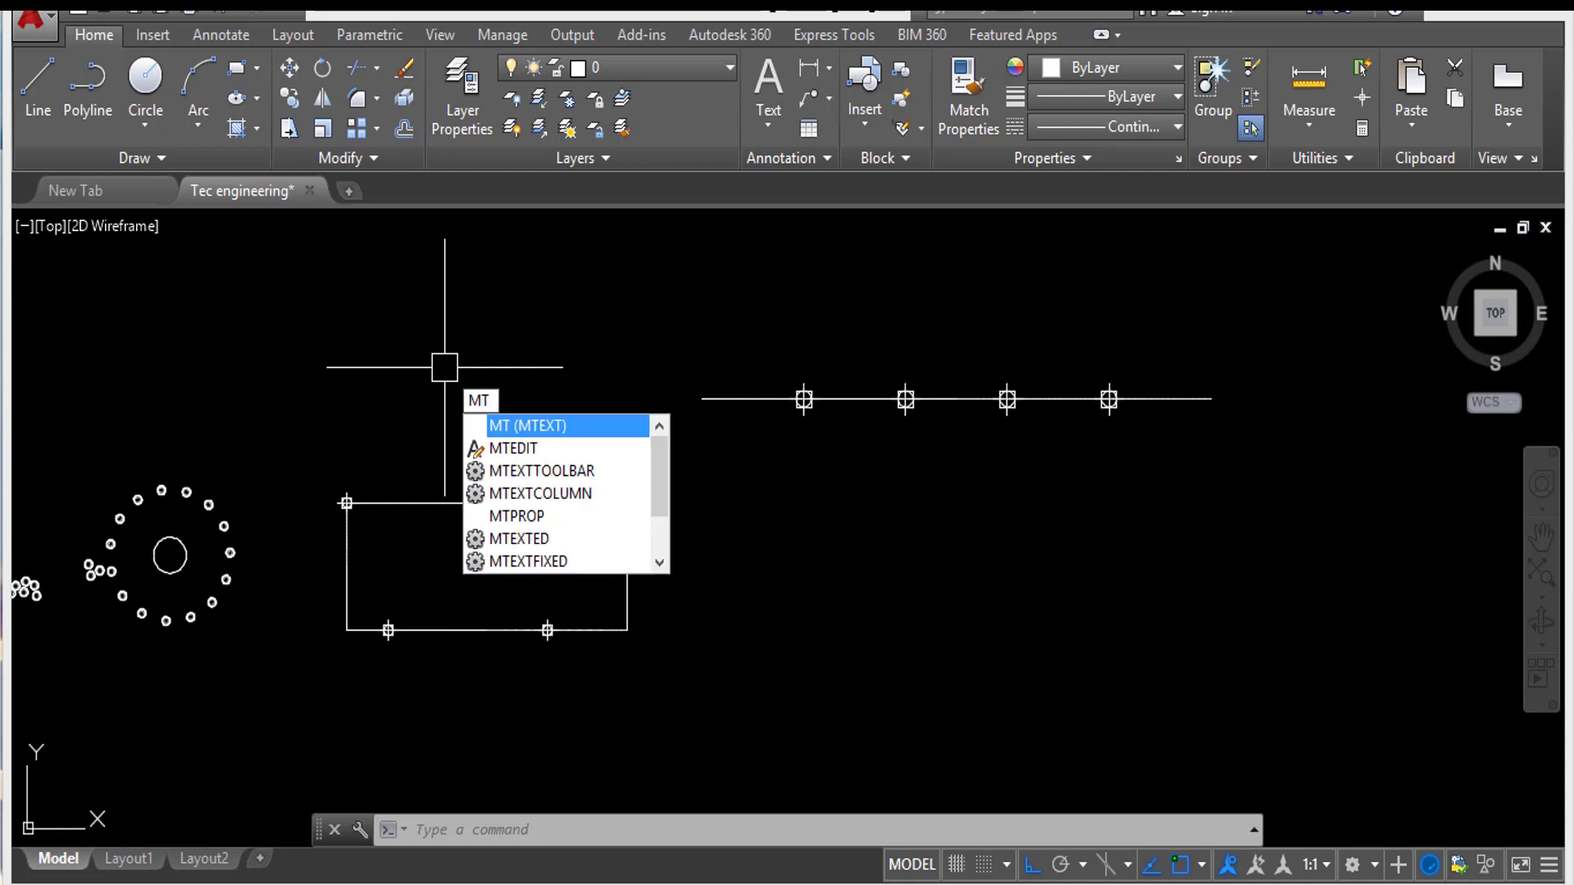
pyautogui.press('Return')
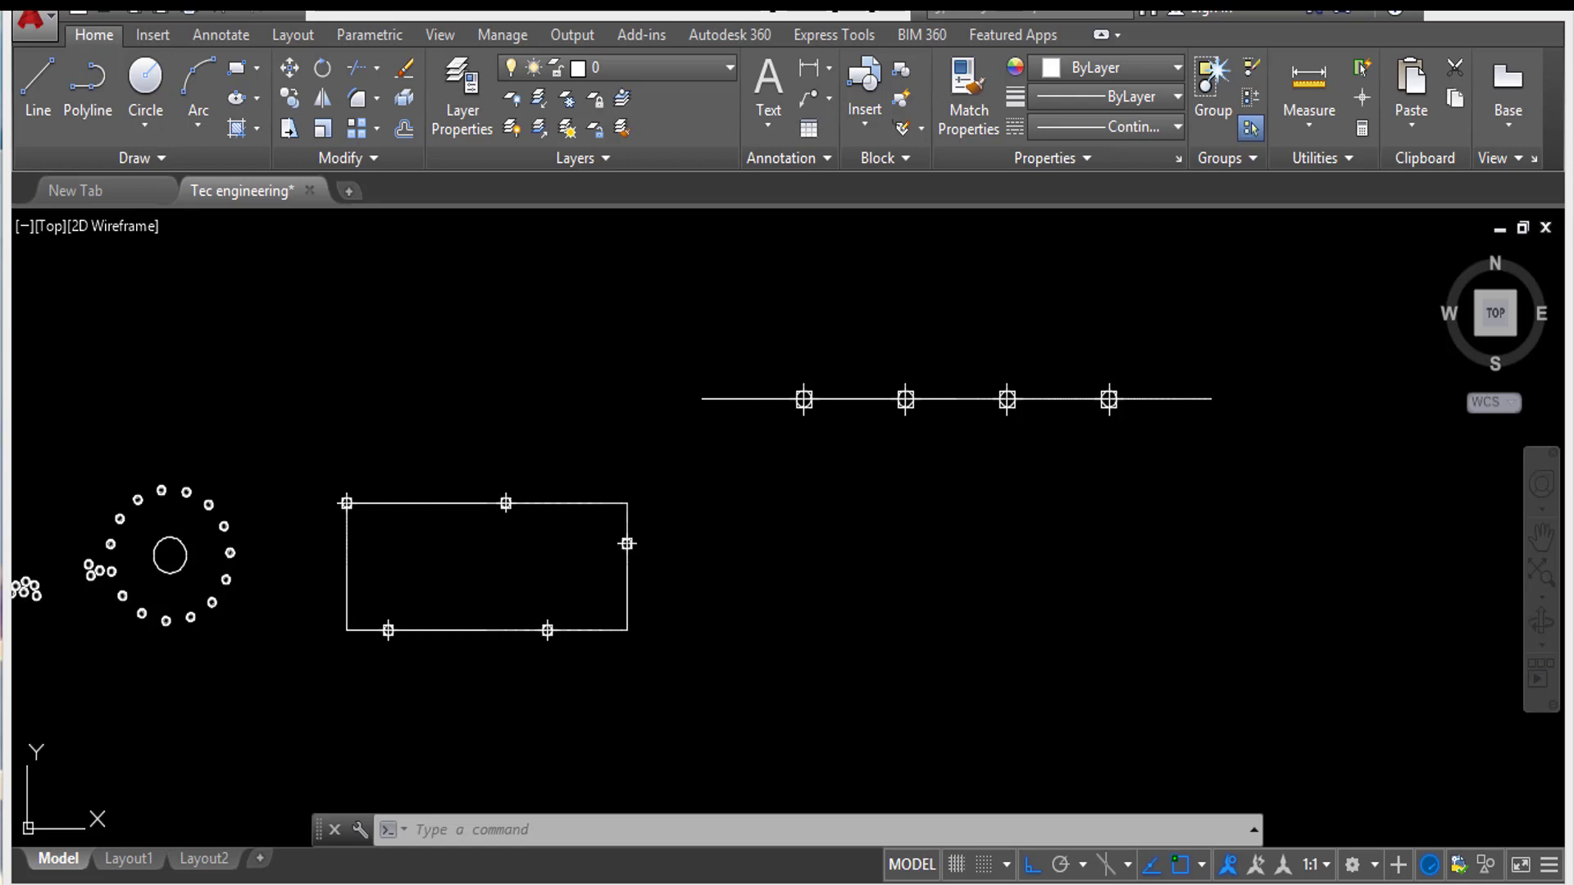
pyautogui.click(365, 313)
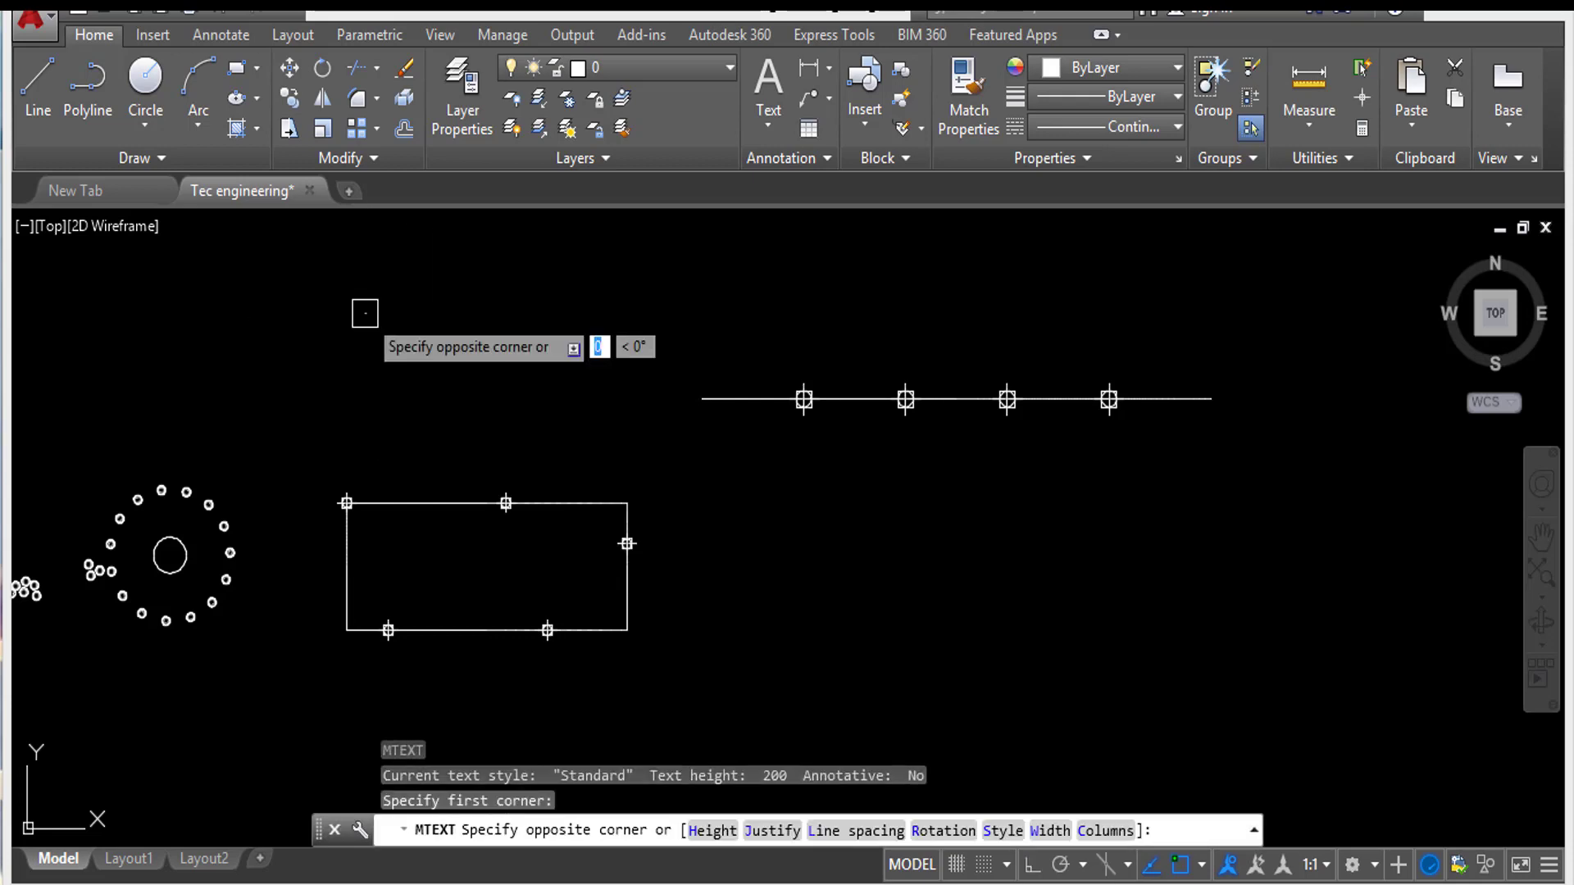
pyautogui.click(614, 431)
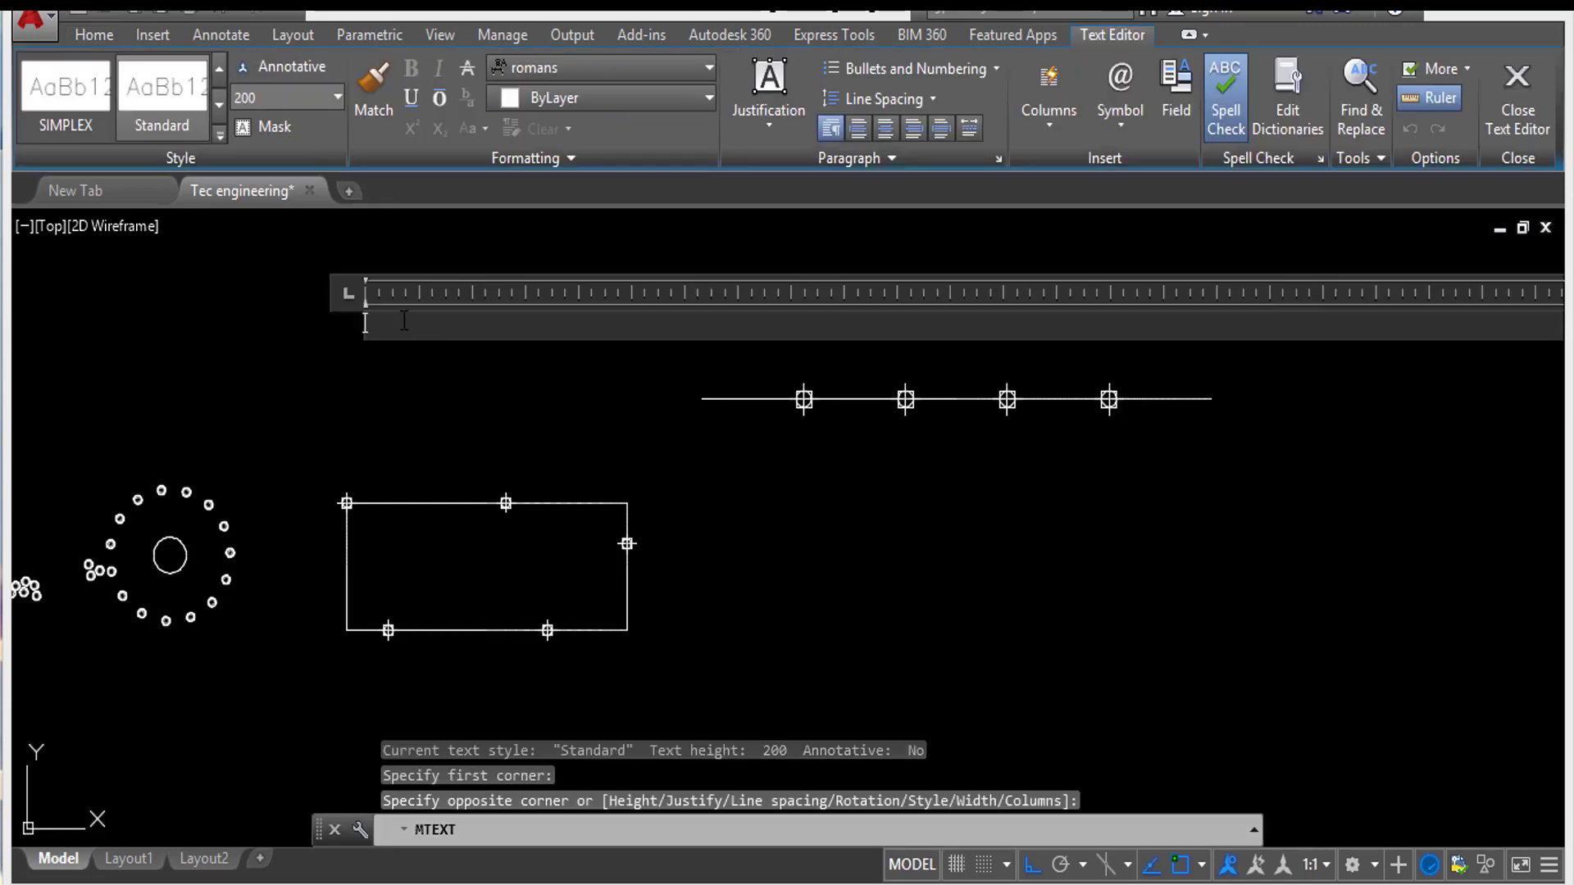
pyautogui.scroll(-2, 417, 330)
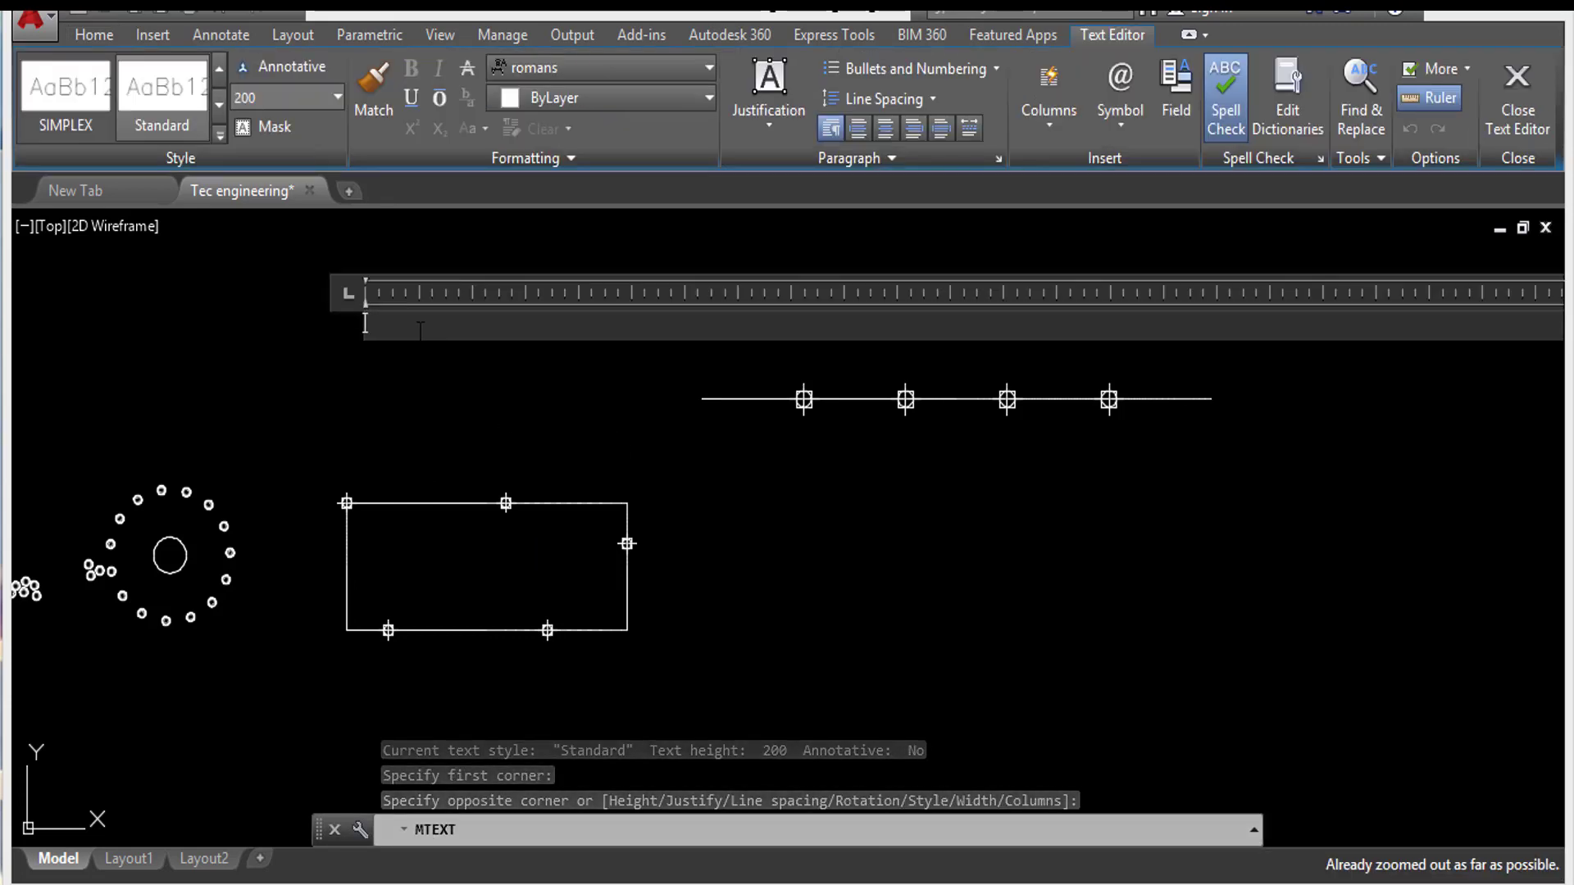
pyautogui.scroll(-2, 385, 320)
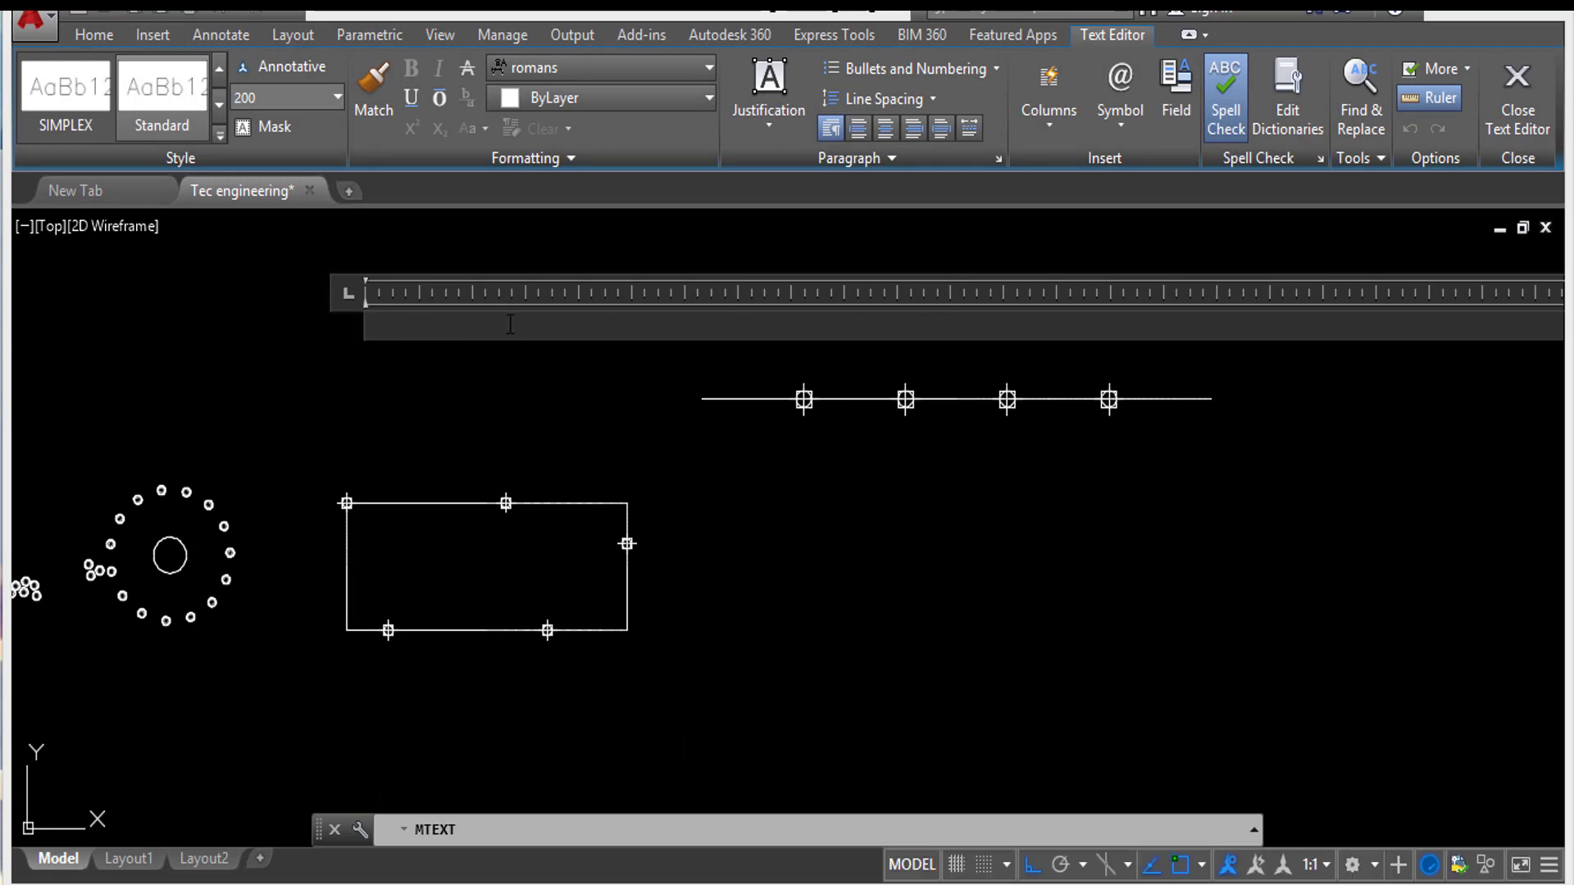
pyautogui.write('ac')
pyautogui.press('Escape')
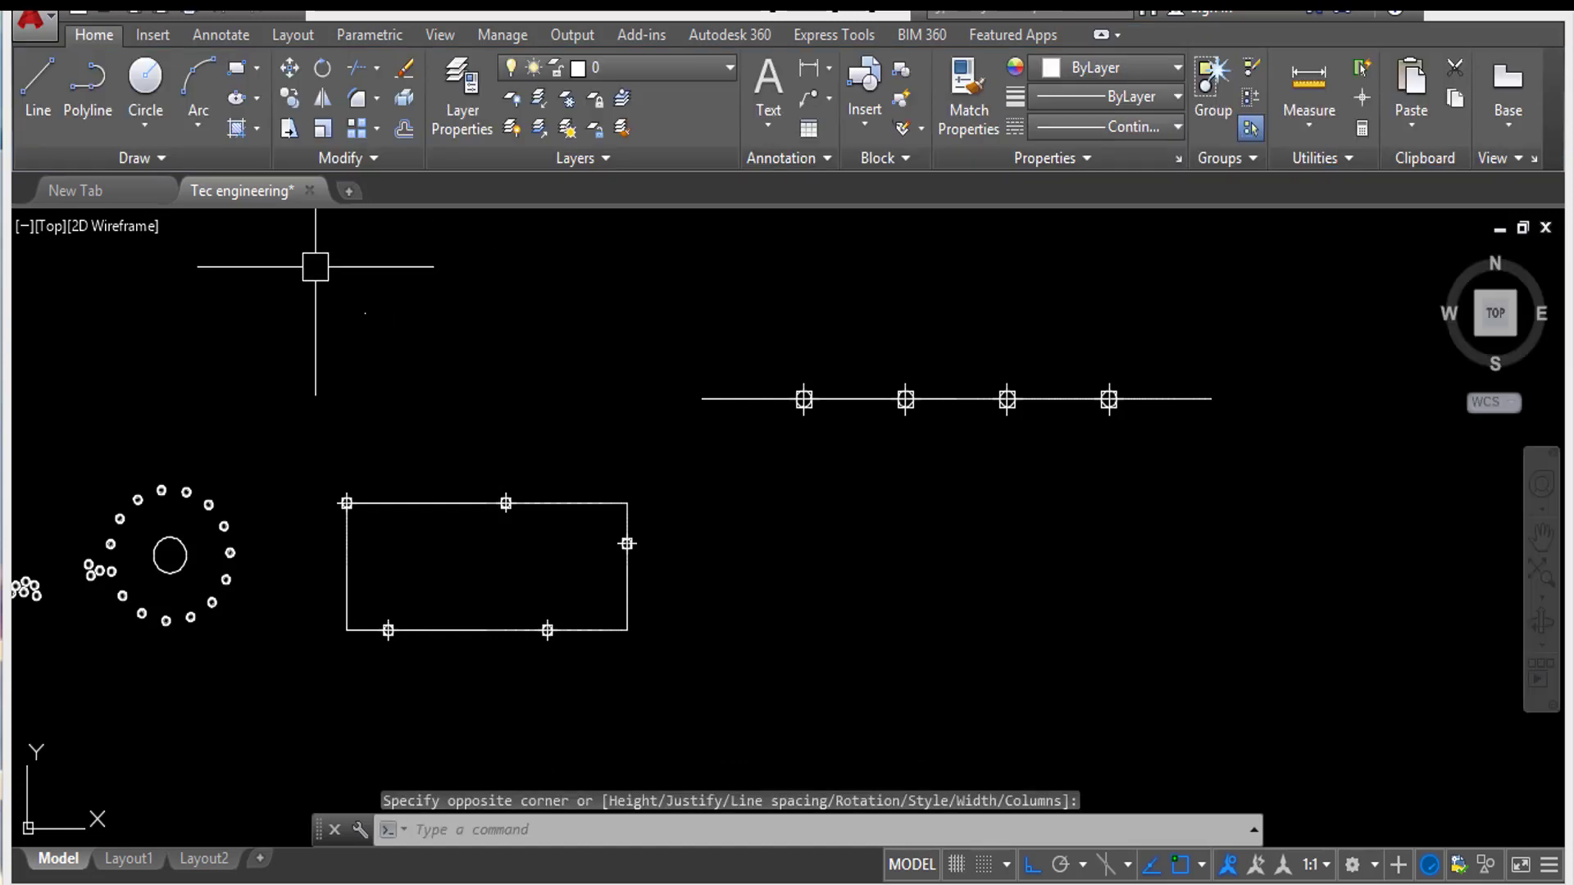
pyautogui.scroll(5, 316, 263)
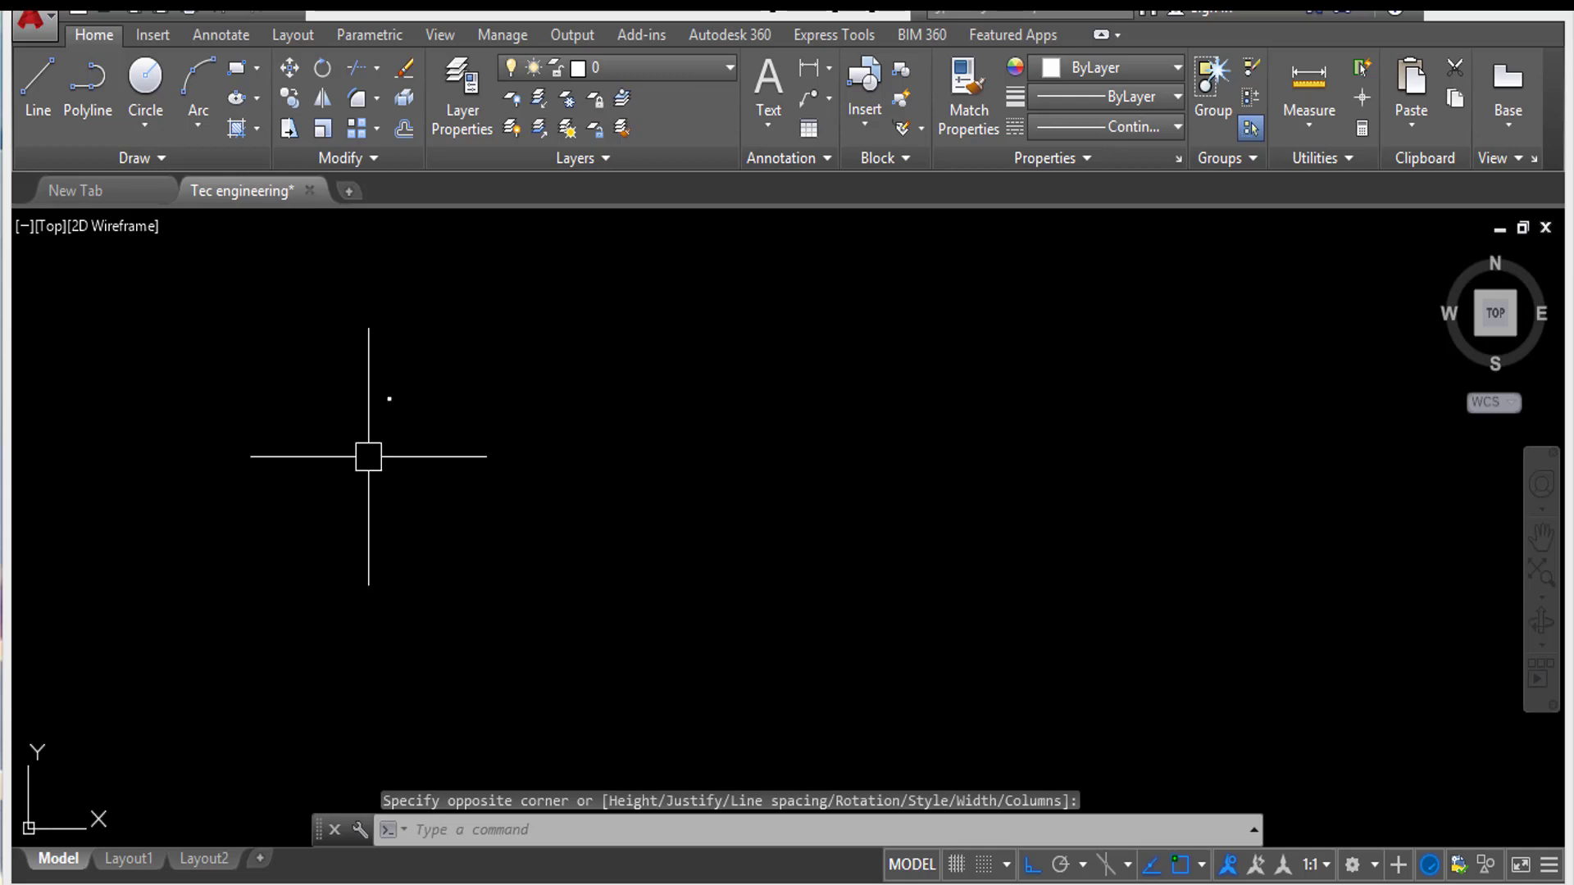
pyautogui.scroll(-3, 376, 520)
pyautogui.moveTo(343, 536); pyautogui.dragTo(397, 439, button='middle')
pyautogui.write('ac')
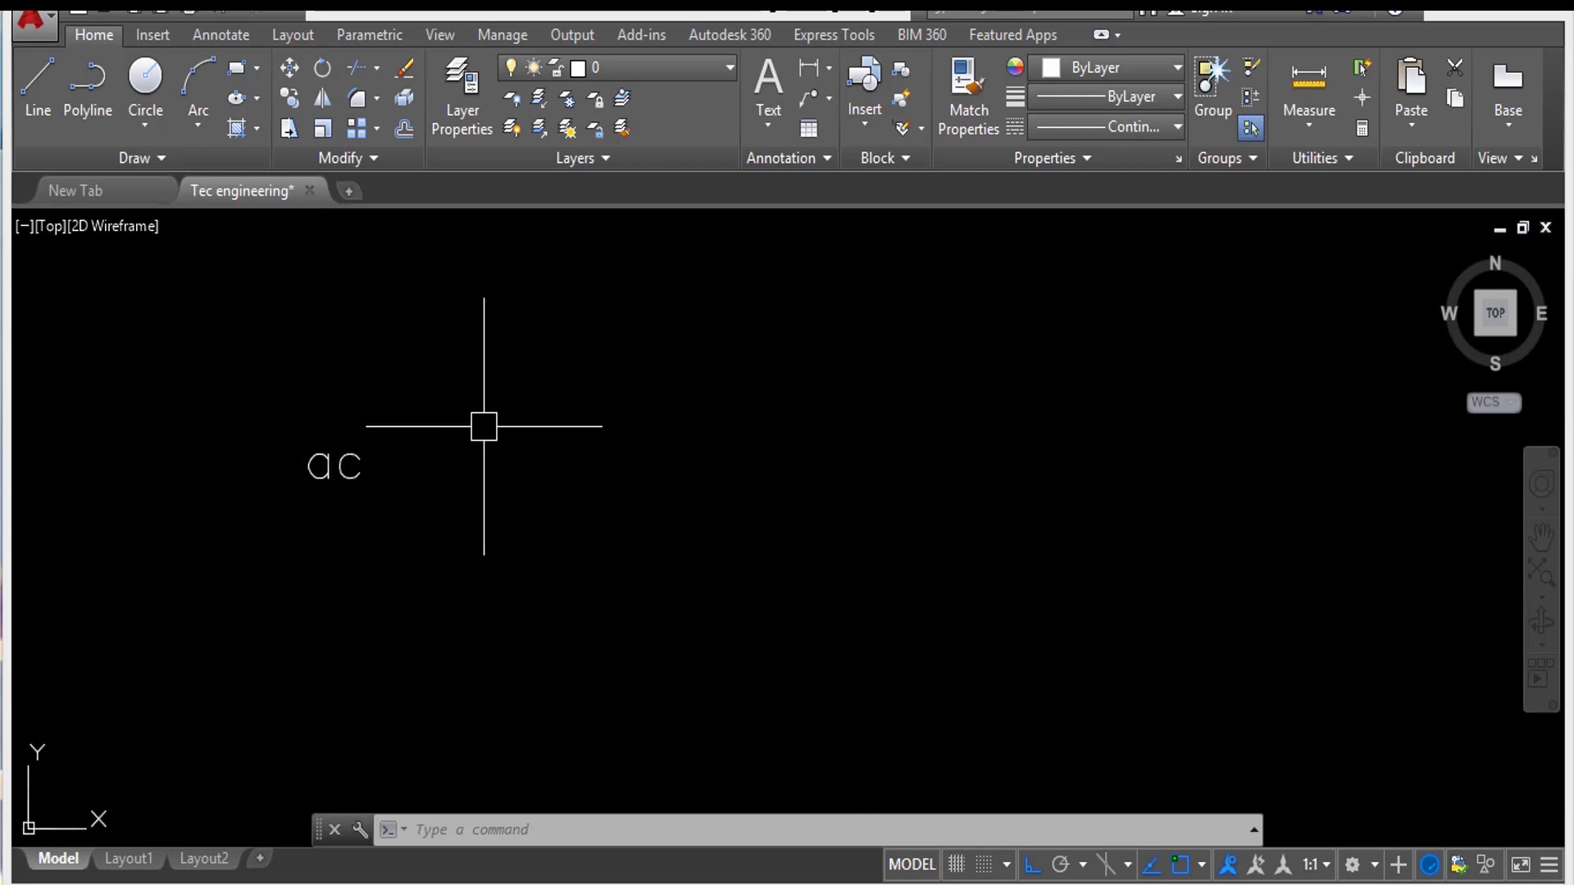
# Add multiline text 'AC' in the romans font above and right of 'ac'.
pyautogui.write('mt')
pyautogui.press('Return')
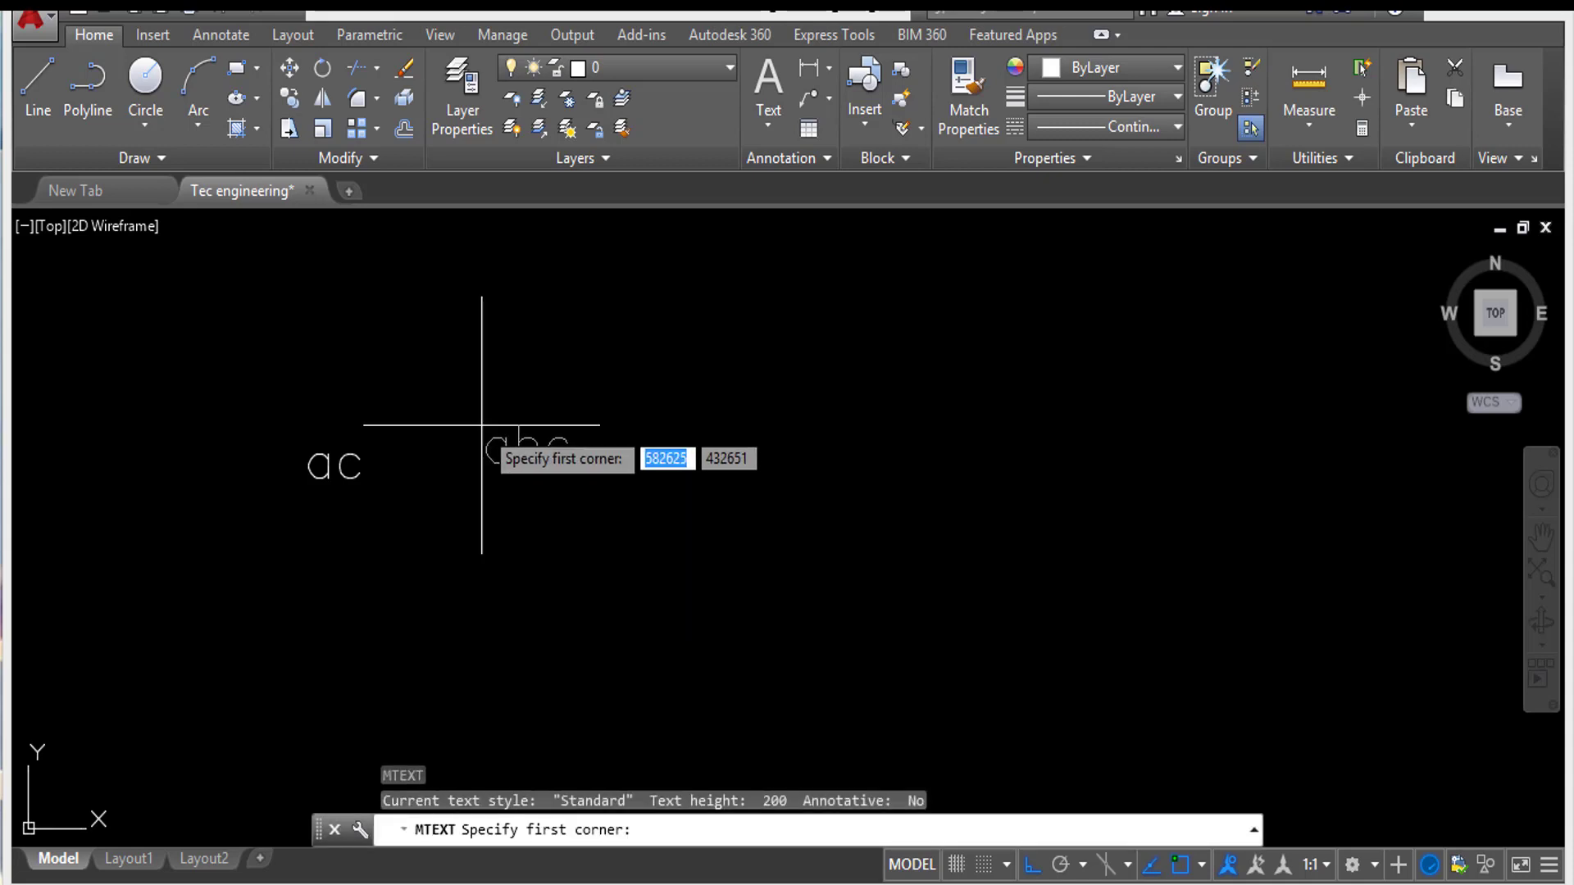
pyautogui.click(459, 378)
pyautogui.click(915, 587)
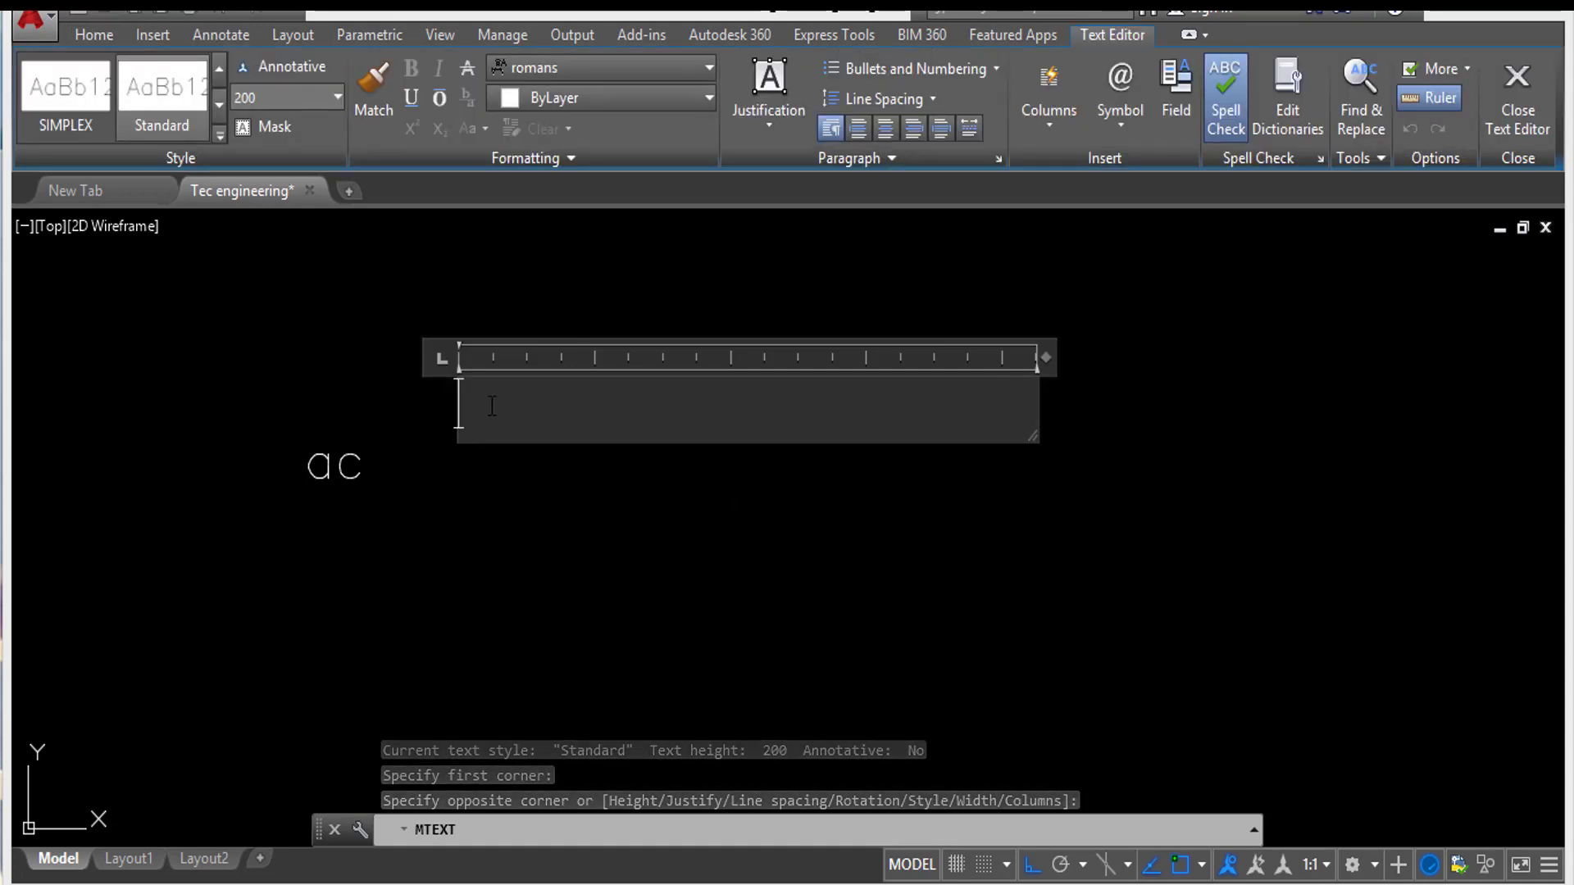
pyautogui.write('A')
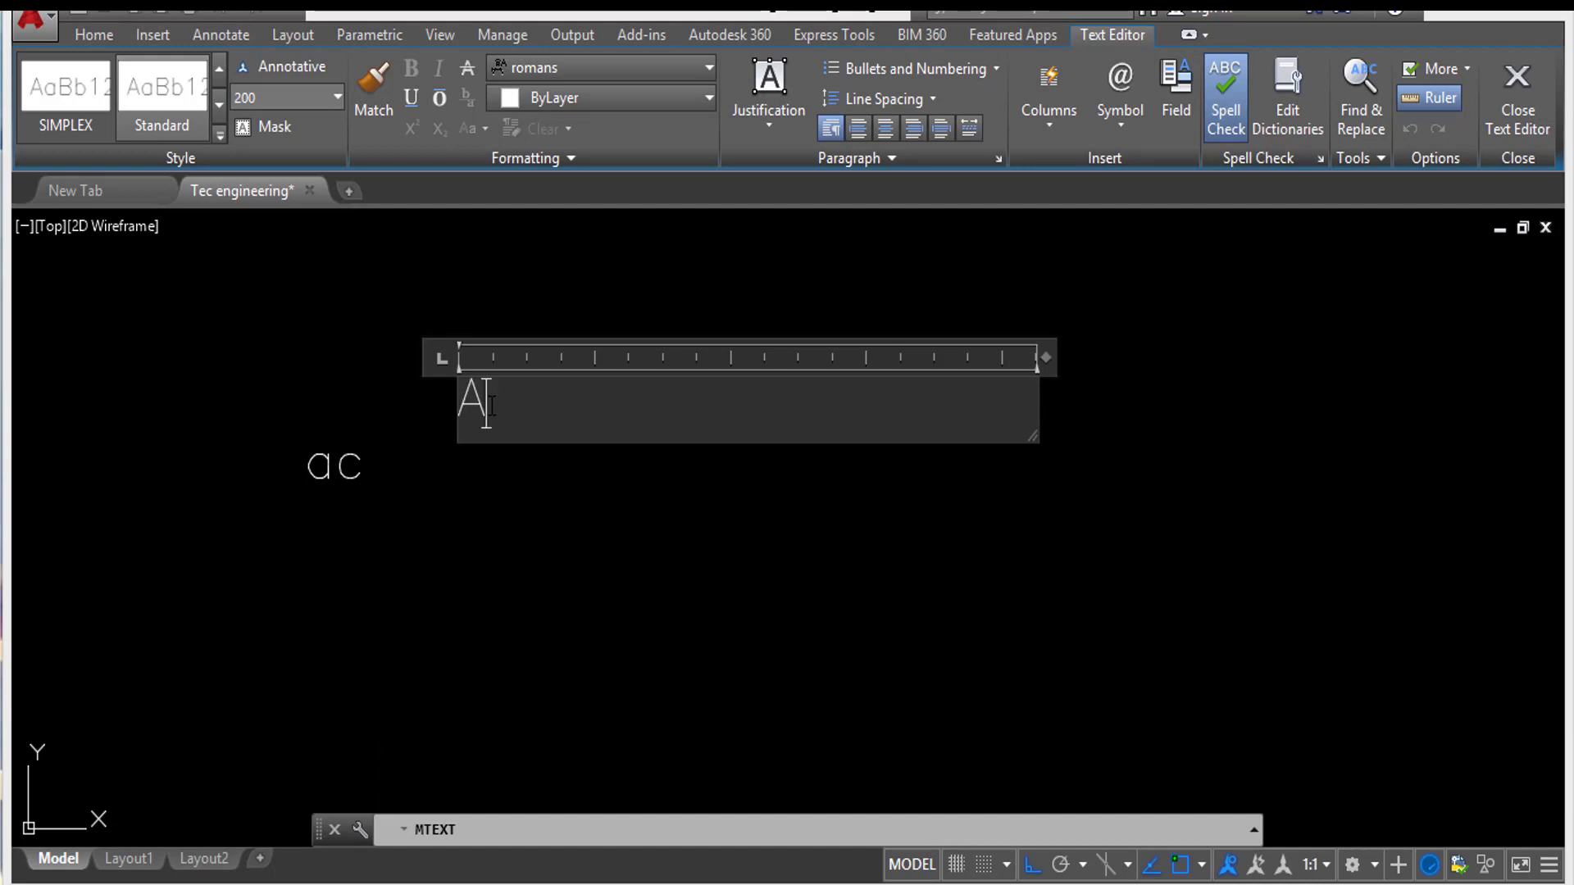
pyautogui.write('C')
pyautogui.click(653, 75)
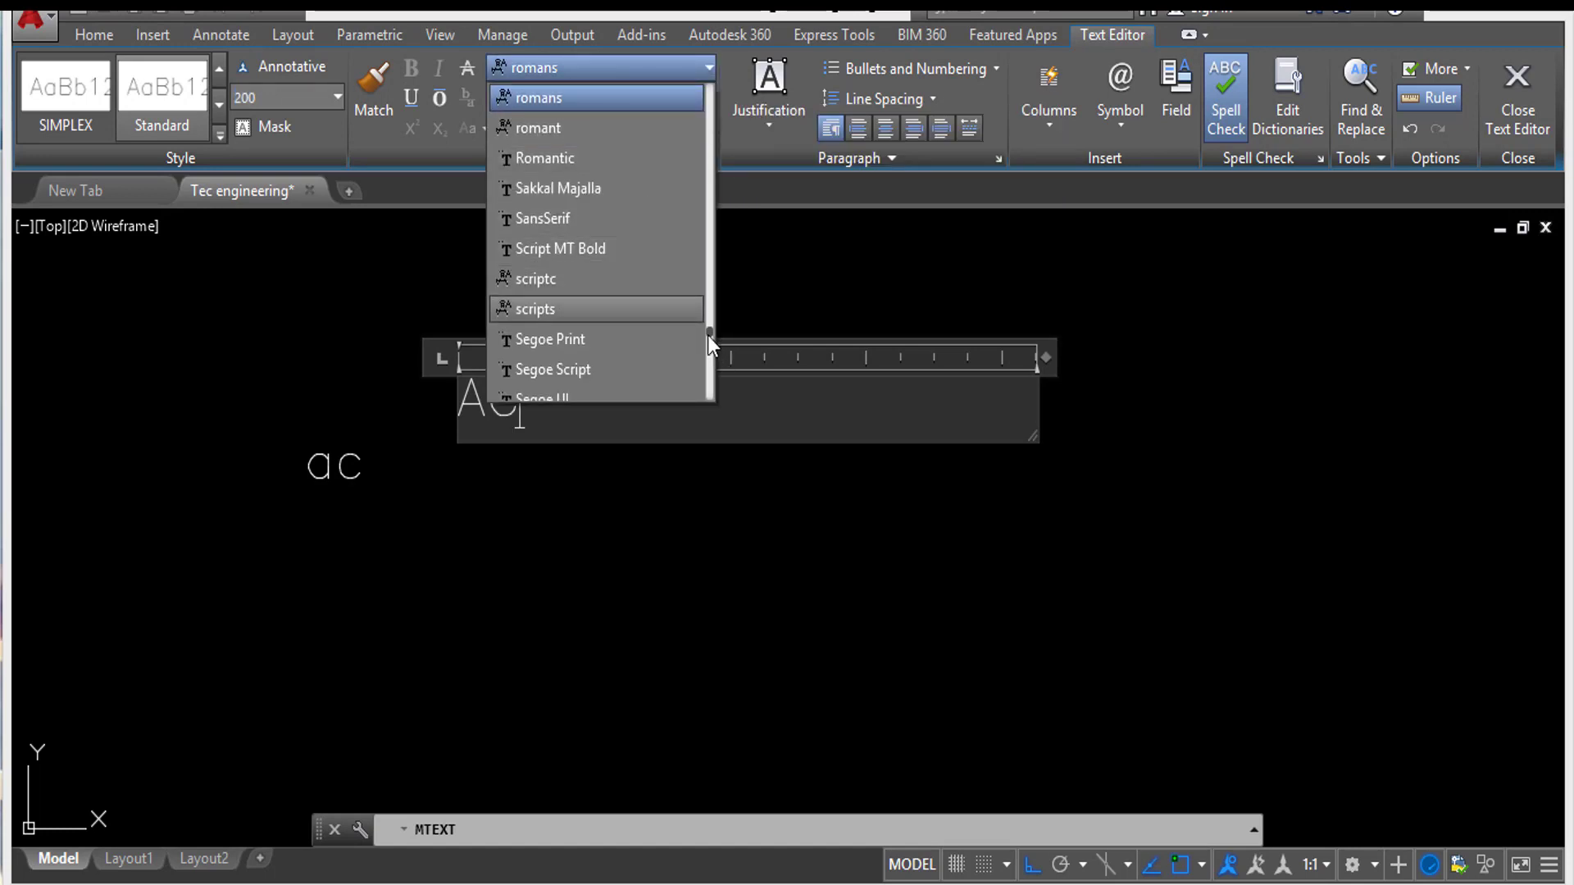
pyautogui.moveTo(710, 335); pyautogui.dragTo(716, 213)
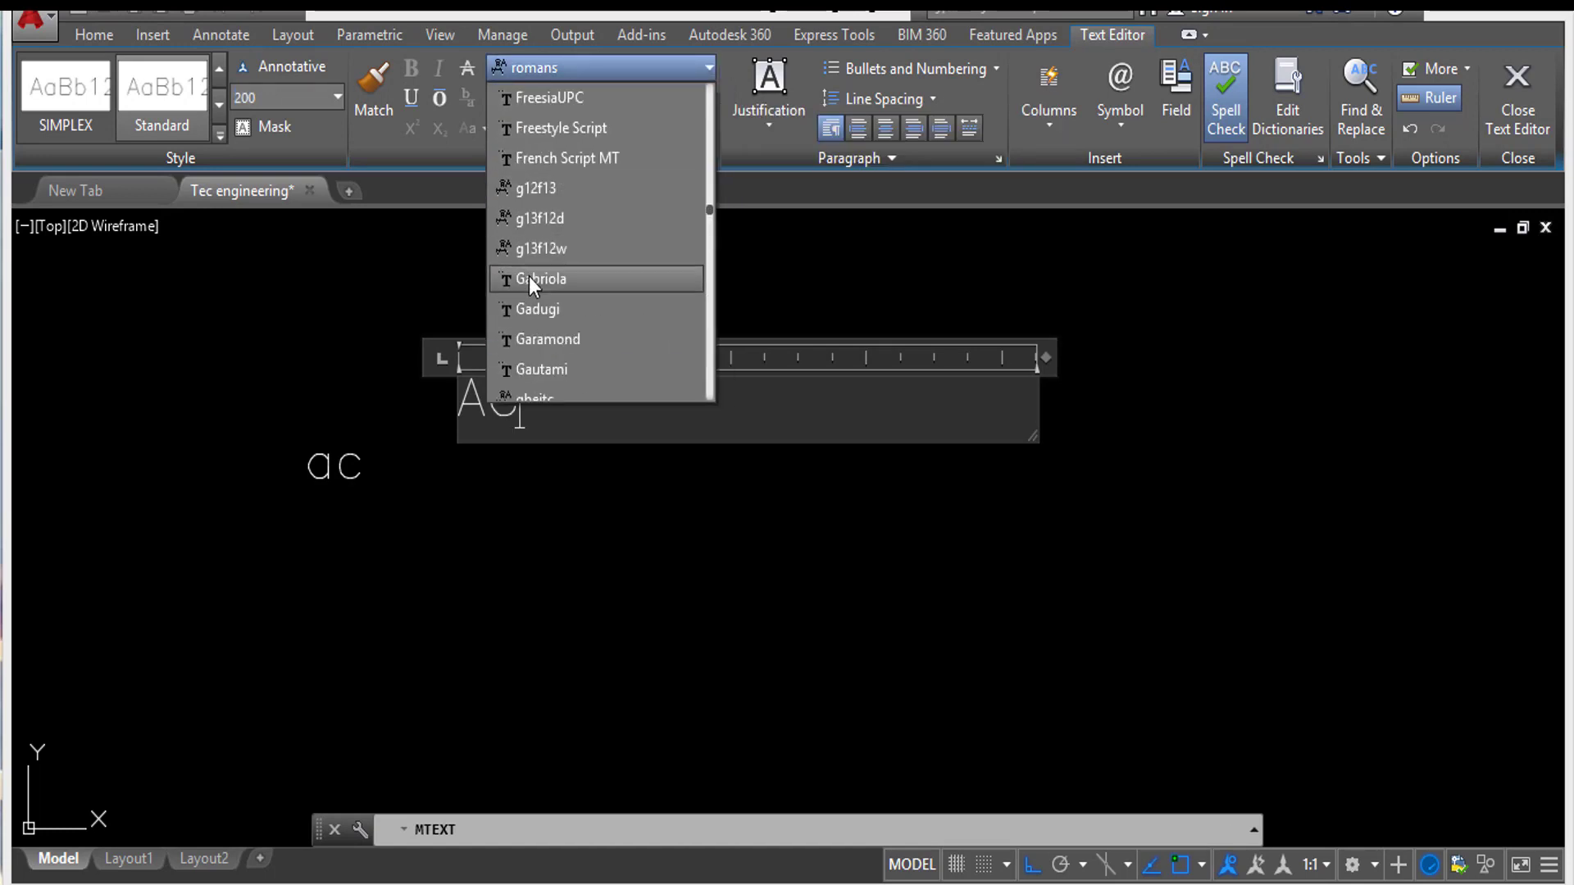
pyautogui.click(538, 417)
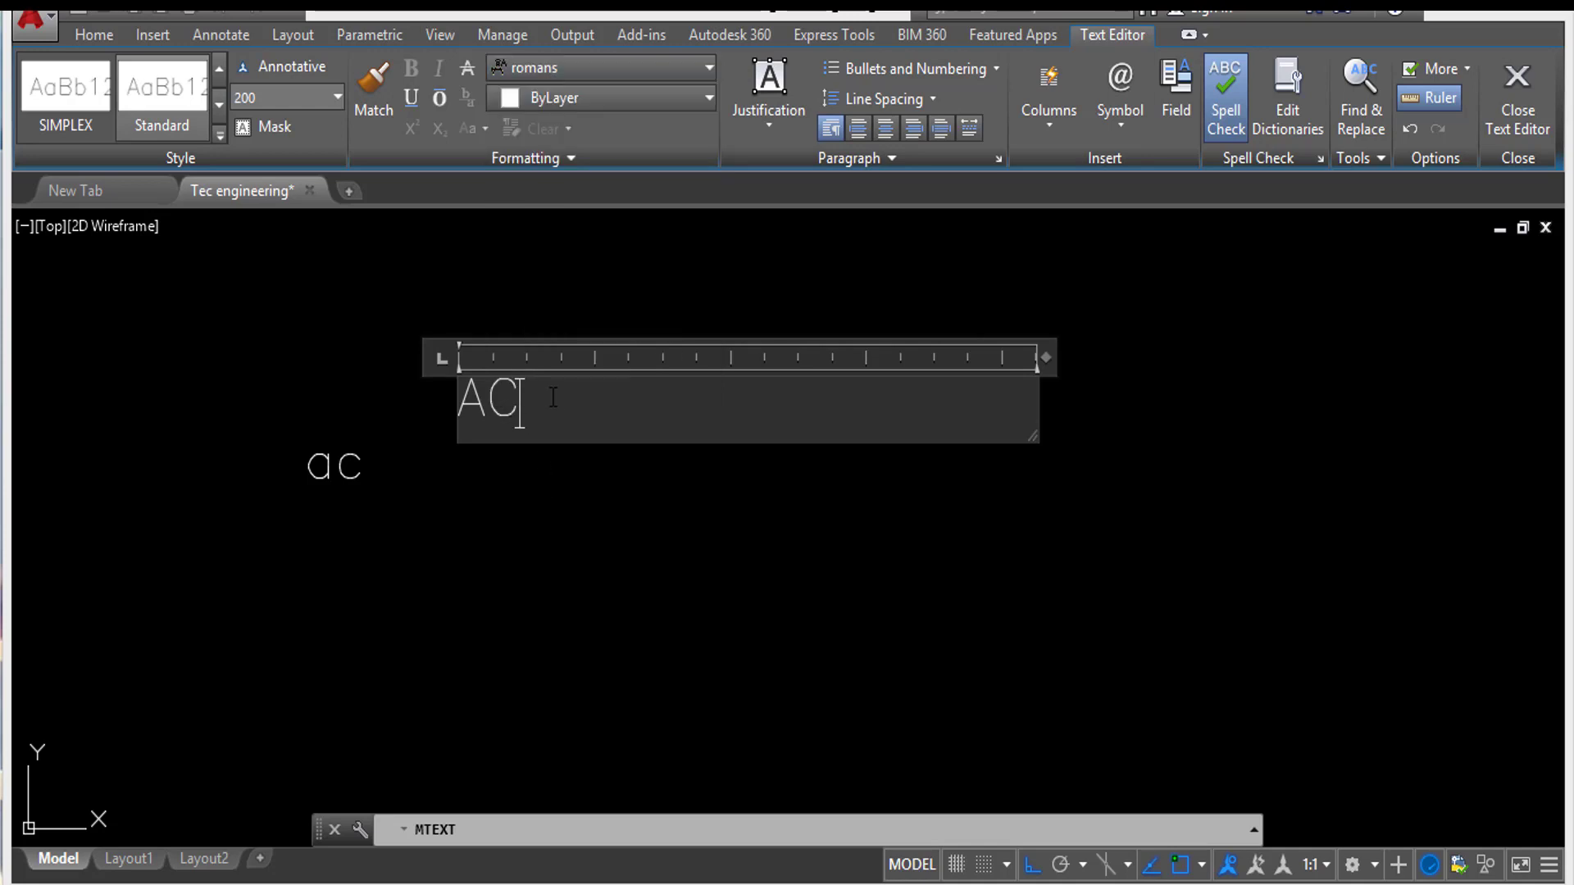
pyautogui.click(604, 534)
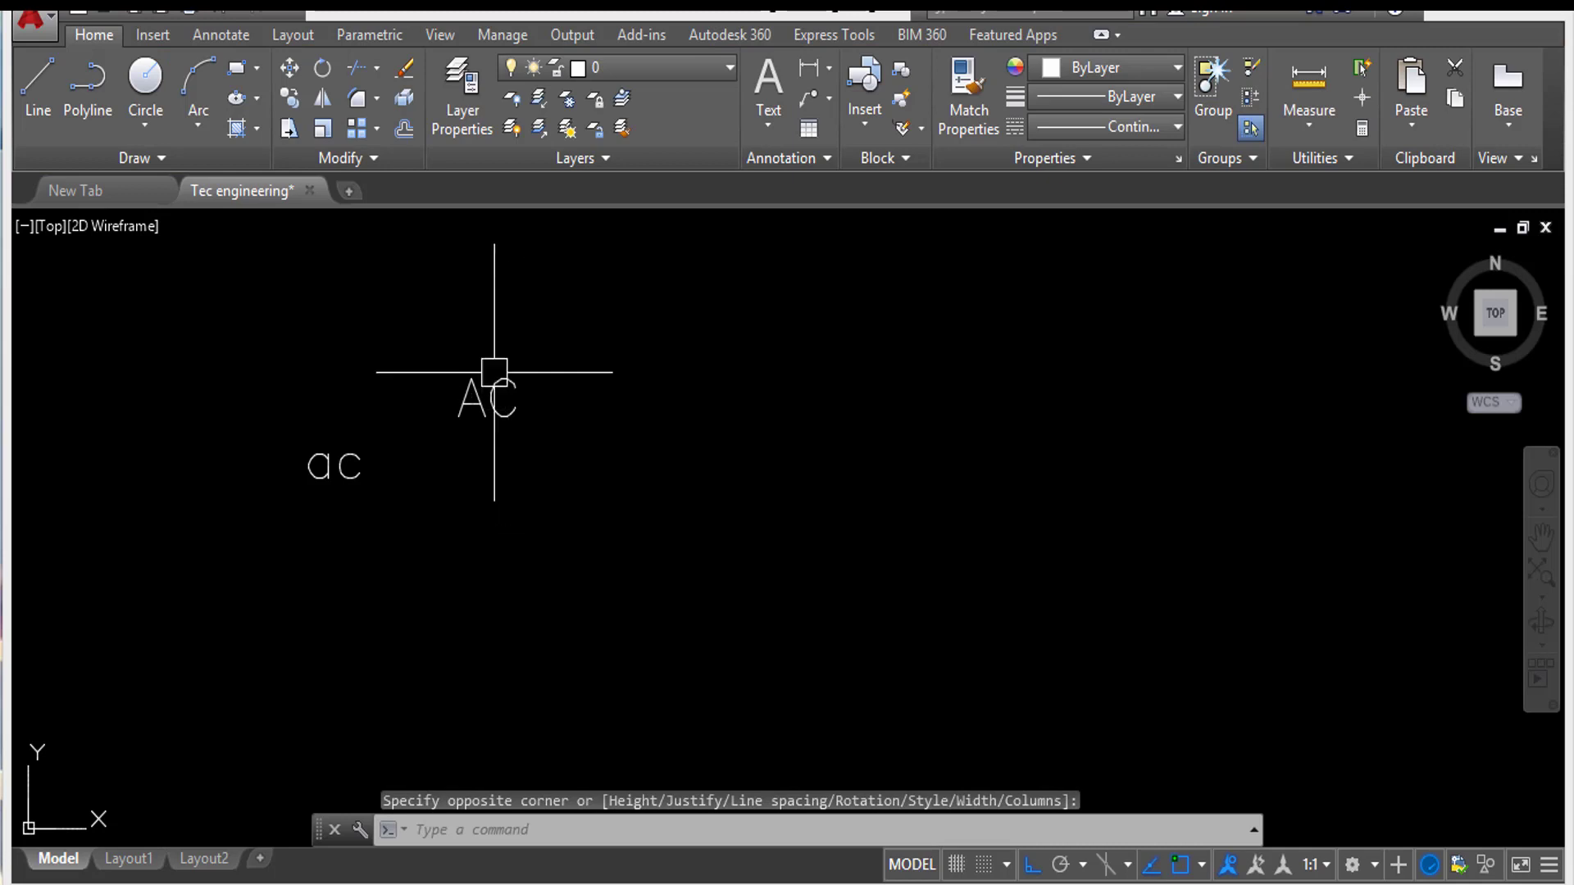
pyautogui.scroll(-2, 570, 362)
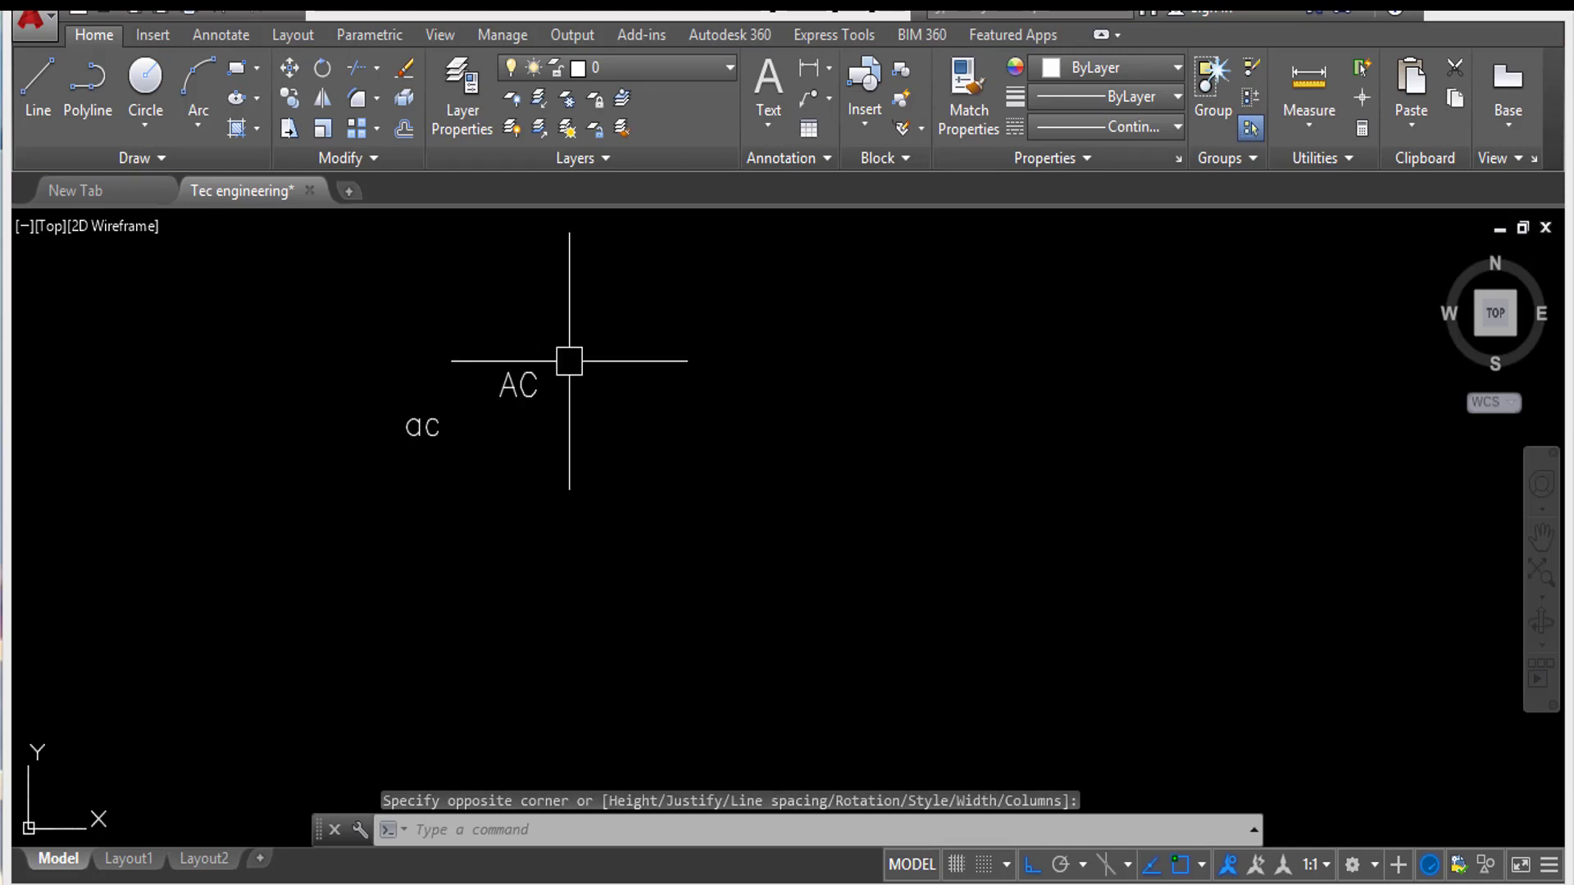
pyautogui.scroll(2, 577, 417)
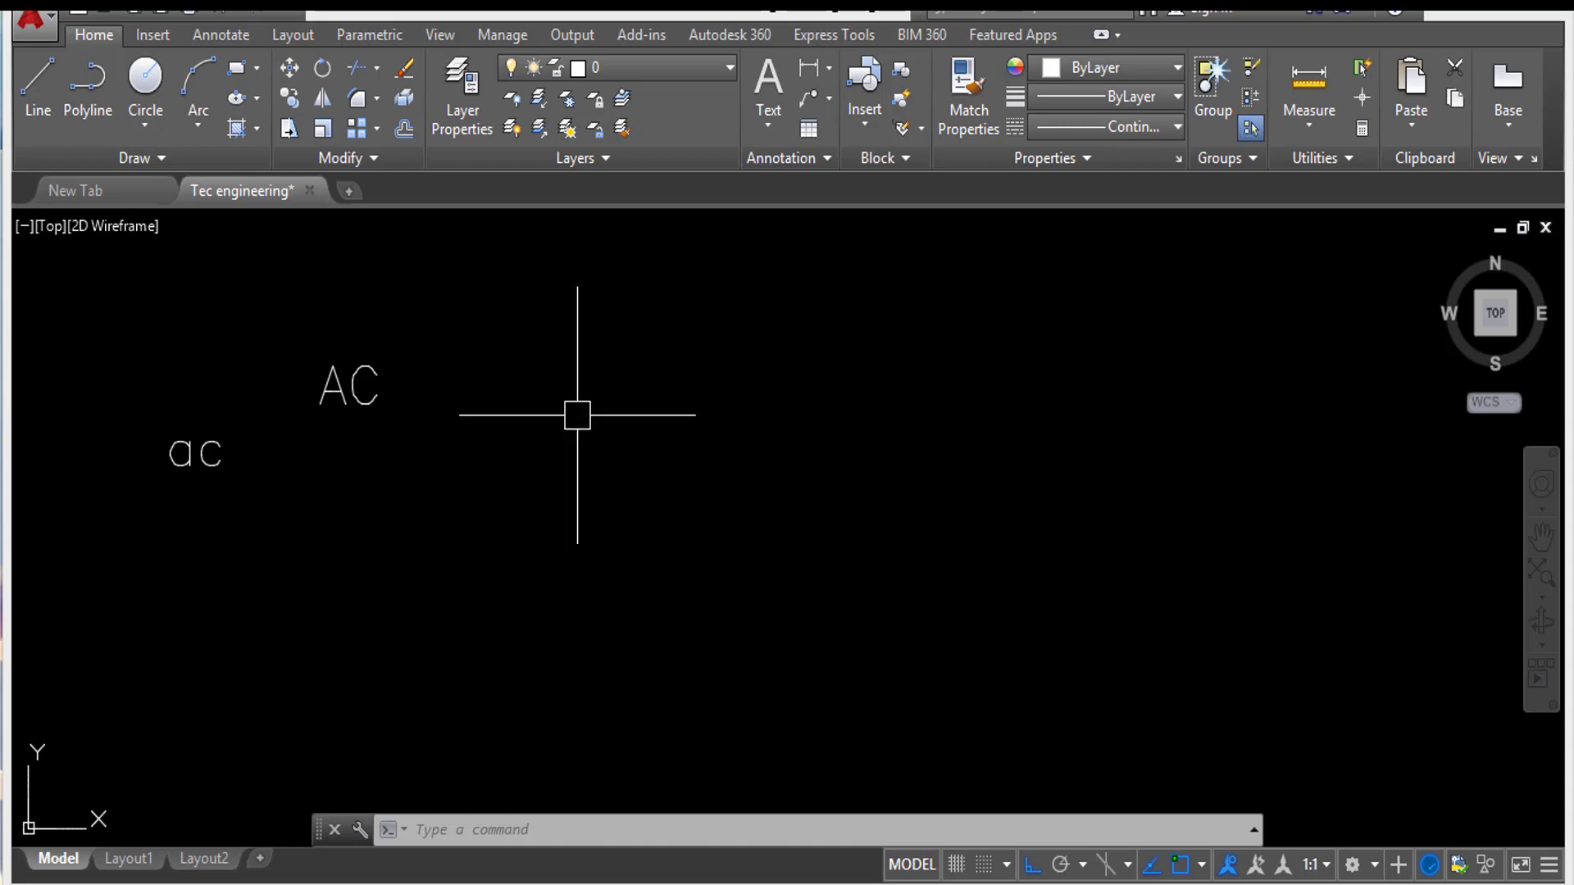
# Start the LE leader command, then cancel it.
pyautogui.write('LE')
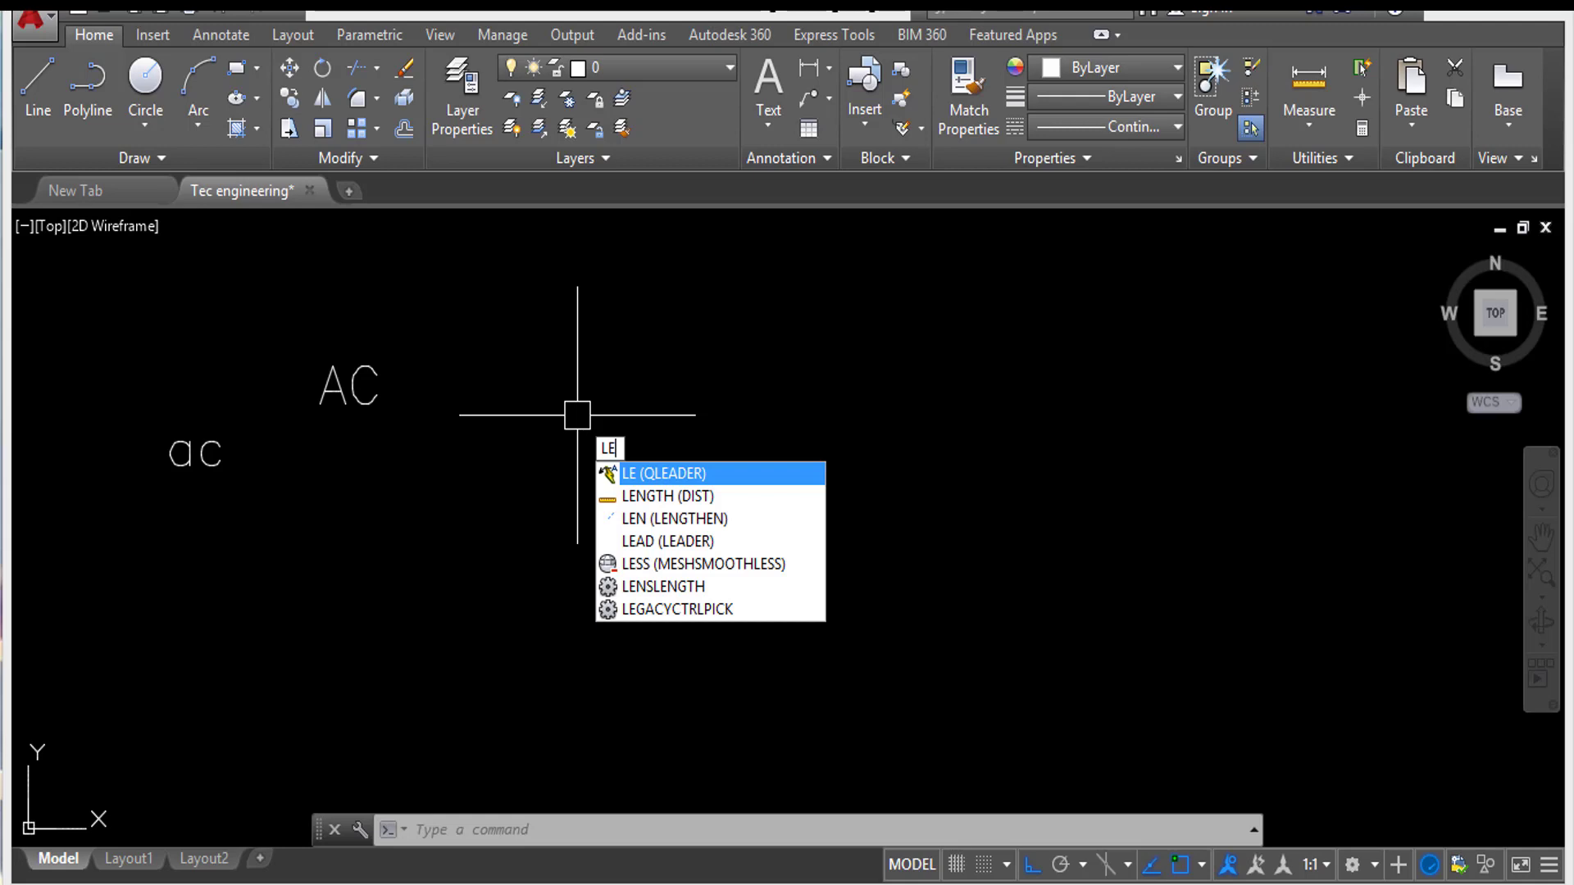
pyautogui.press('Return')
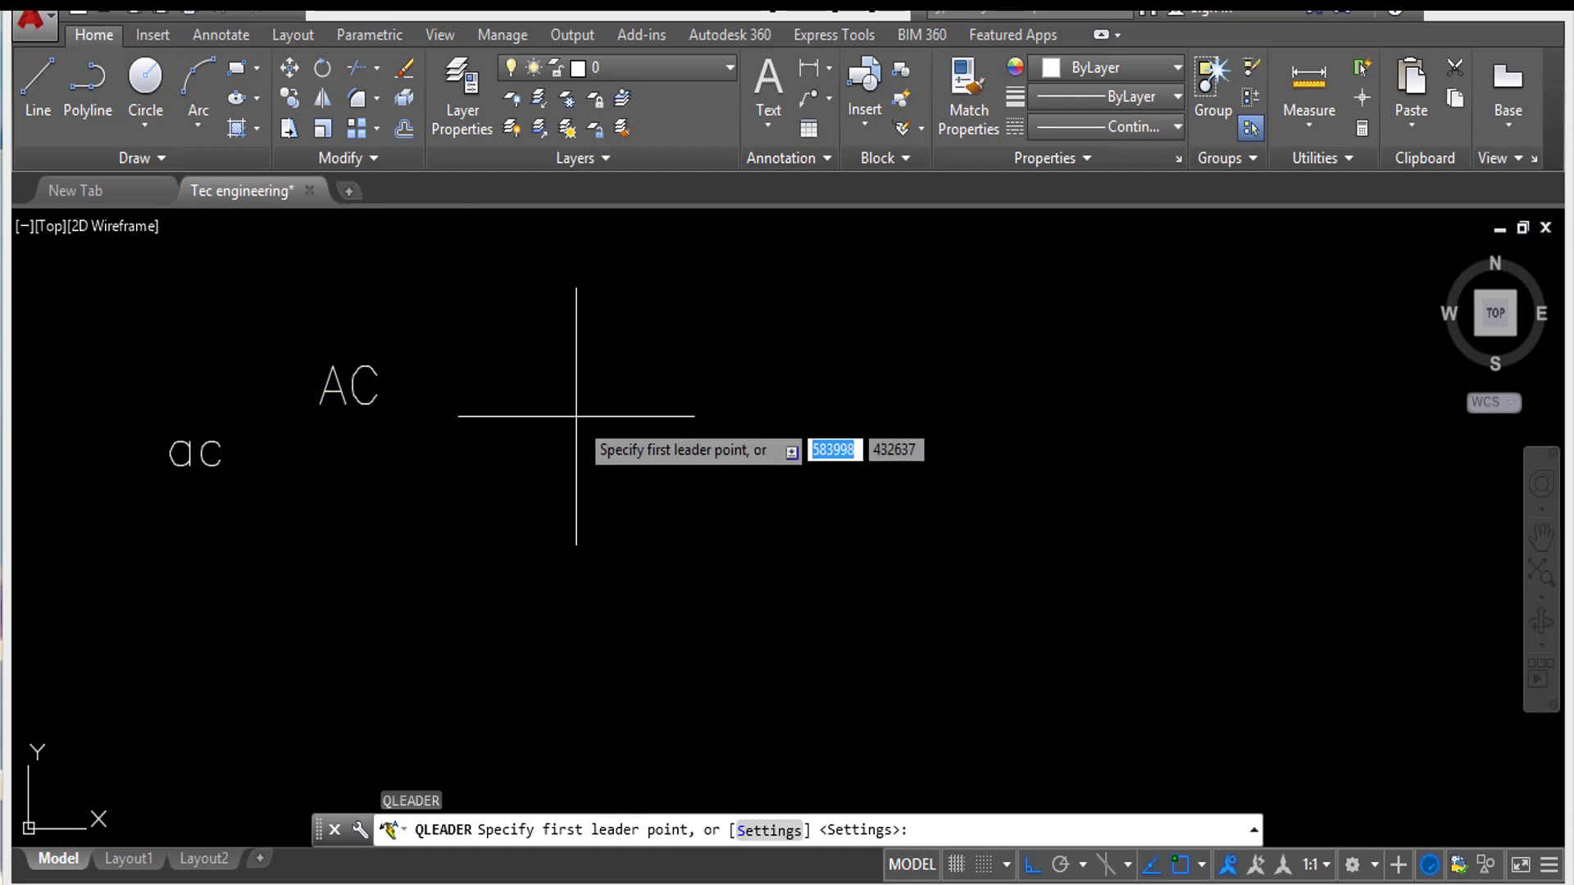
pyautogui.write('RE')
pyautogui.press('Escape')
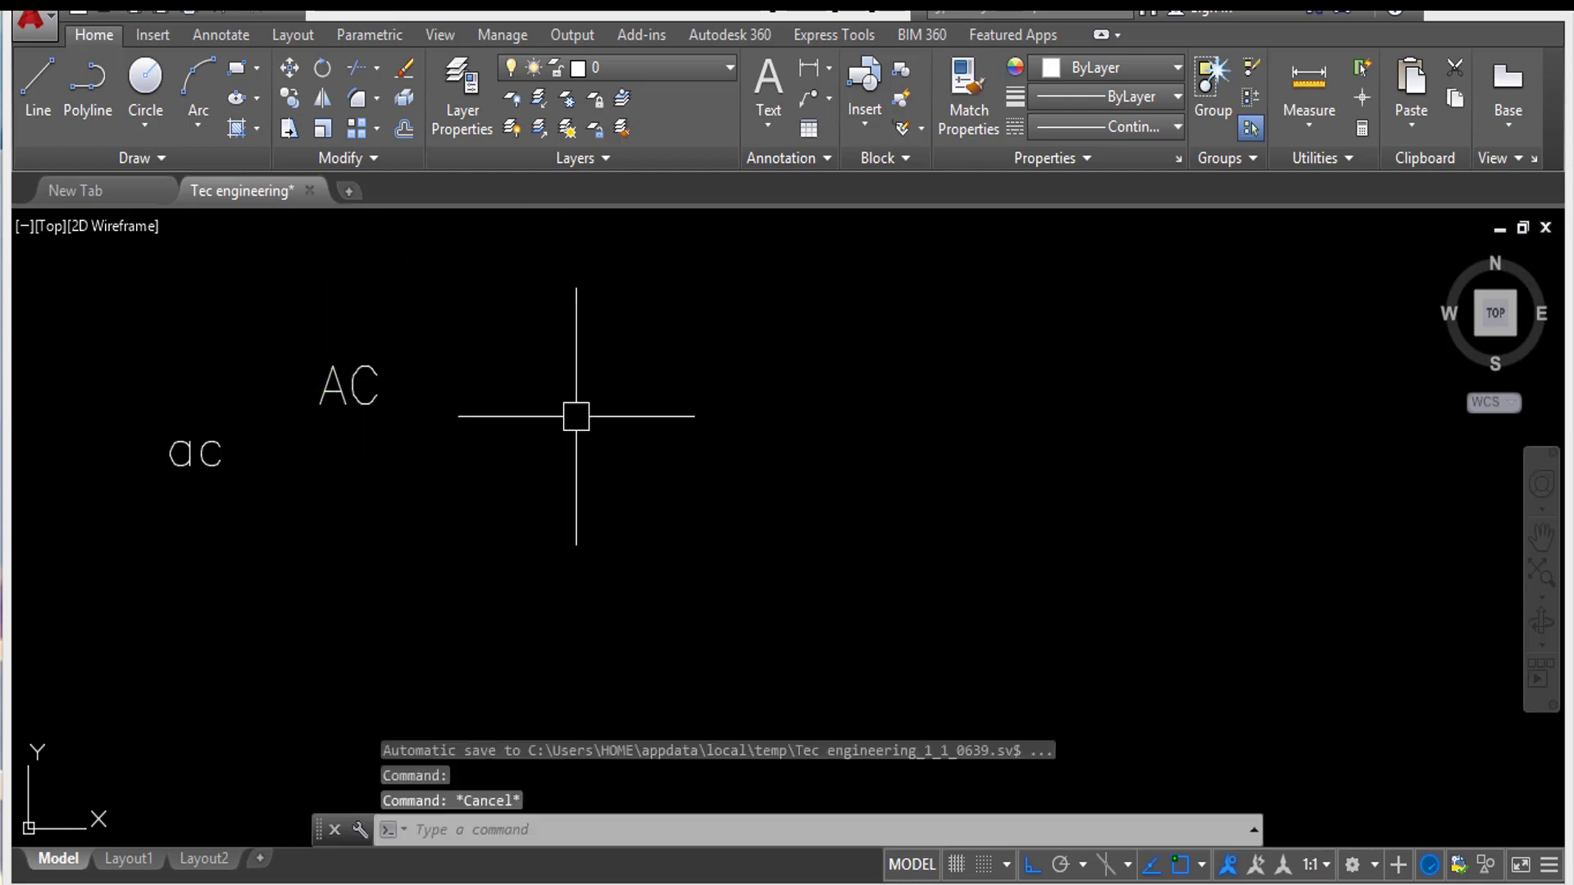
# Draw a rectangle right of the AC label with REC, then pan to frame it.
pyautogui.write('REC')
pyautogui.press('Return')
pyautogui.click(540, 357)
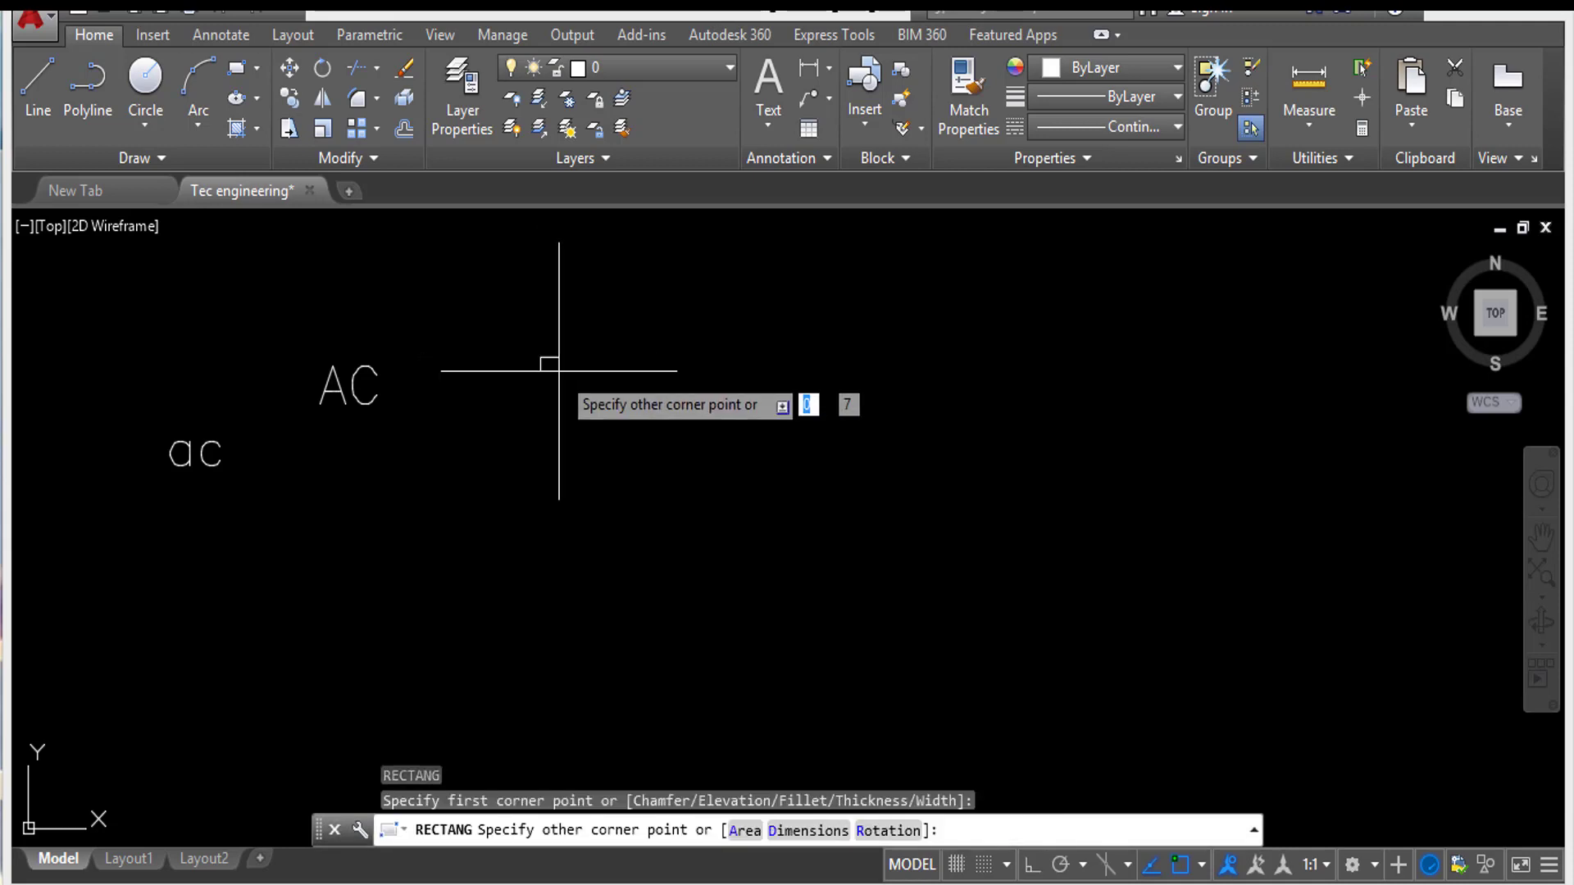
pyautogui.click(904, 579)
pyautogui.moveTo(769, 450); pyautogui.dragTo(582, 431, button='middle')
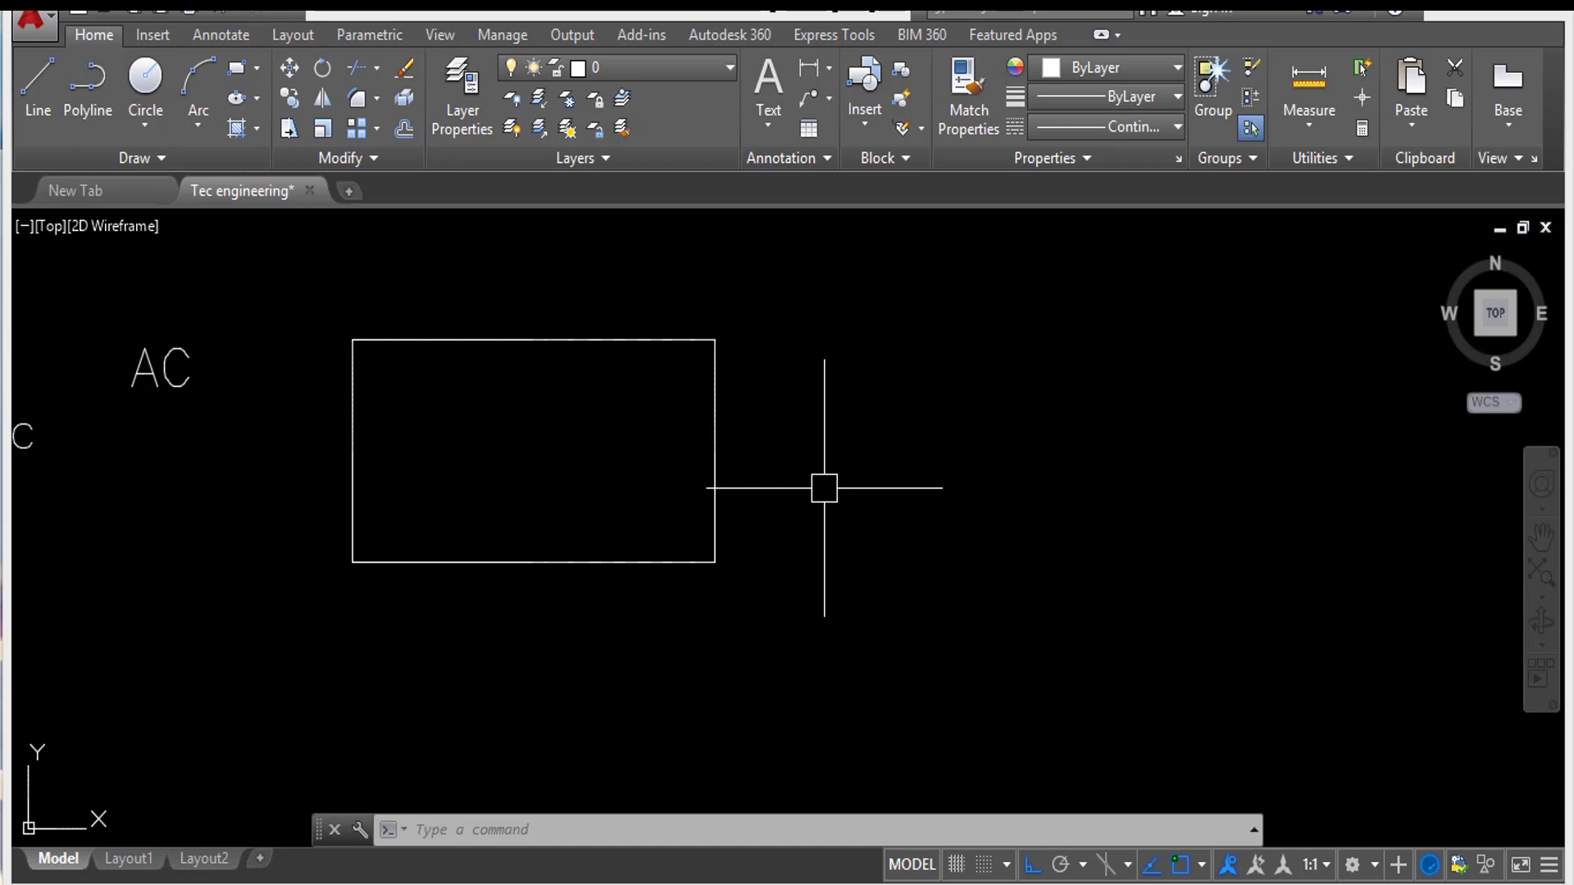
# Draw a text-free leader from the rectangle's right edge, bending into a horizontal tail.
pyautogui.write('LE')
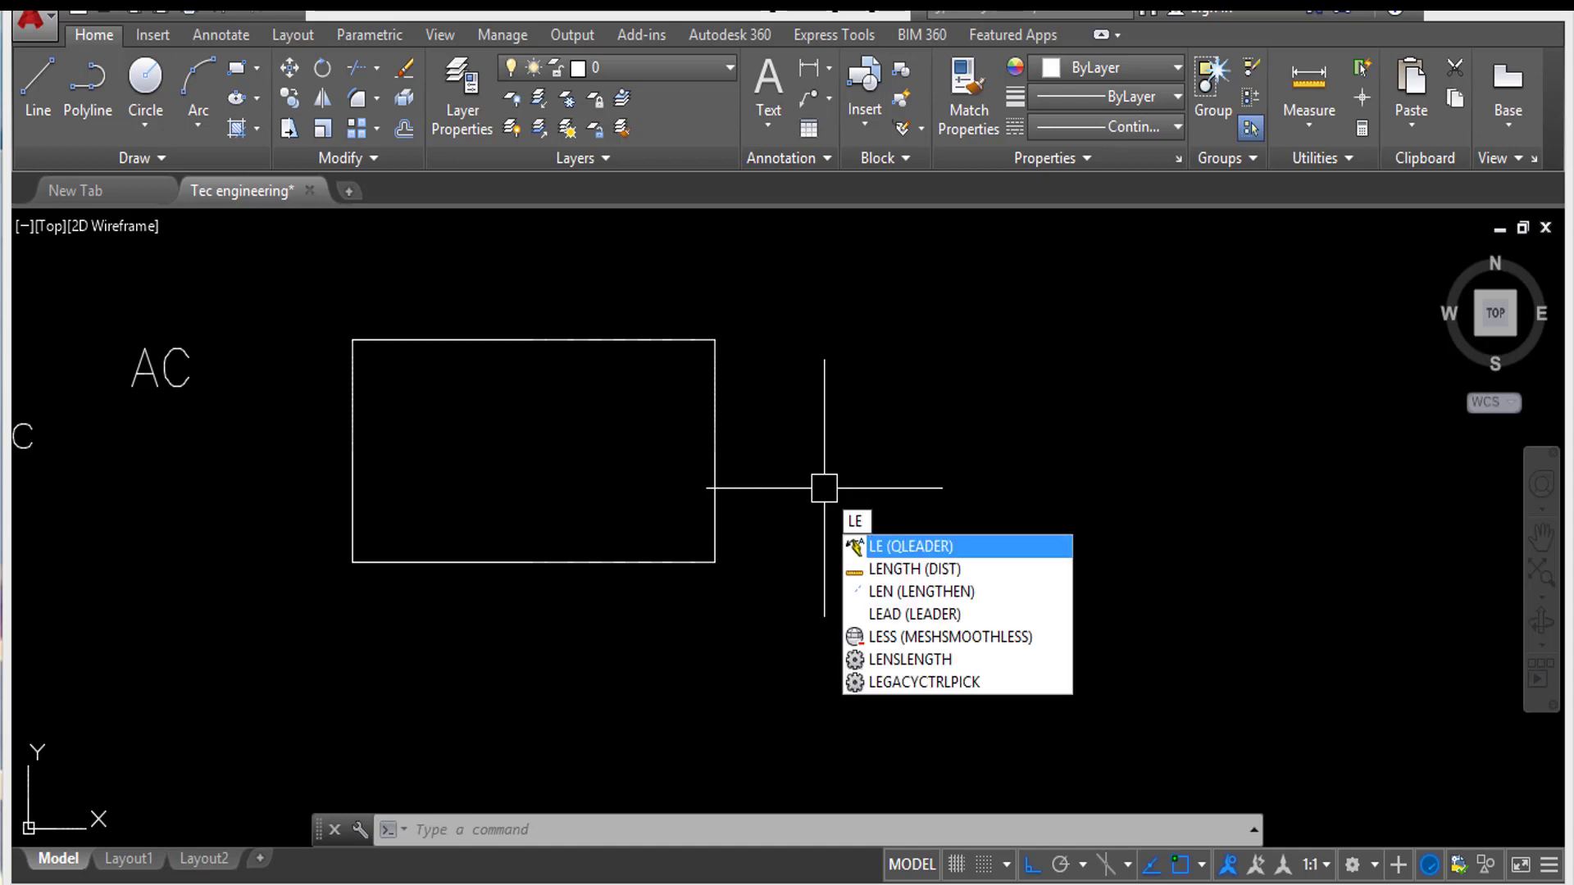
pyautogui.press('Return')
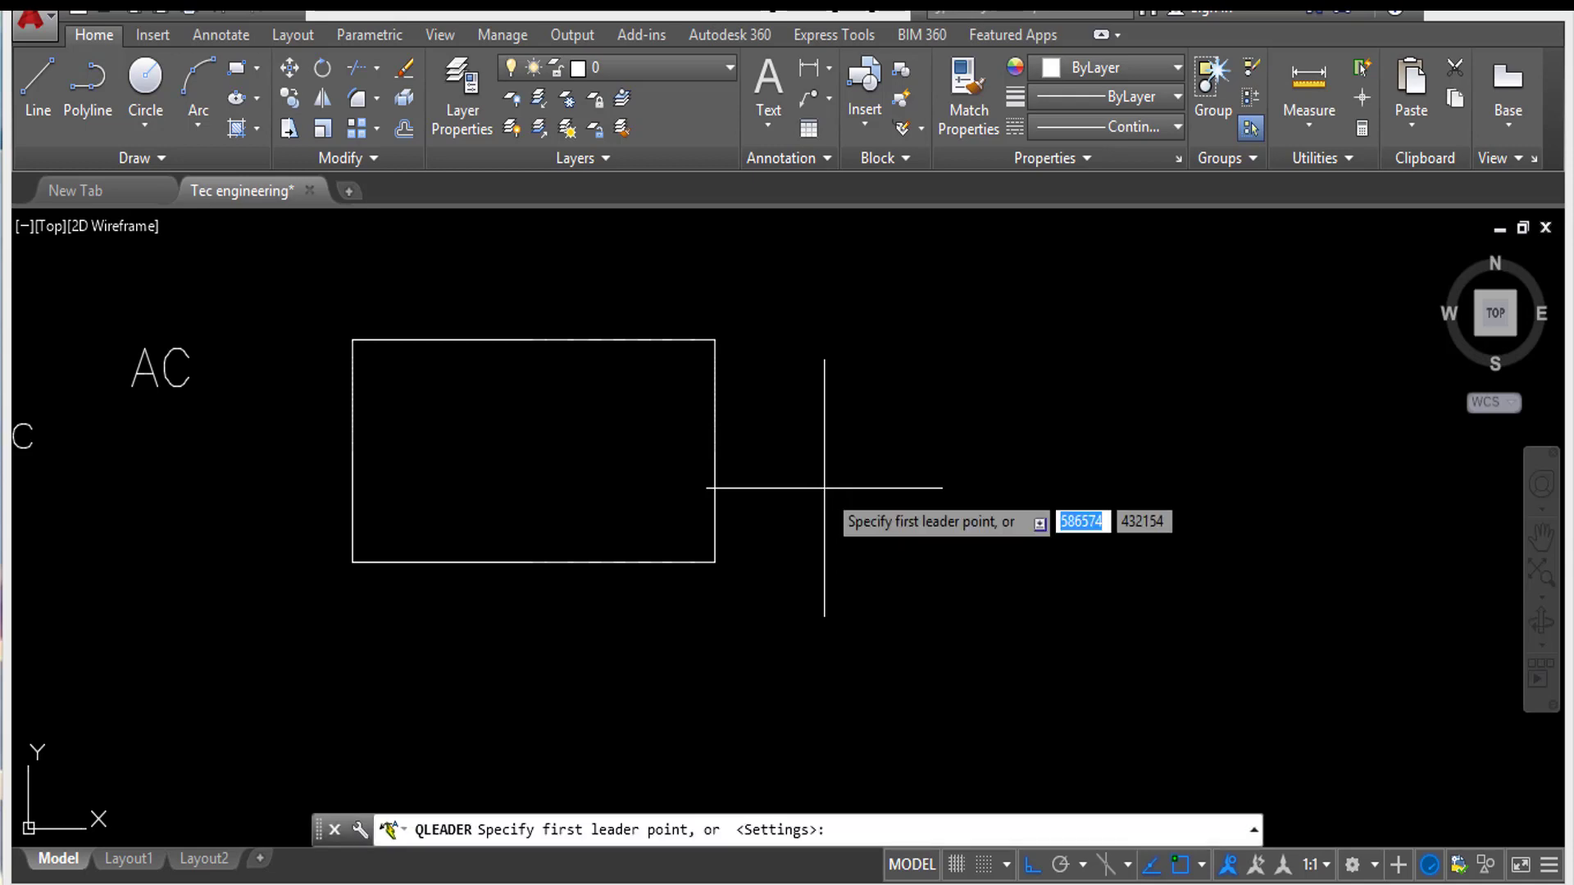
pyautogui.click(737, 435)
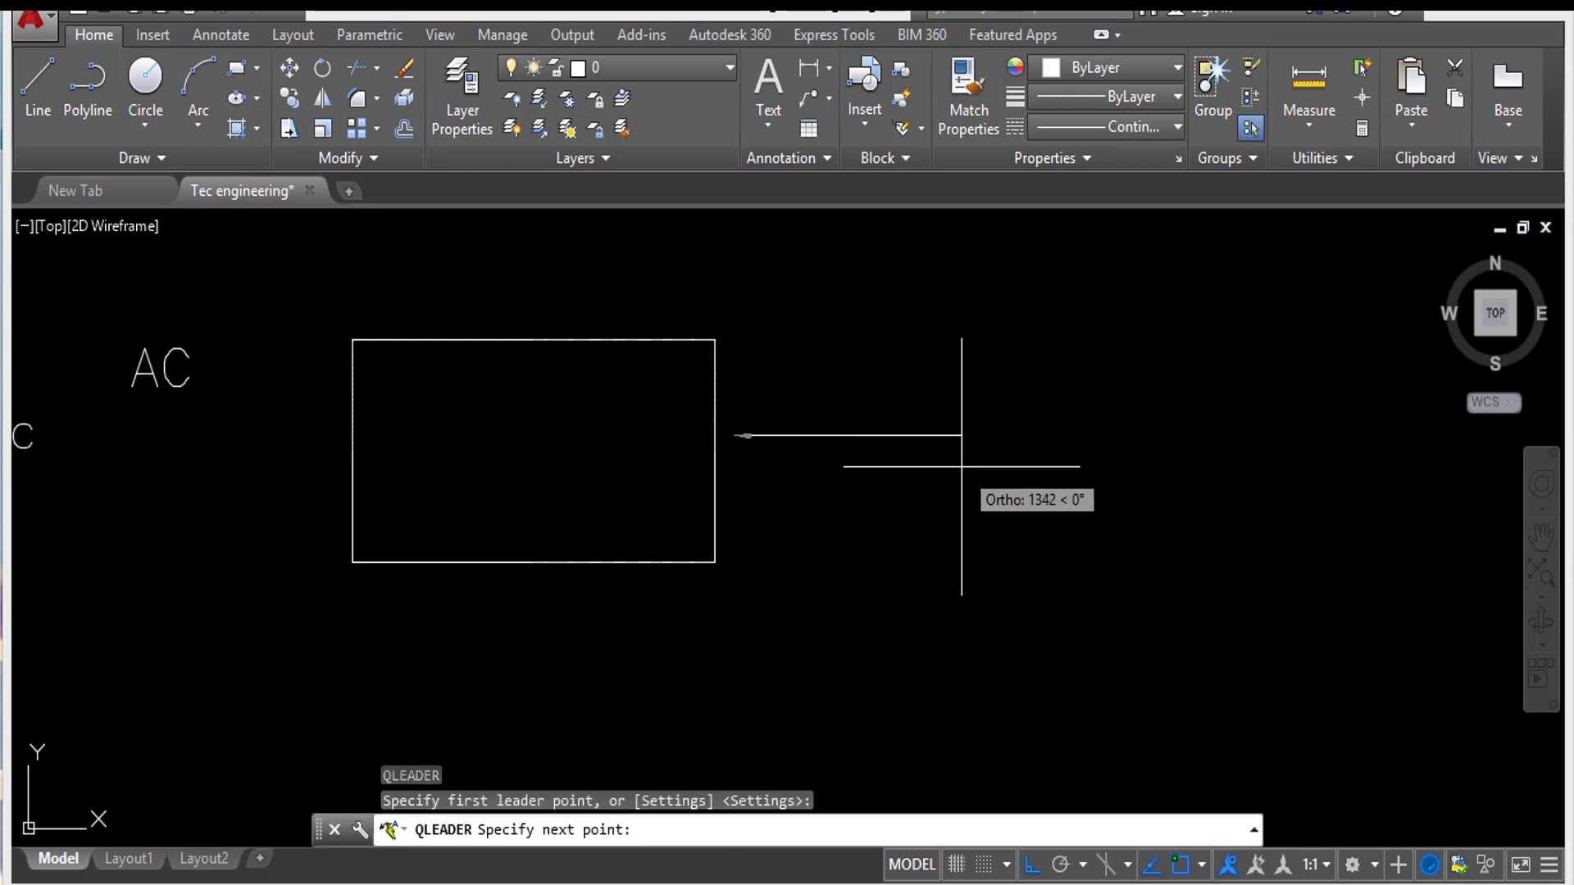
pyautogui.press('F8')
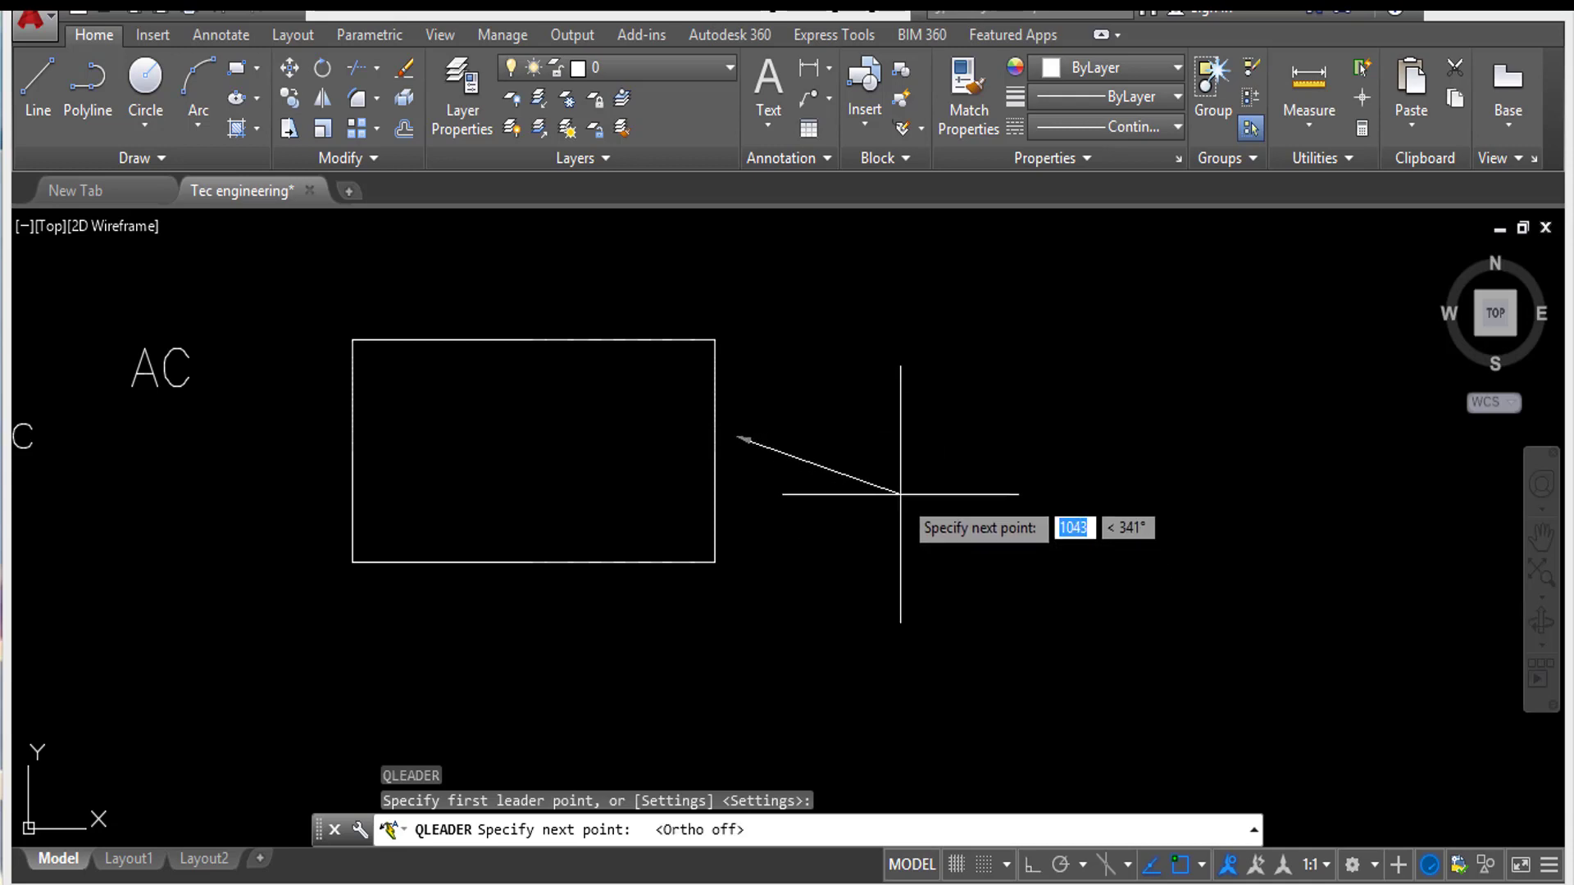
pyautogui.click(902, 527)
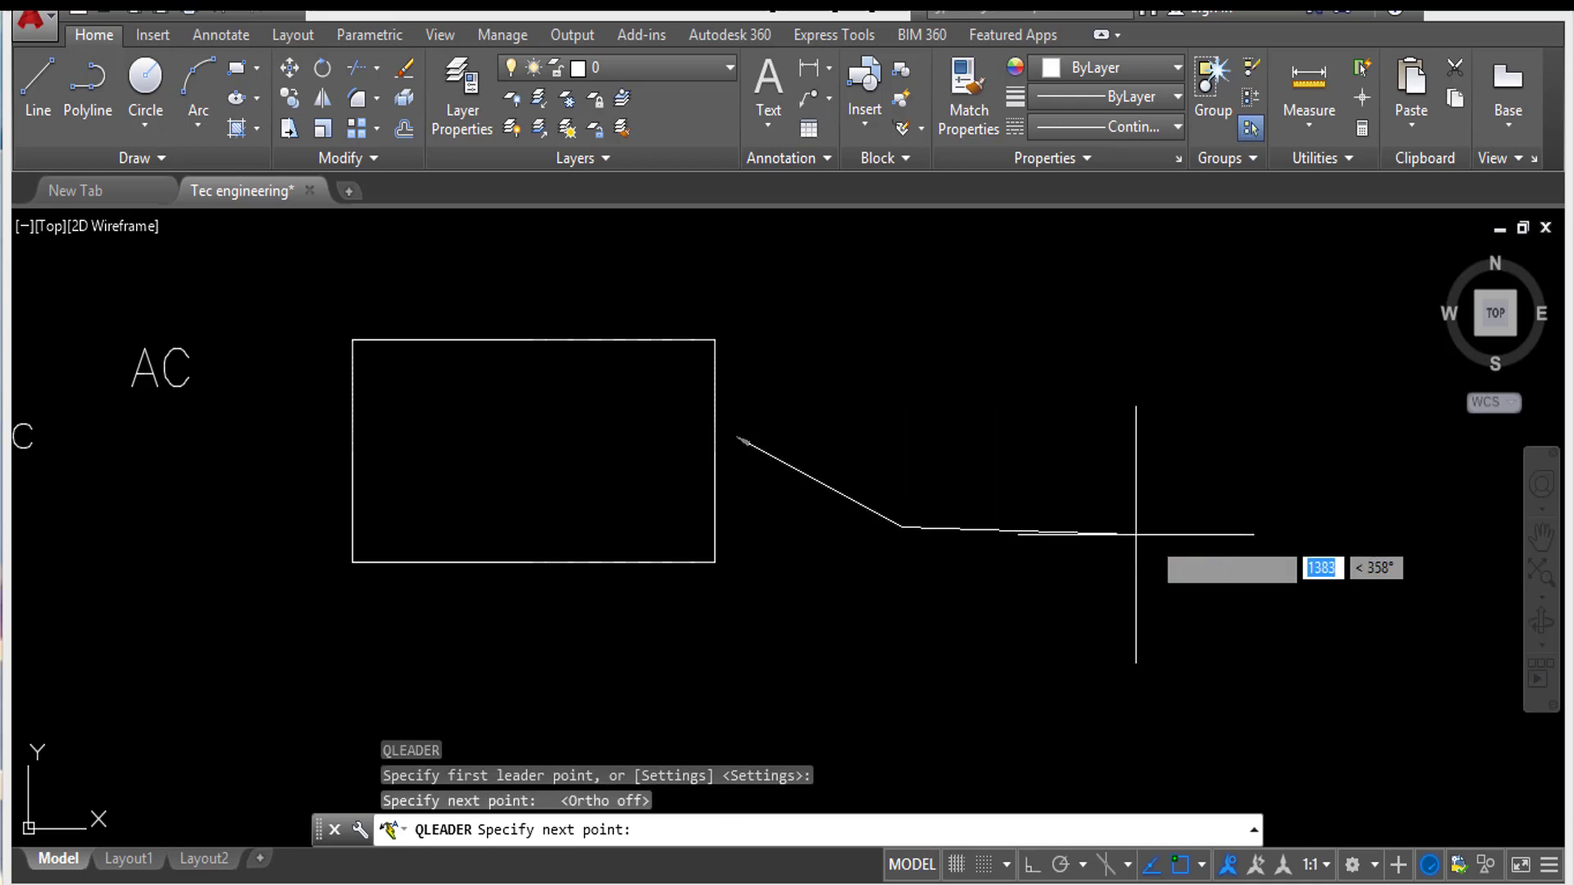
pyautogui.press('F8')
pyautogui.click(1318, 525)
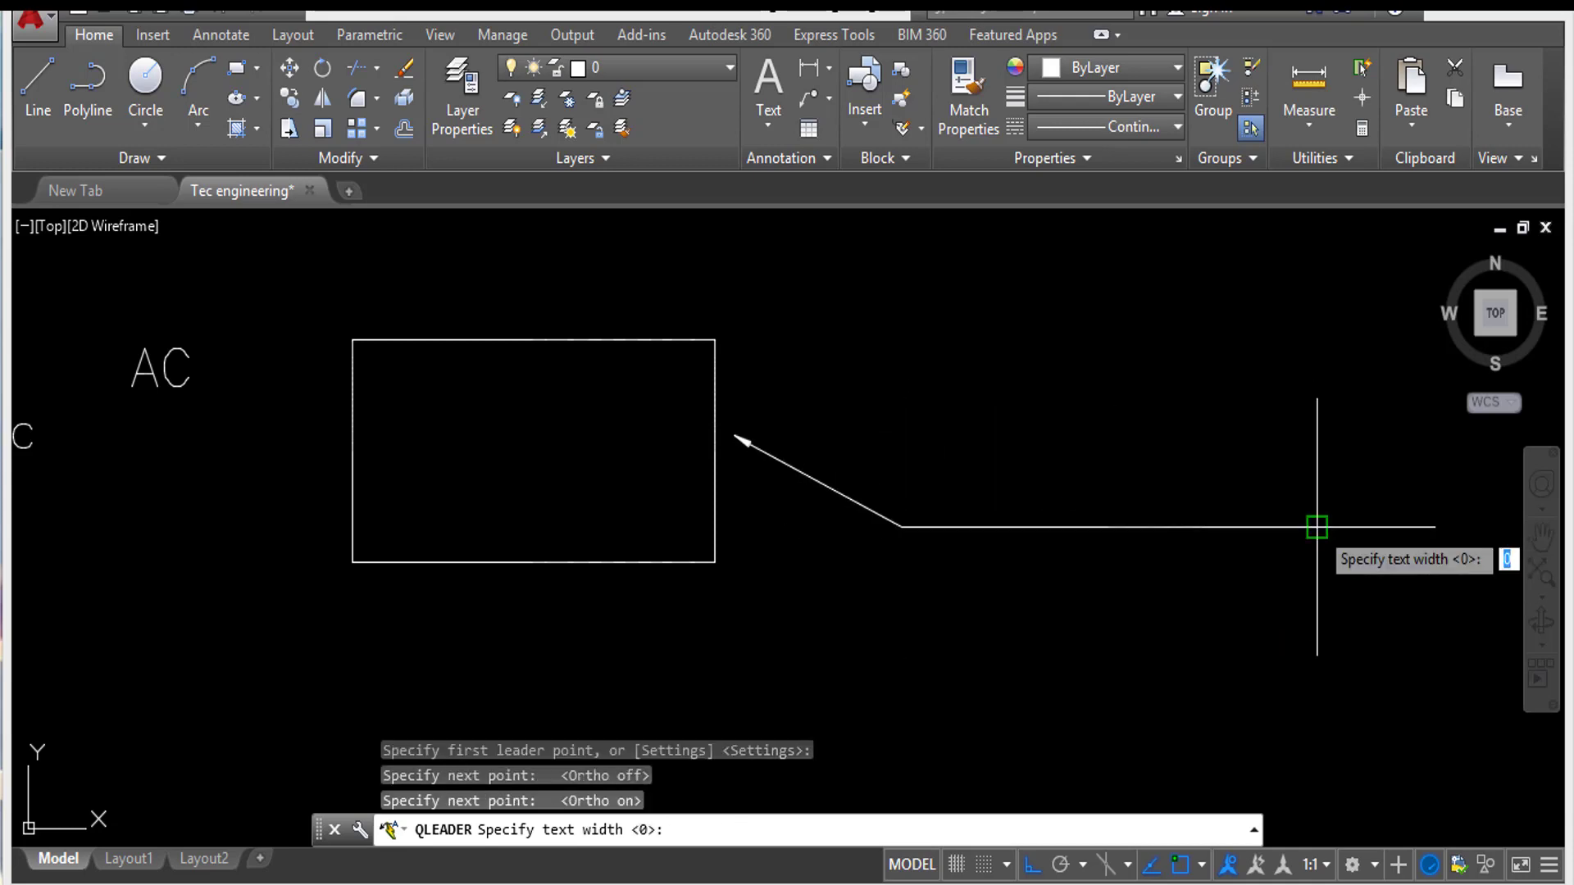
pyautogui.press('Escape')
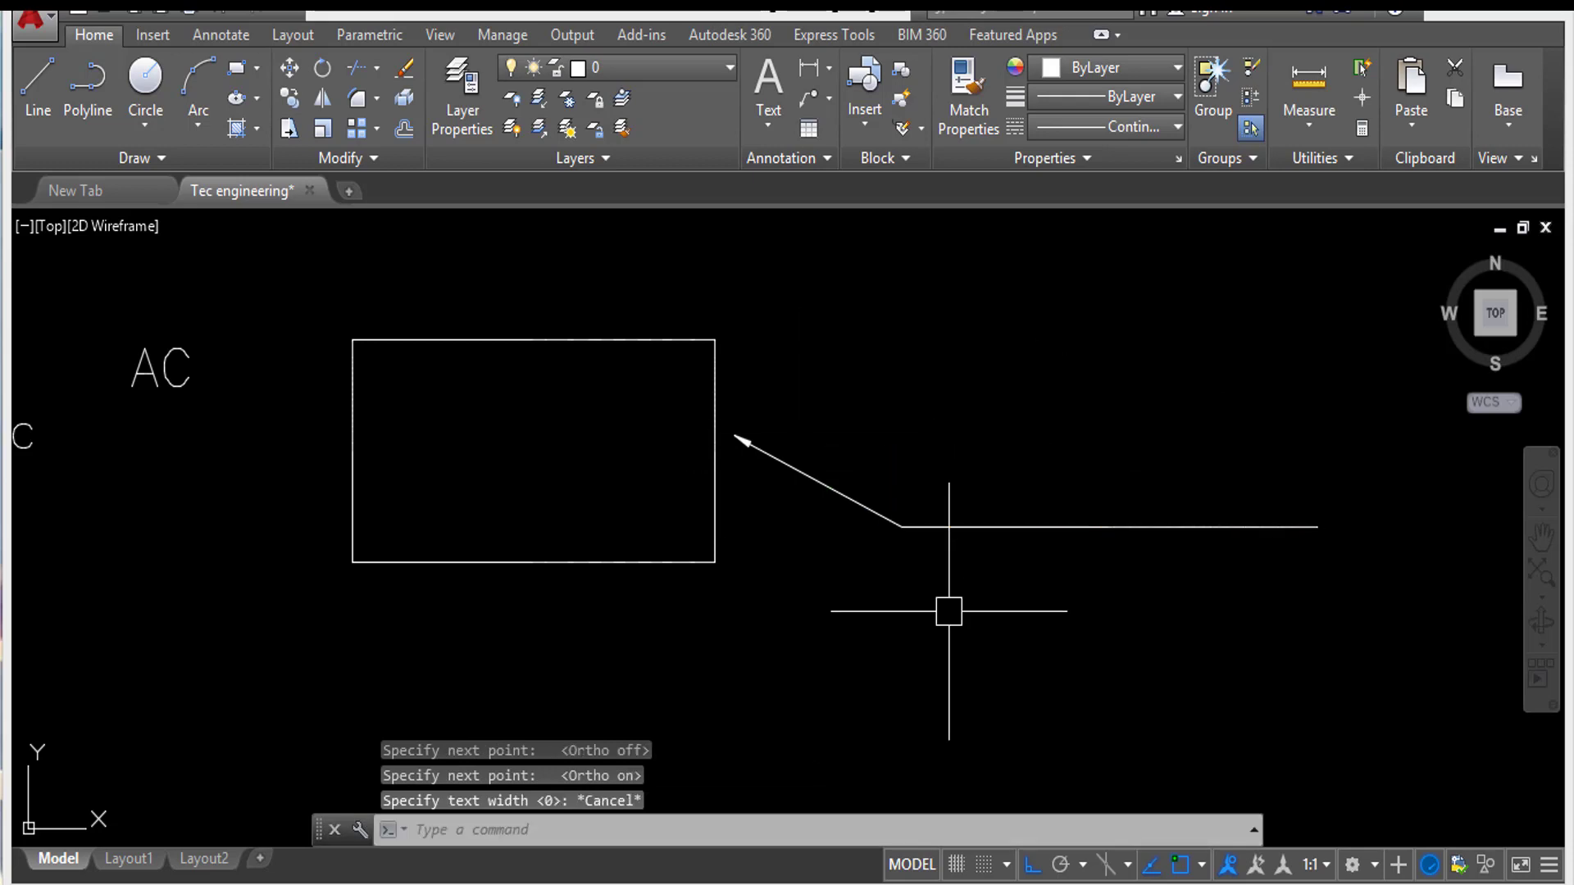
pyautogui.scroll(2, 770, 450)
pyautogui.scroll(6, 767, 447)
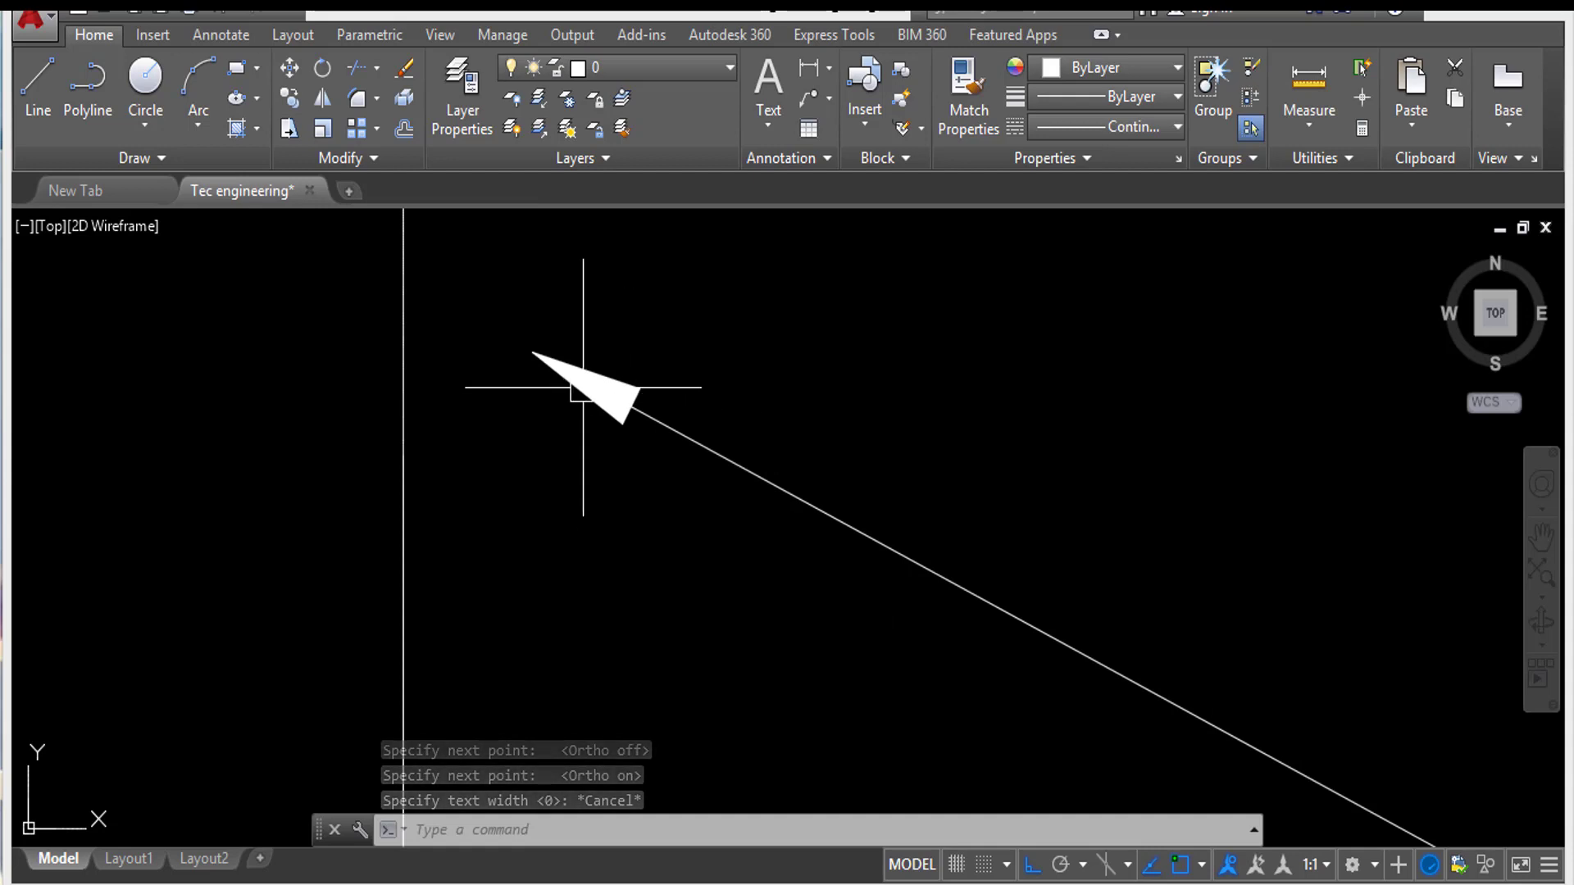
pyautogui.scroll(-2, 362, 366)
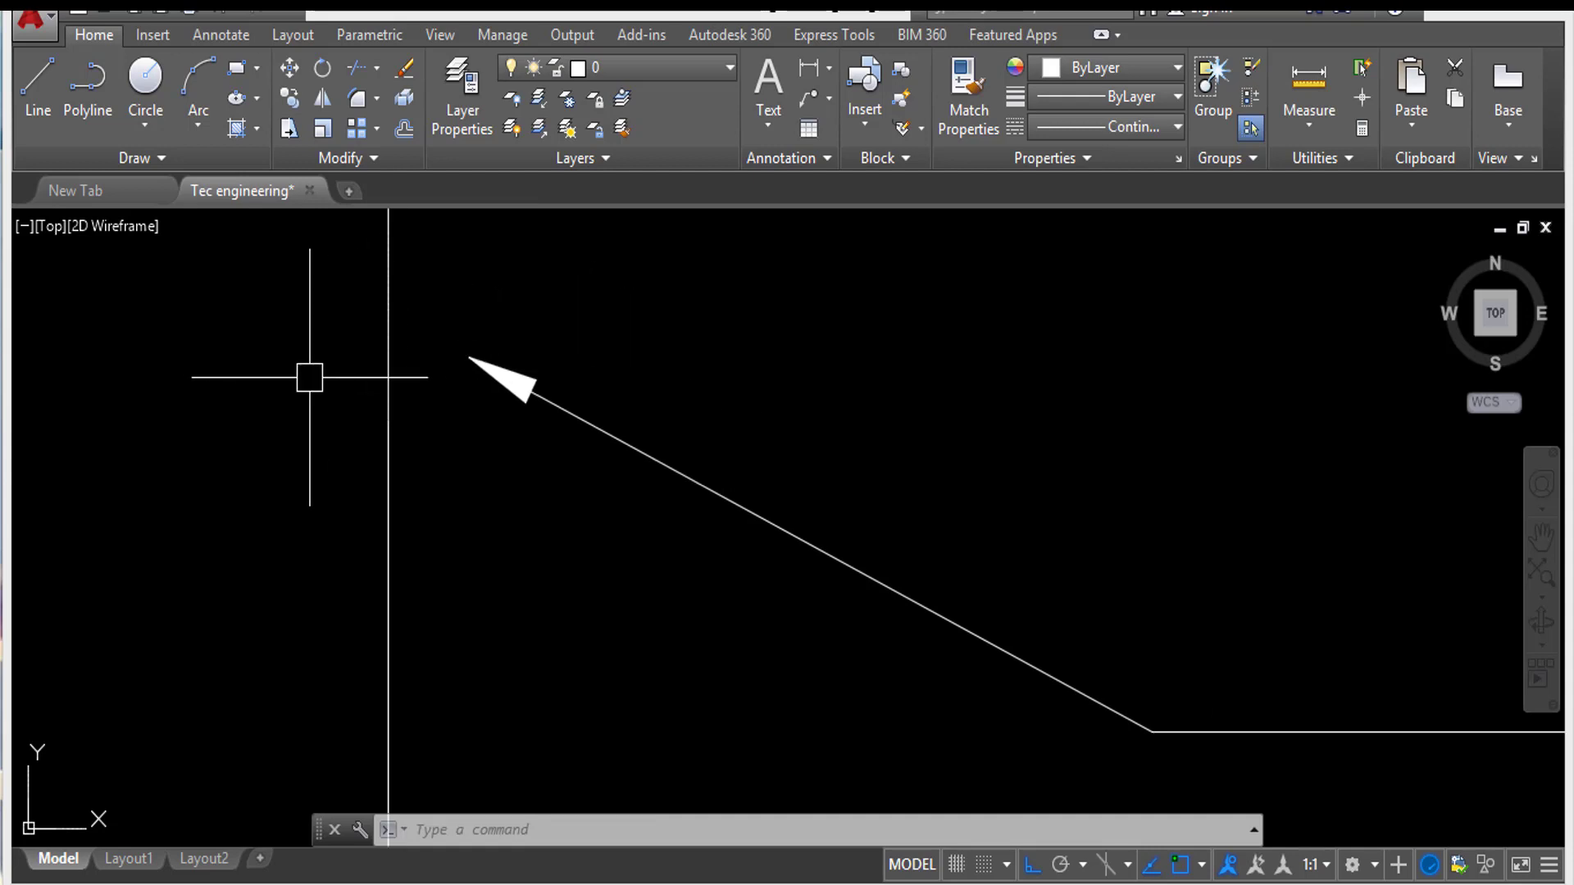
pyautogui.scroll(-4, 306, 372)
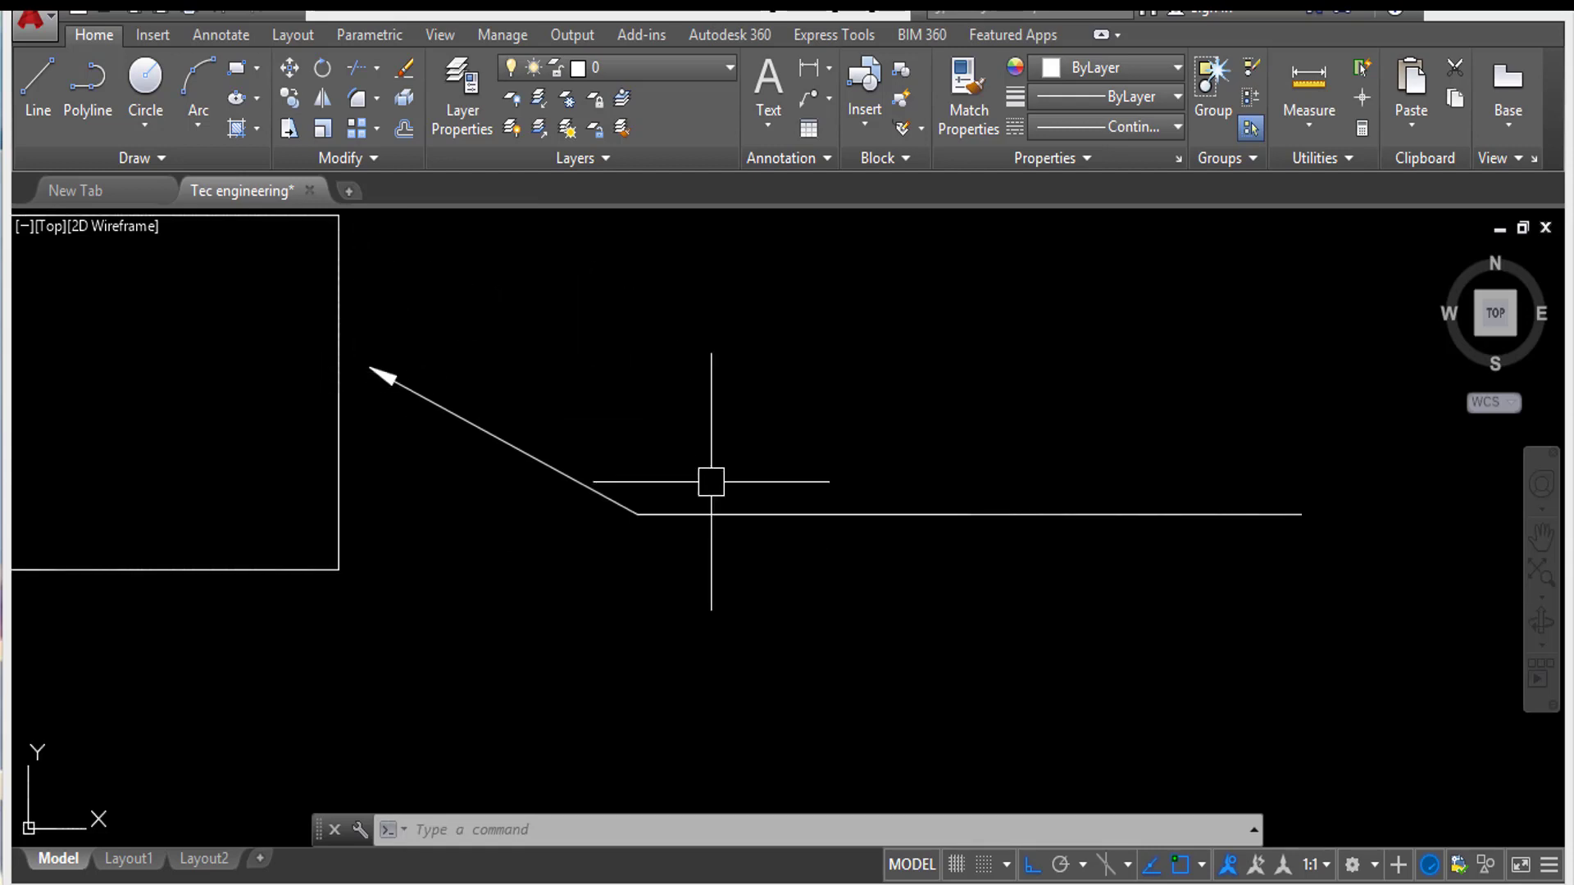
pyautogui.scroll(-2, 710, 482)
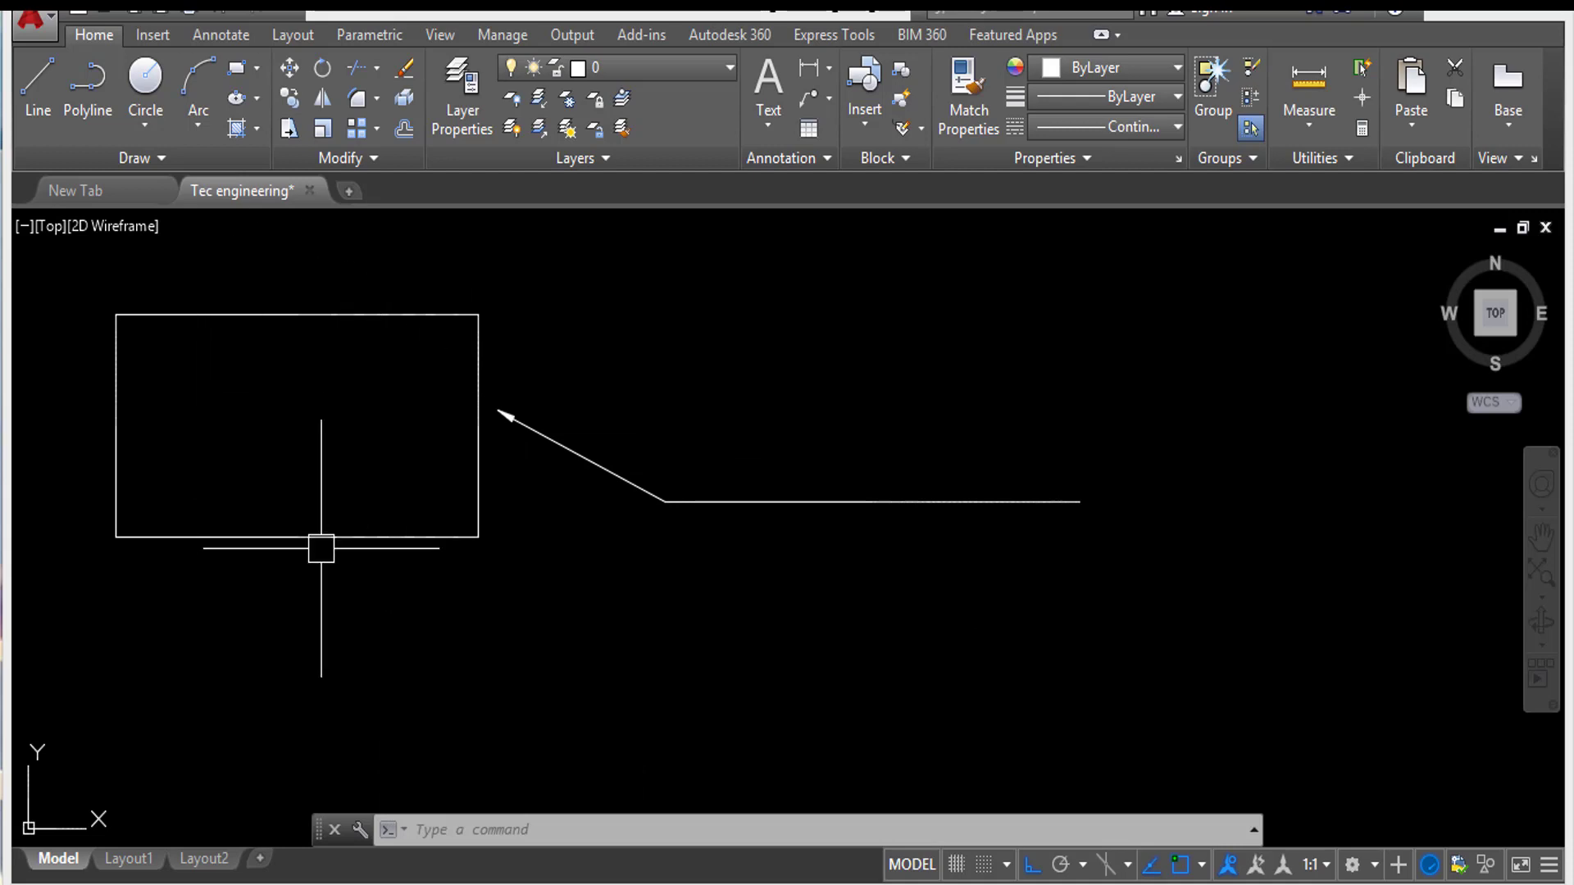
pyautogui.scroll(2, 455, 406)
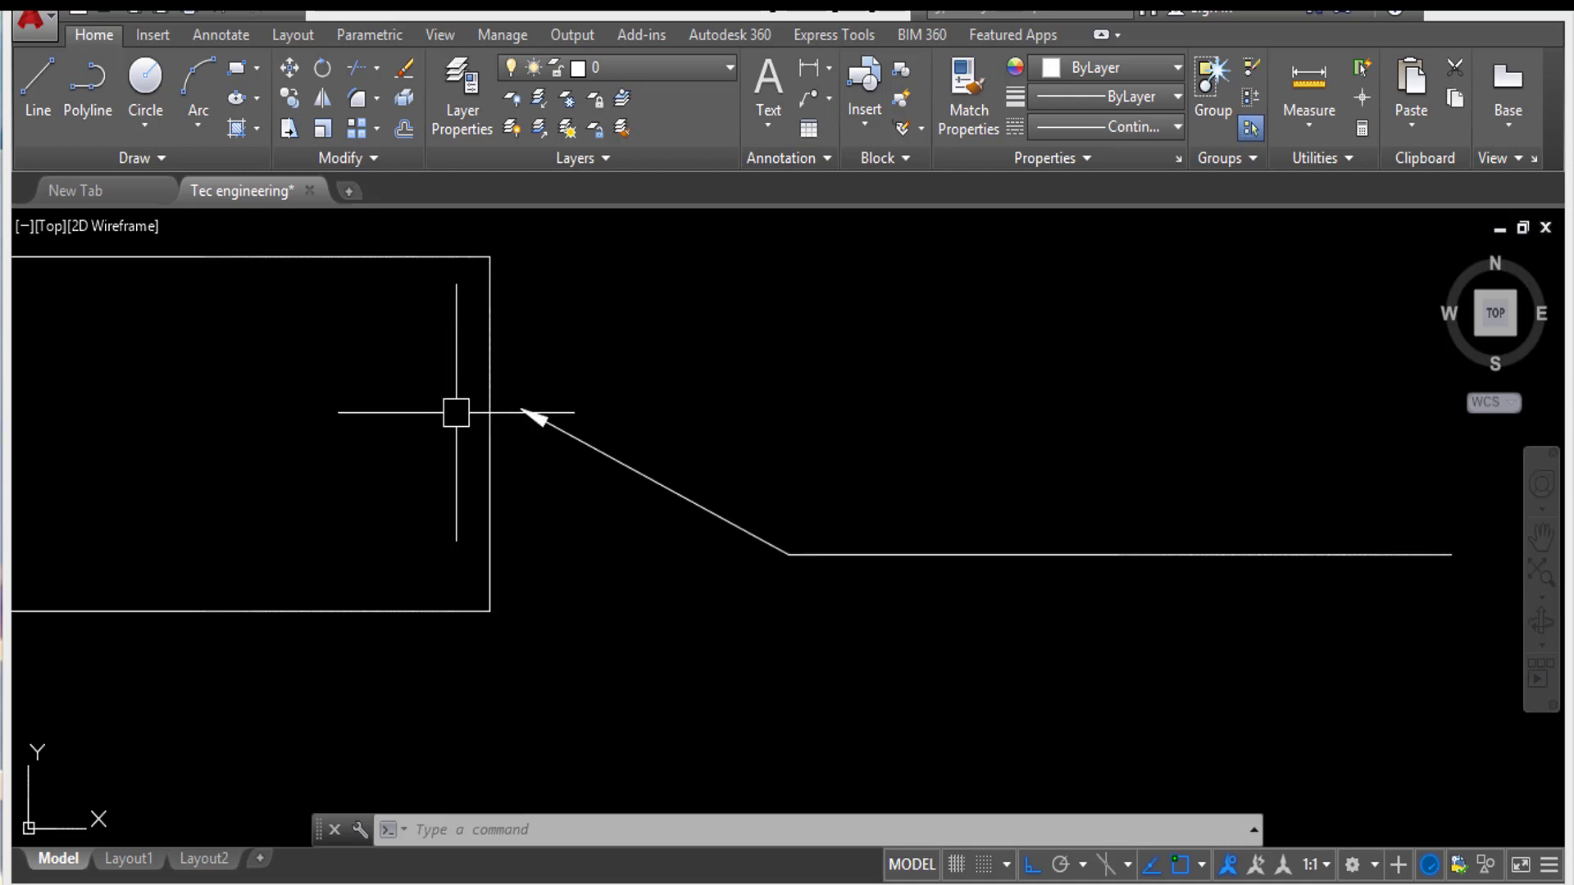
pyautogui.scroll(2, 457, 410)
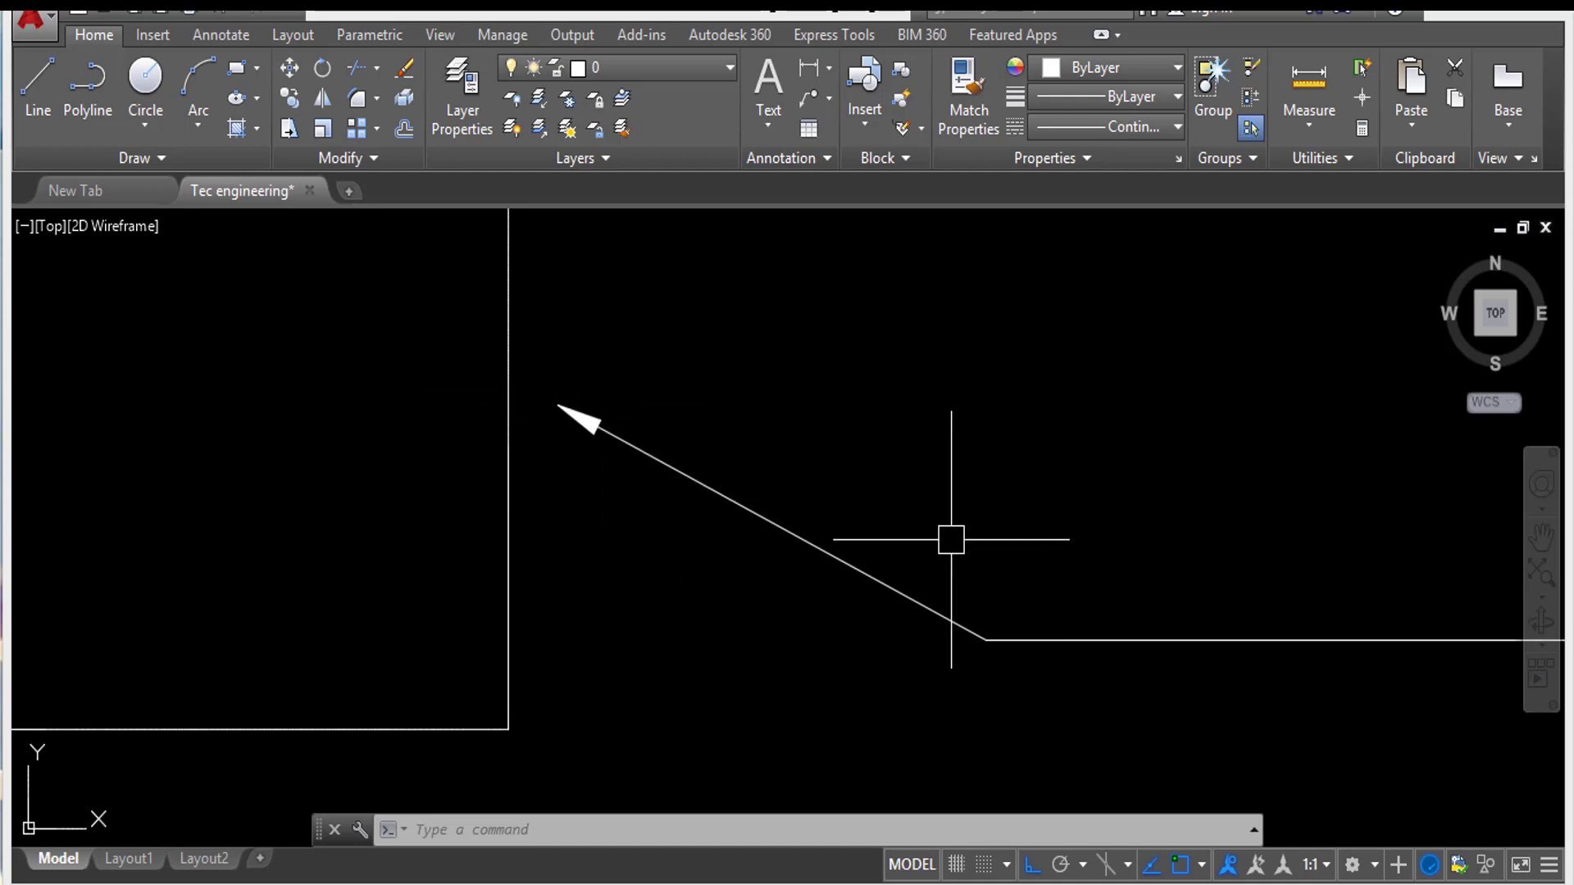
pyautogui.scroll(-4, 951, 540)
pyautogui.moveTo(973, 537); pyautogui.dragTo(717, 535, button='middle')
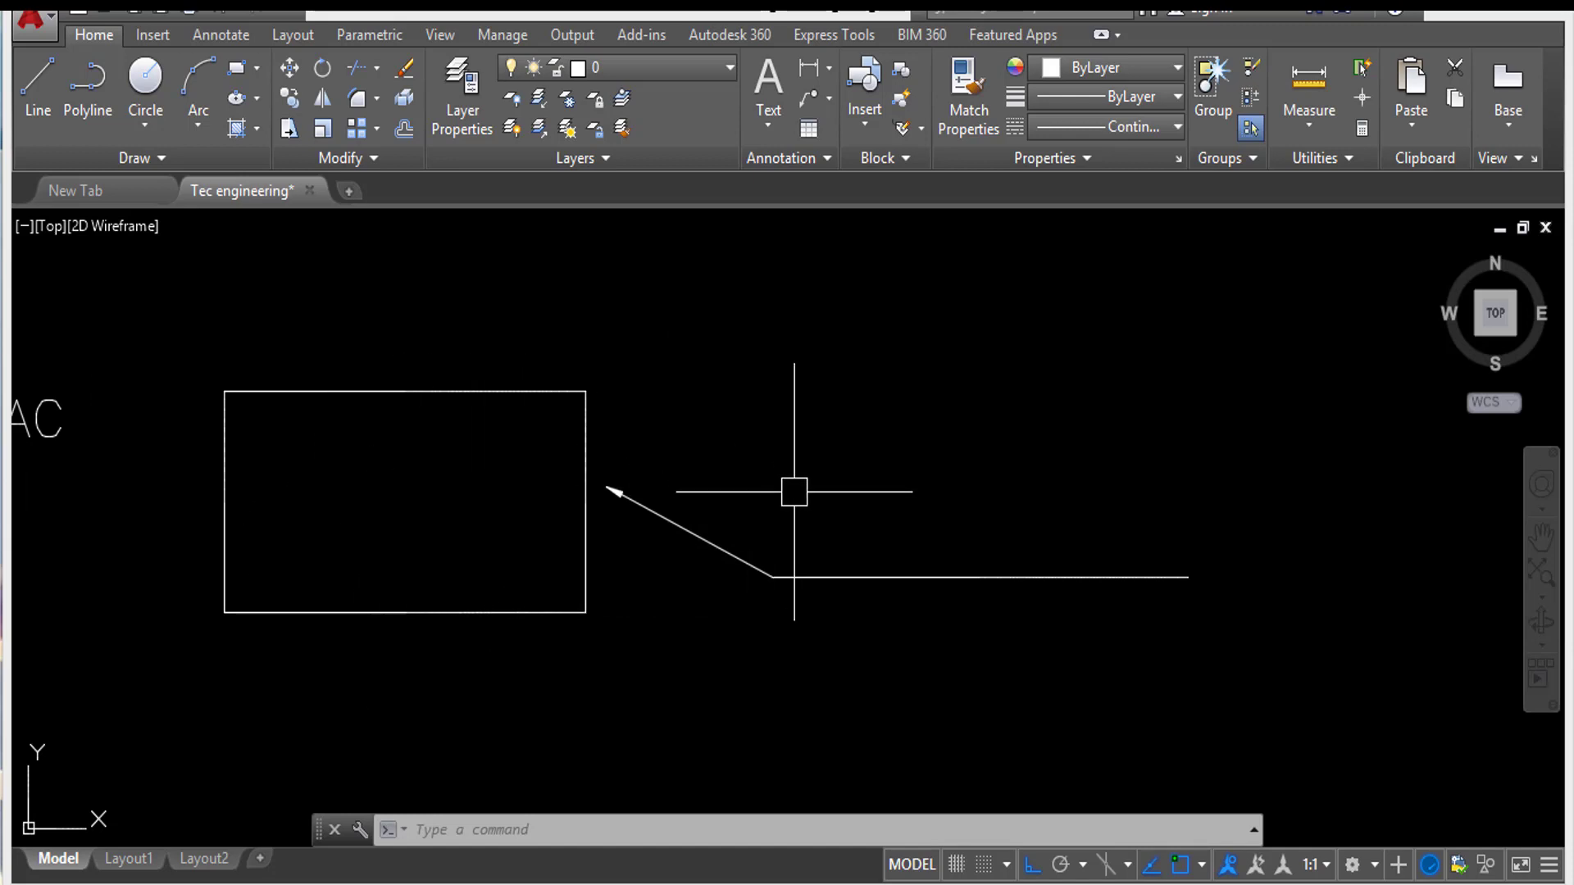
# Place a multiline text box above the leader tail containing 'REC 50 X 50'.
pyautogui.write('mt')
pyautogui.press('Return')
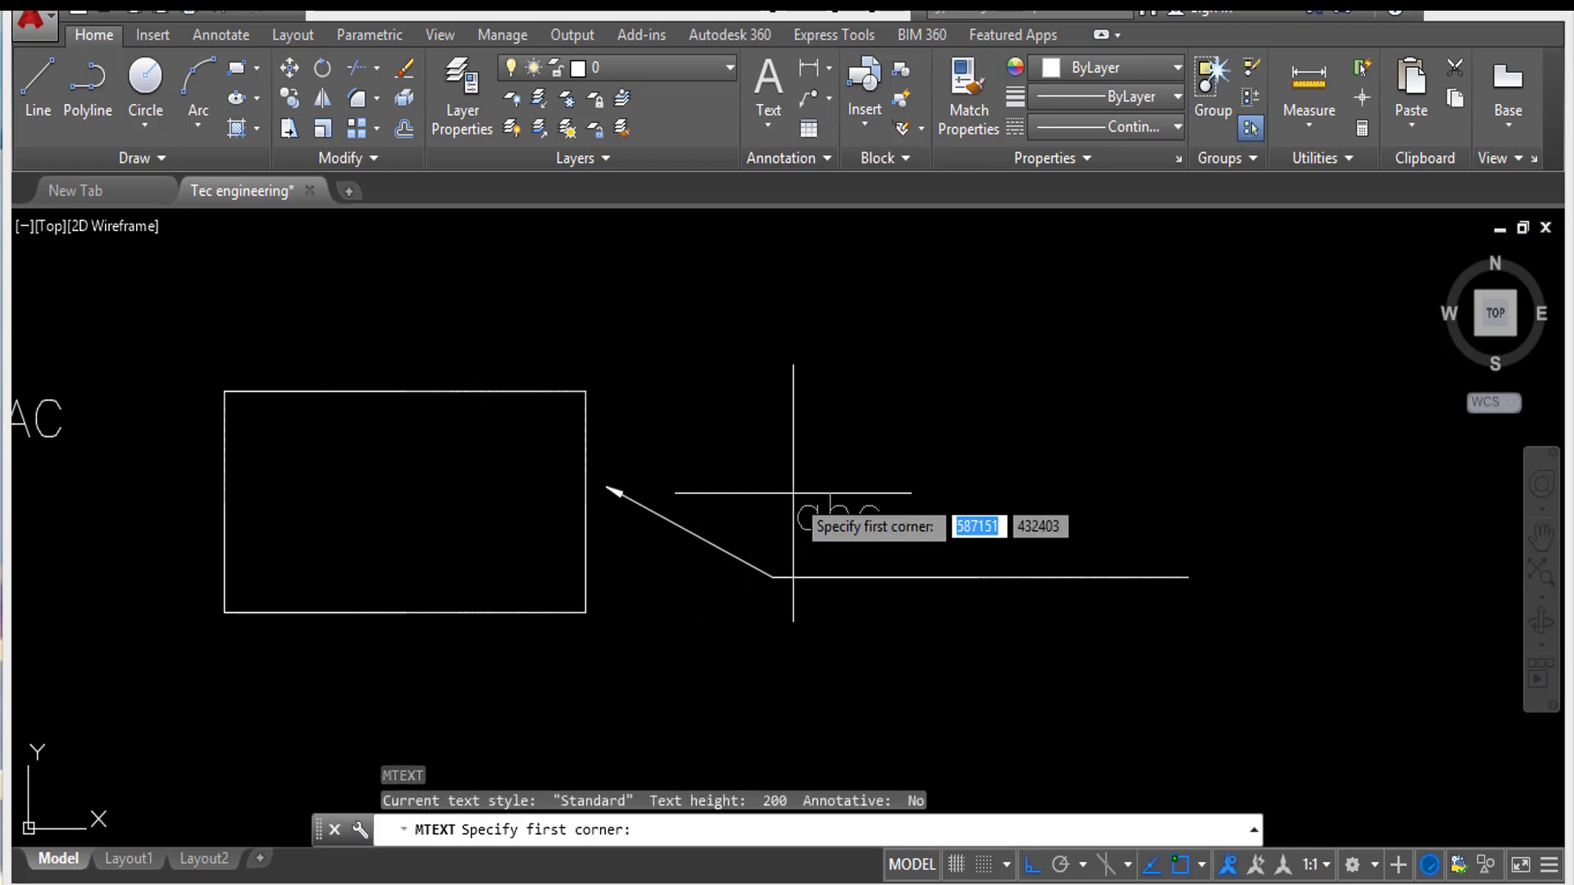
pyautogui.click(796, 472)
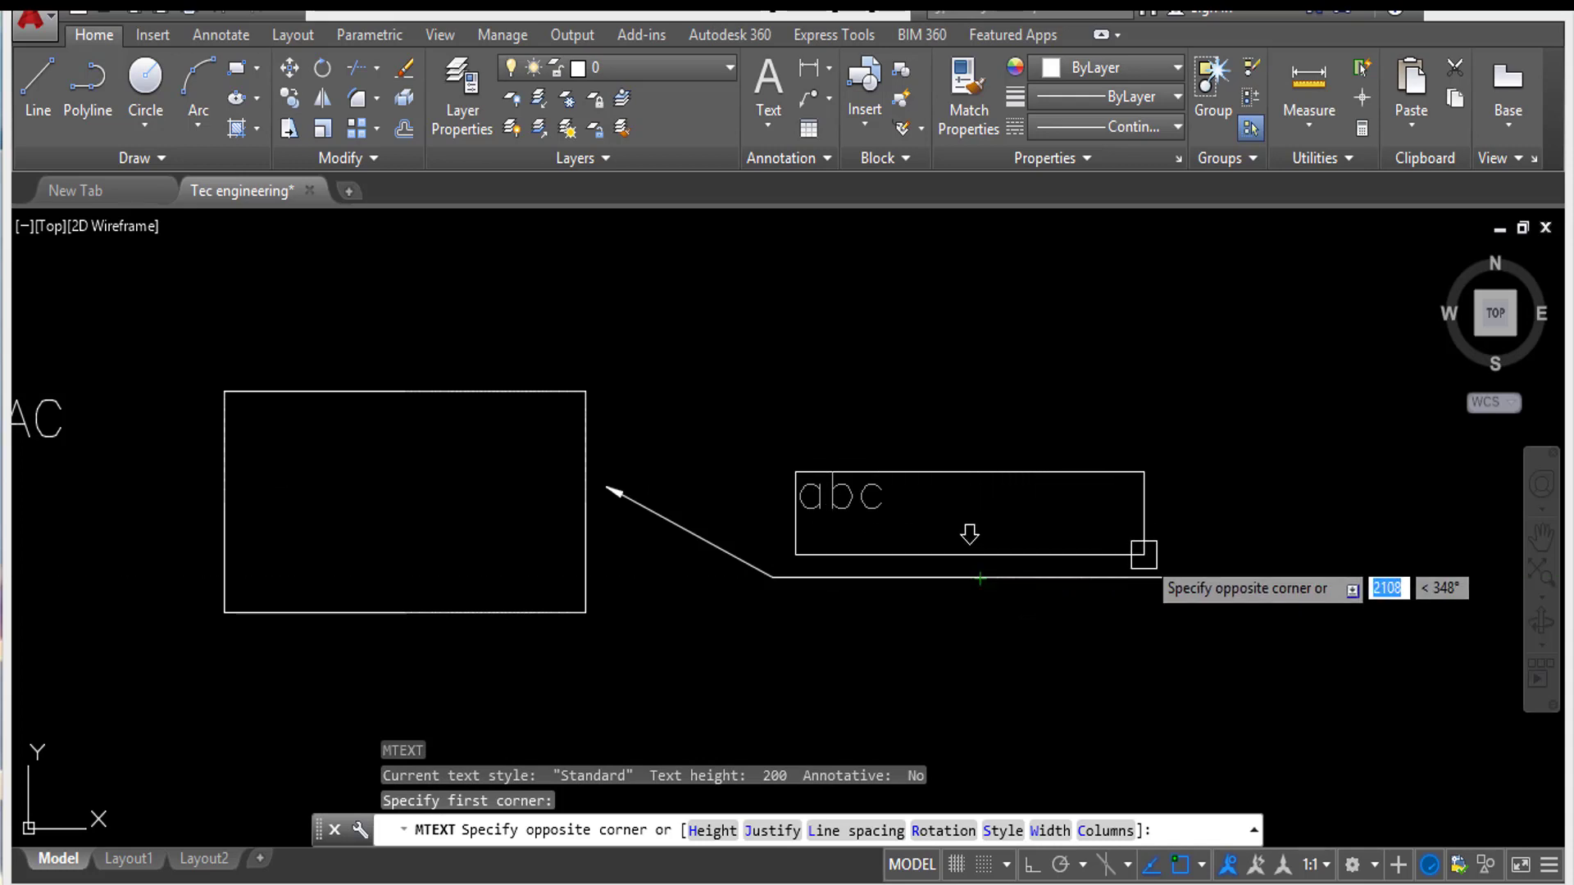
pyautogui.click(1144, 555)
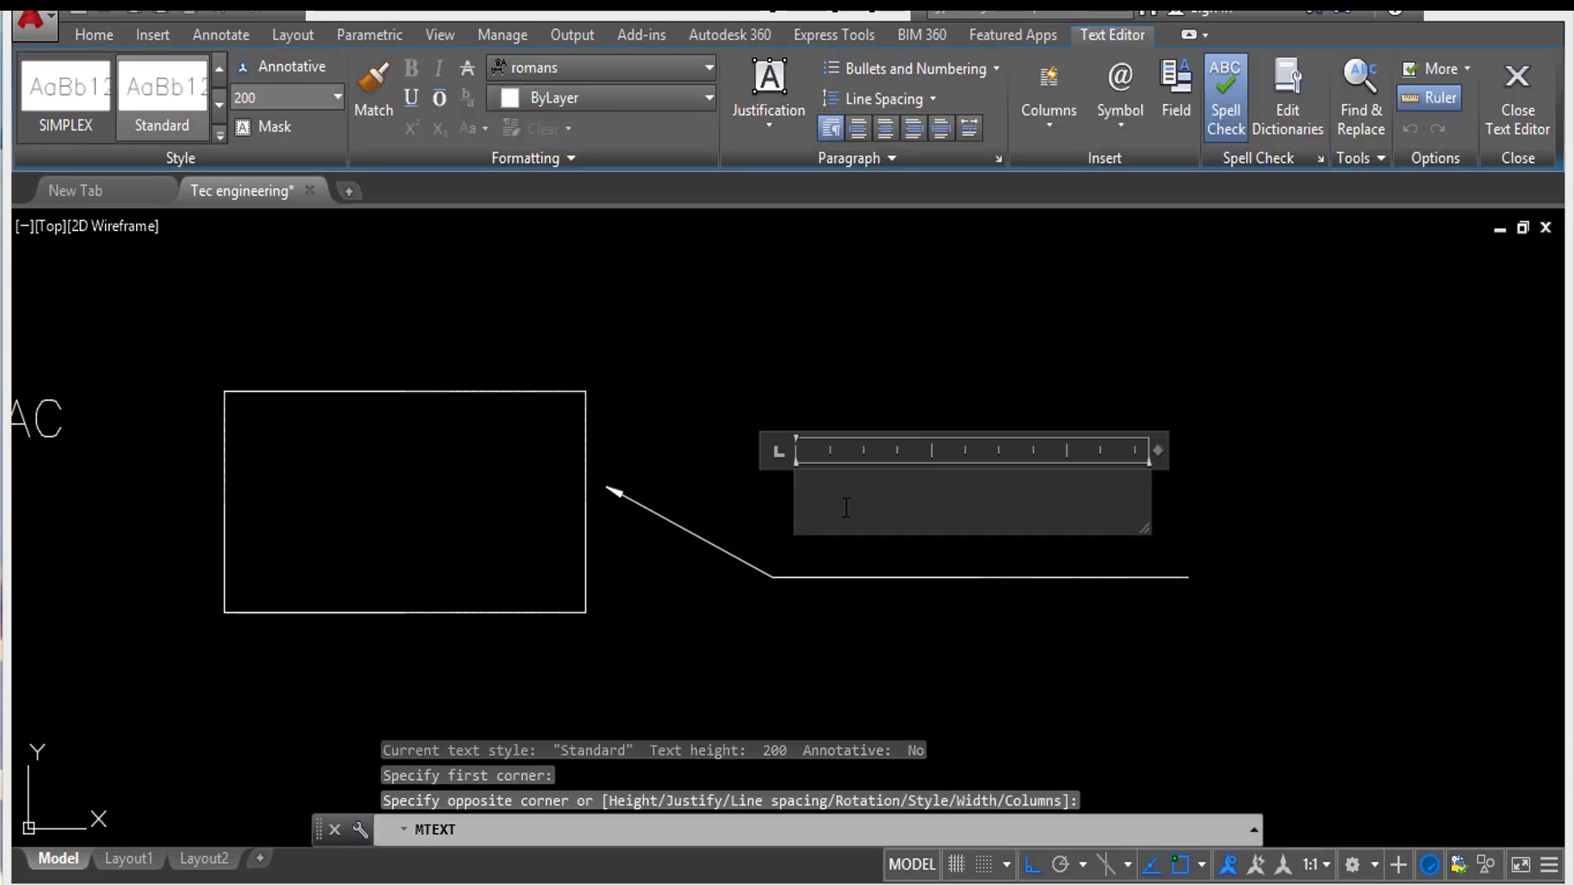
pyautogui.write('REC ')
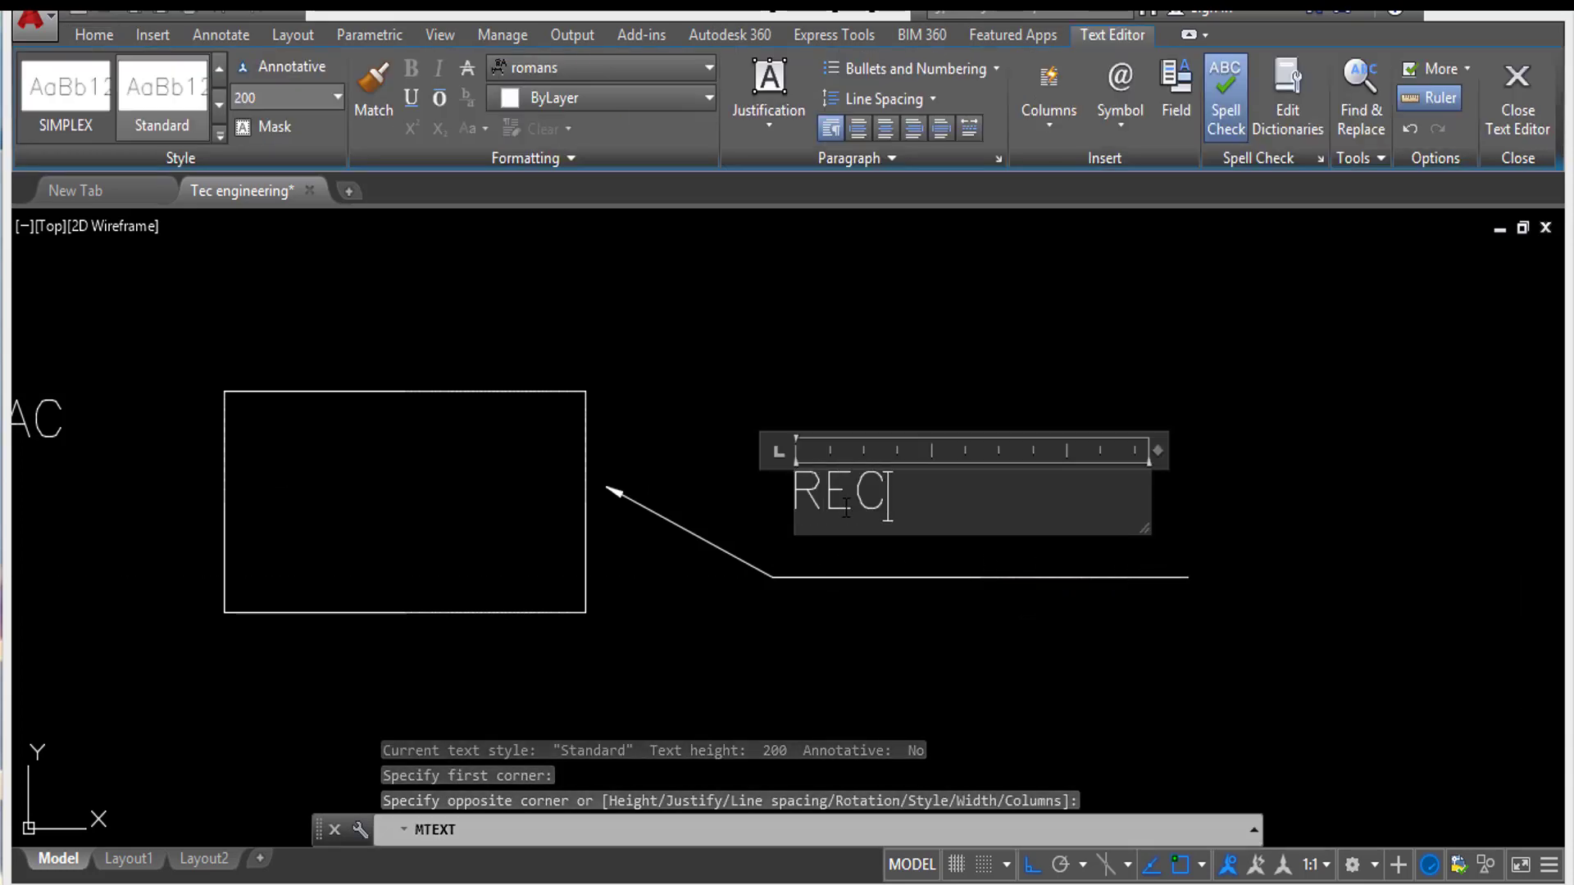
pyautogui.write('5')
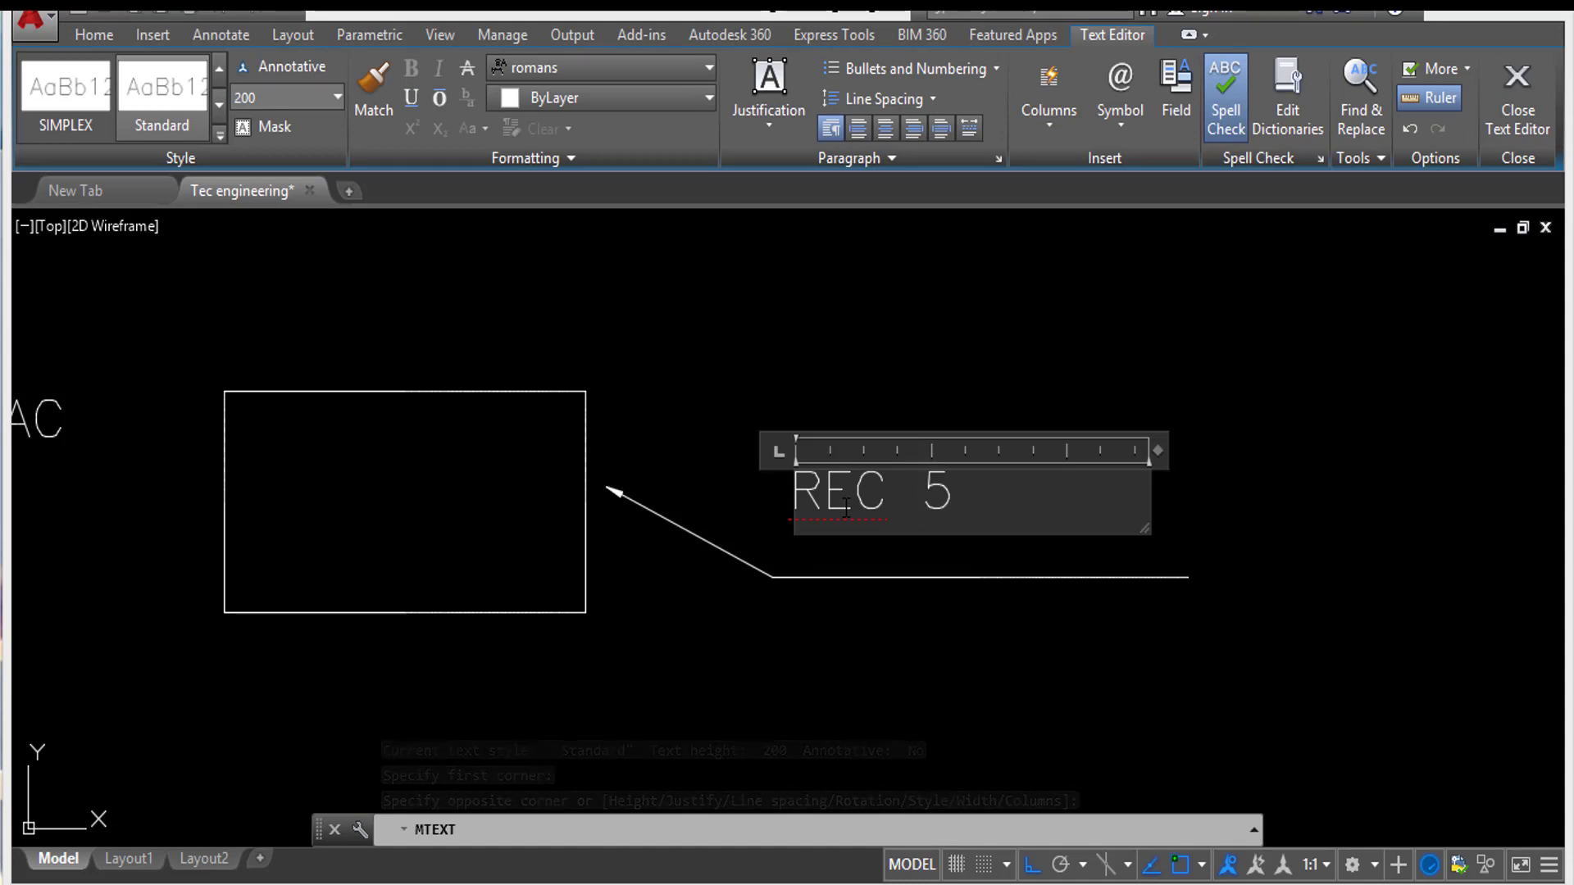
pyautogui.write('0')
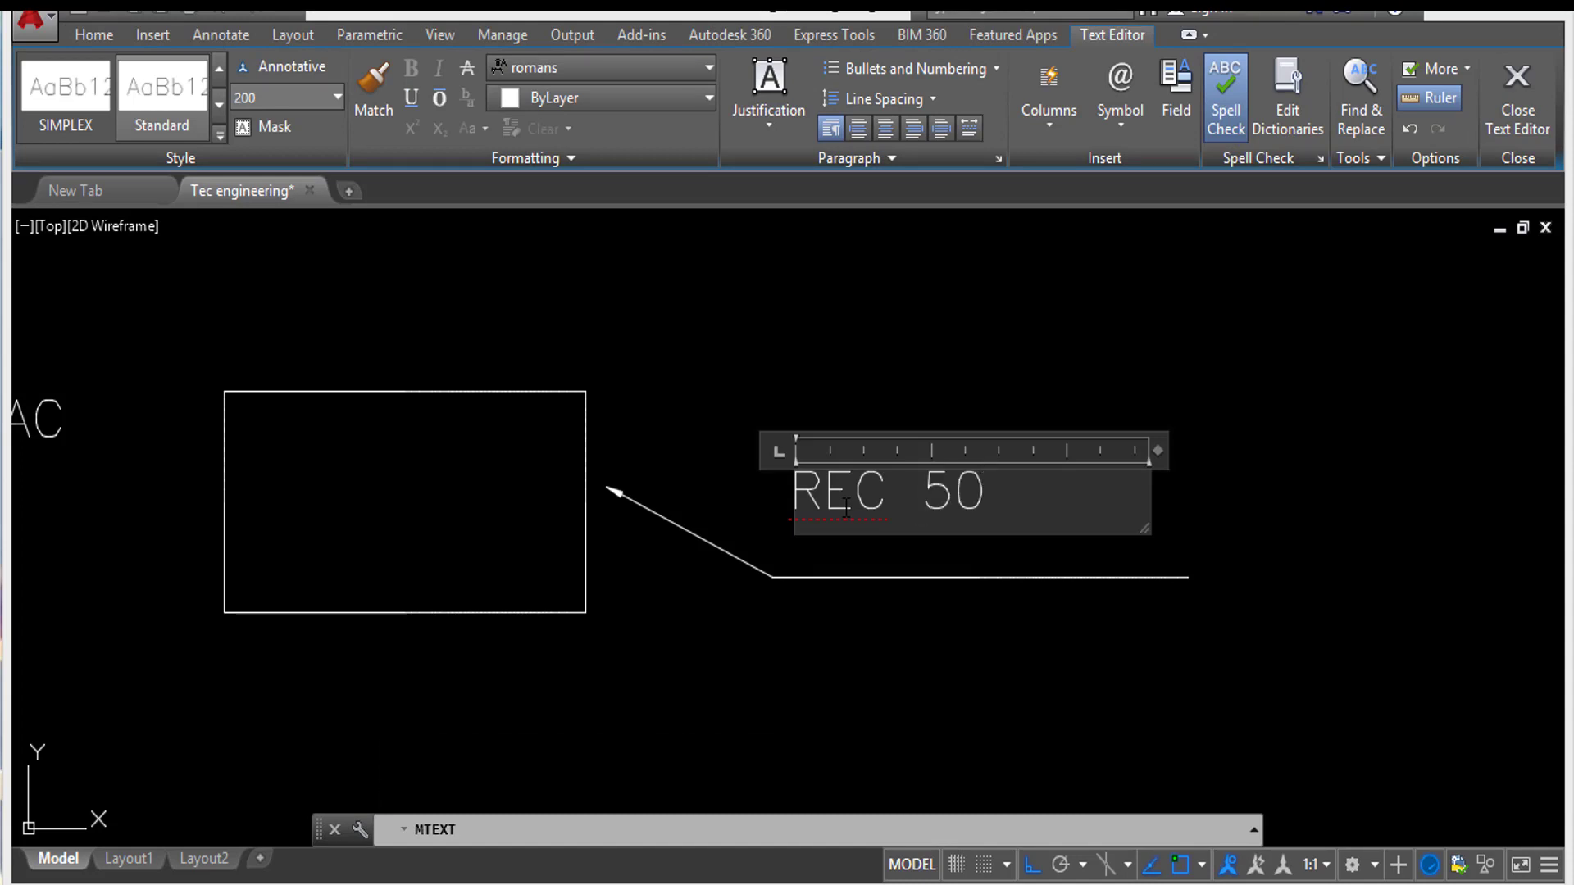
pyautogui.write(' X ')
pyautogui.write('5')
pyautogui.write('0')
# Commit the 'REC 50 X 50' label by clicking outside the text editor.
pyautogui.click(681, 380)
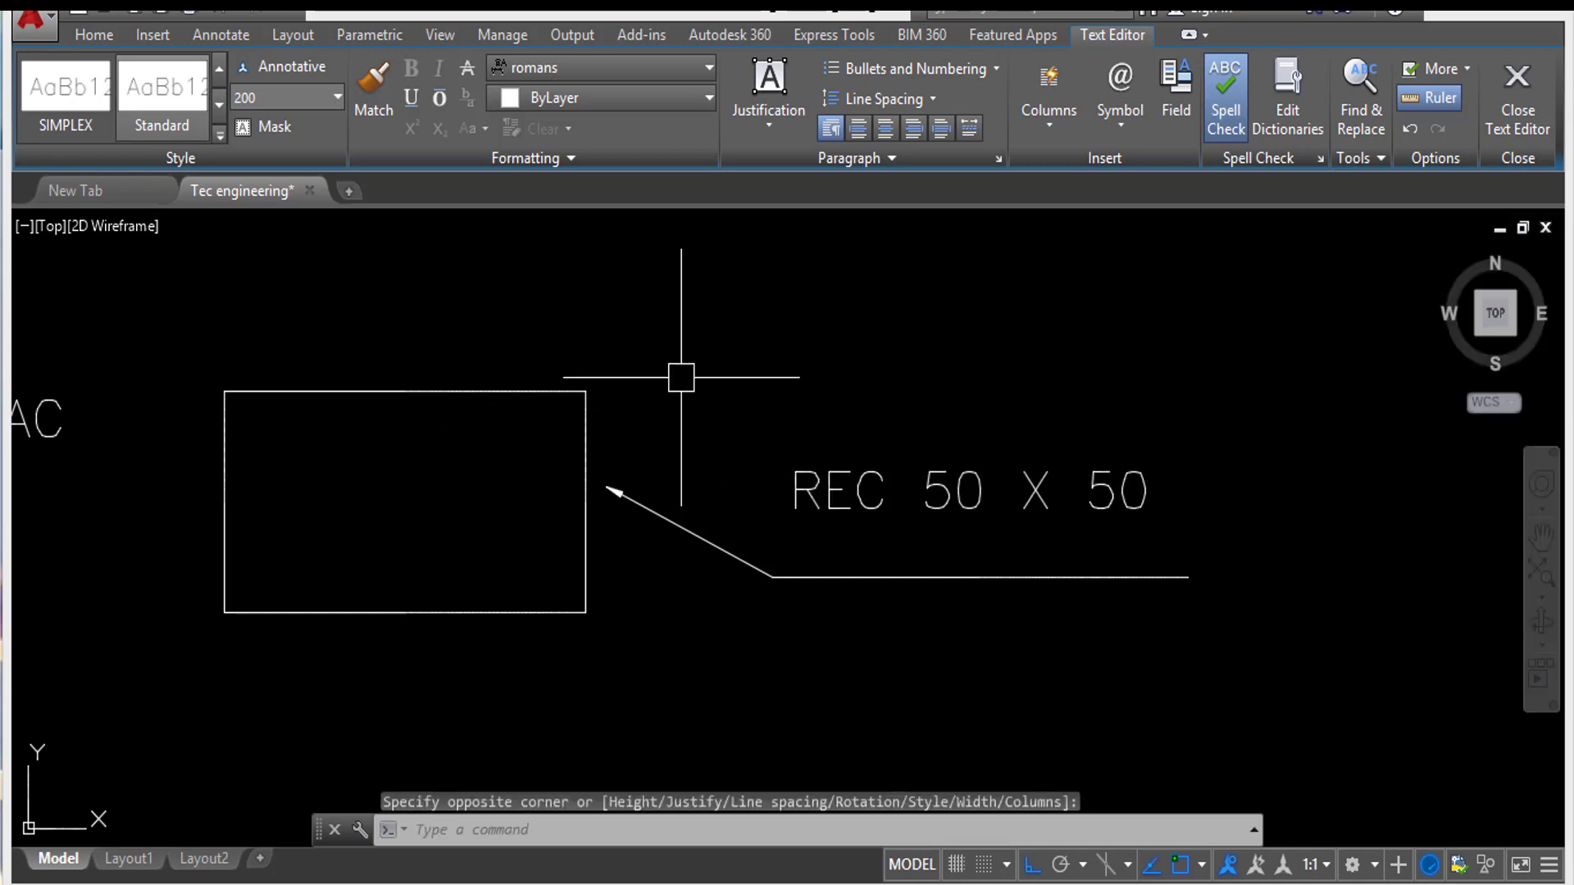